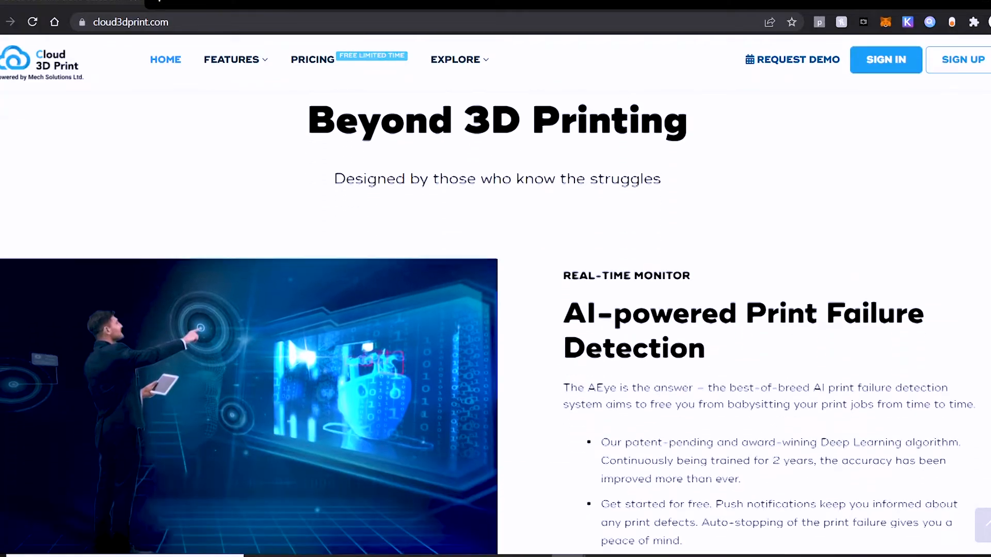
# Step: Examine the homepage sections on AI print failure detection, cloud-based project management, and real-time print job control and monitoring
pyautogui.moveTo(793, 233); pyautogui.dragTo(552, 188)
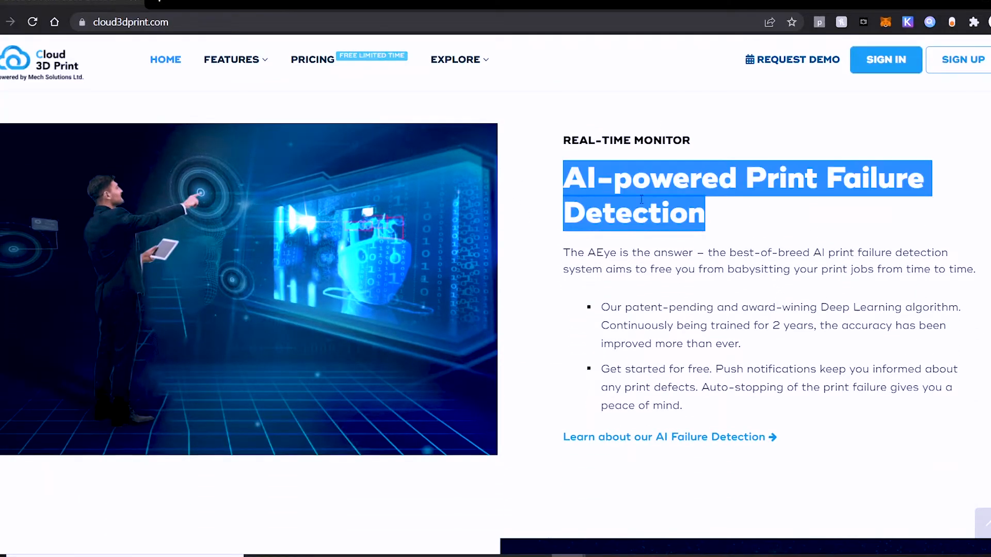
pyautogui.click(552, 187)
pyautogui.scroll(-7, 495, 324)
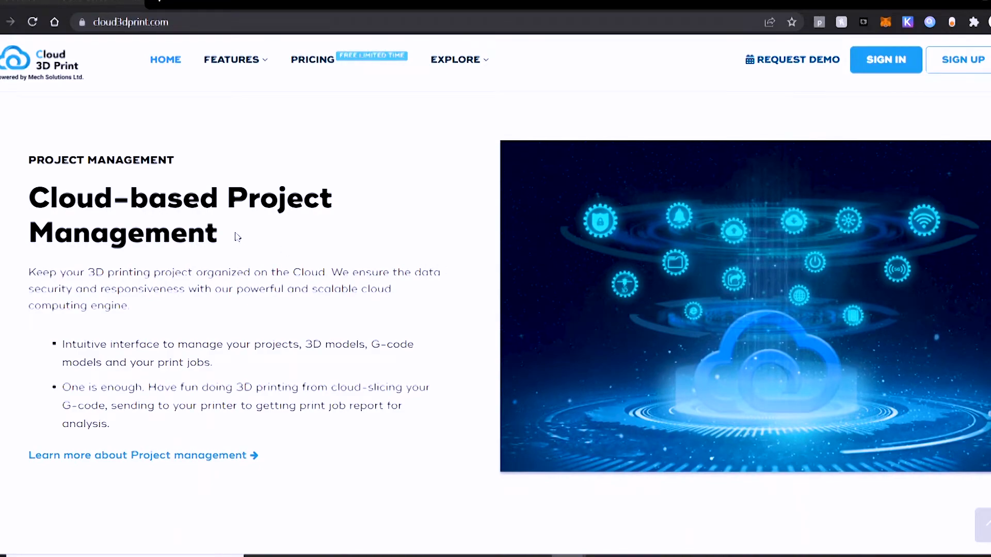
pyautogui.moveTo(237, 237); pyautogui.dragTo(25, 193)
# Step: Examine the rest of the homepage, covering the target users, customer testimonials and the free beta testing offer
pyautogui.scroll(-7, 369, 289)
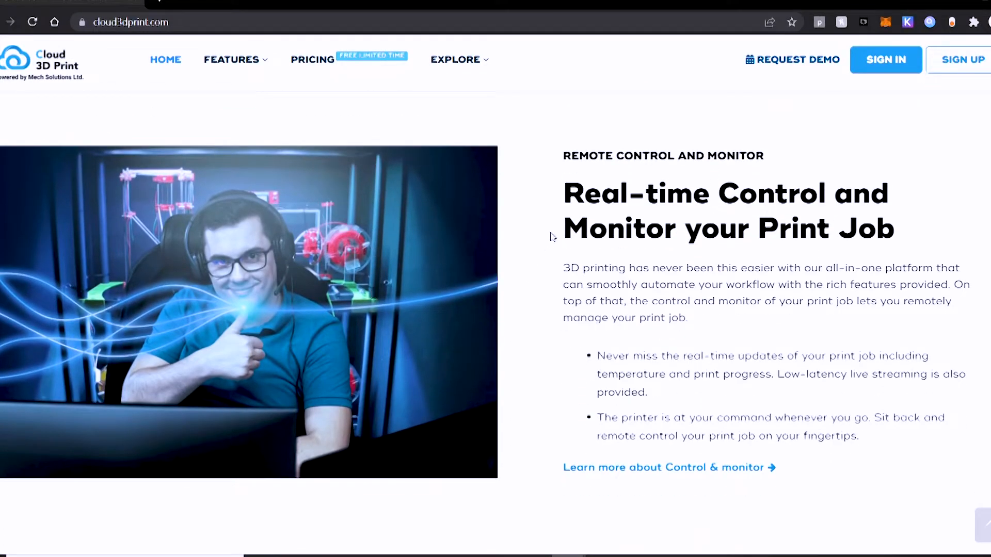
pyautogui.moveTo(562, 192); pyautogui.dragTo(911, 239)
pyautogui.click(930, 260)
pyautogui.scroll(-5, 928, 270)
pyautogui.scroll(-2, 928, 275)
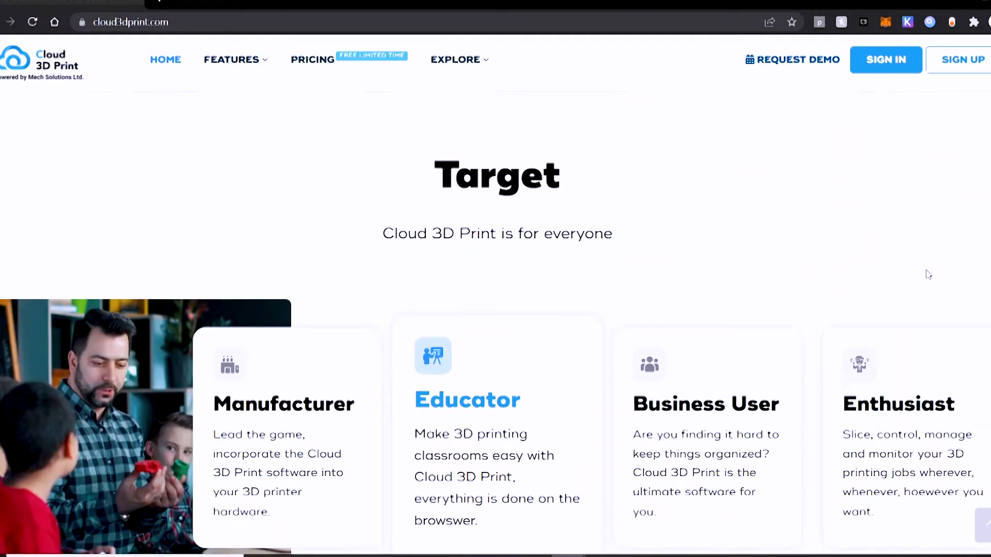
pyautogui.scroll(-2, 927, 274)
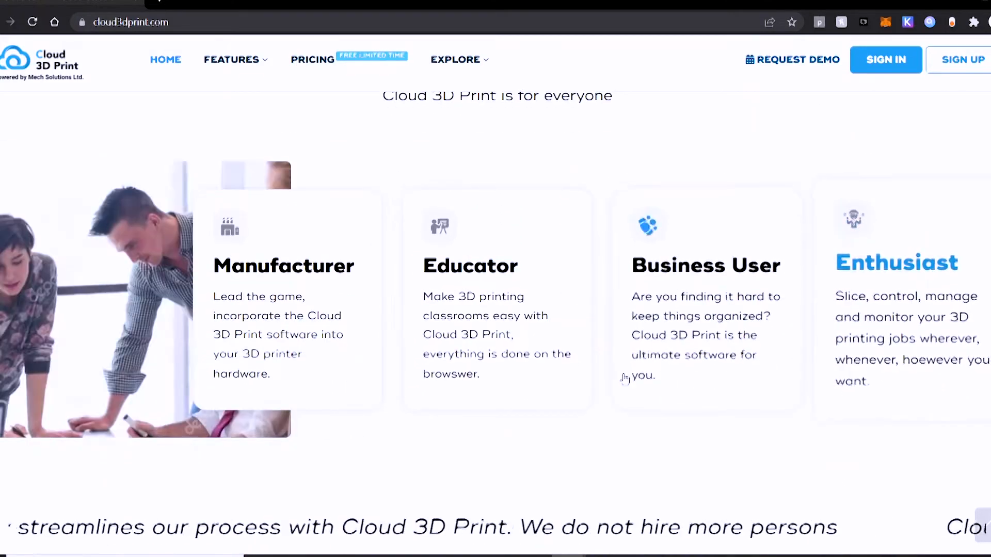
pyautogui.scroll(-4, 513, 447)
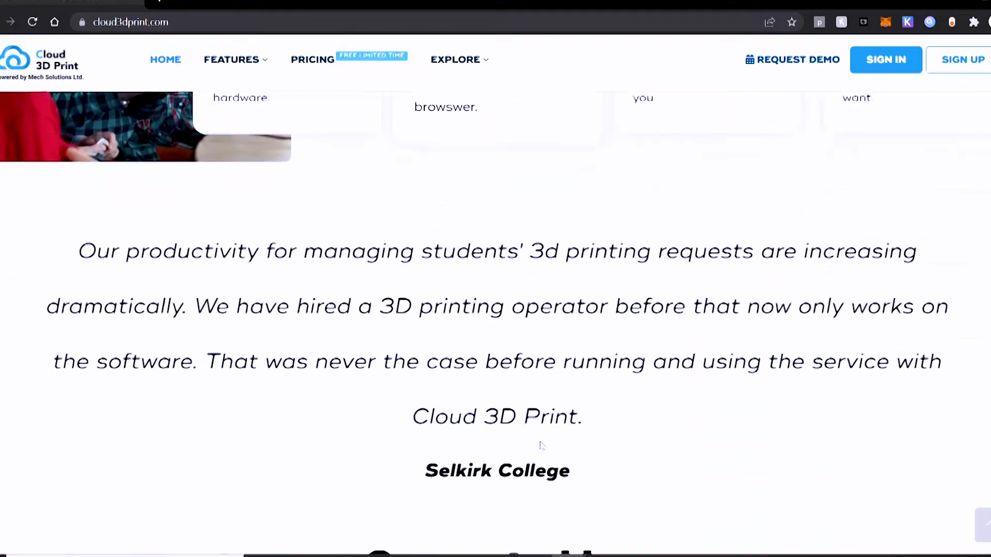
pyautogui.scroll(-2, 811, 443)
pyautogui.scroll(-5, 811, 443)
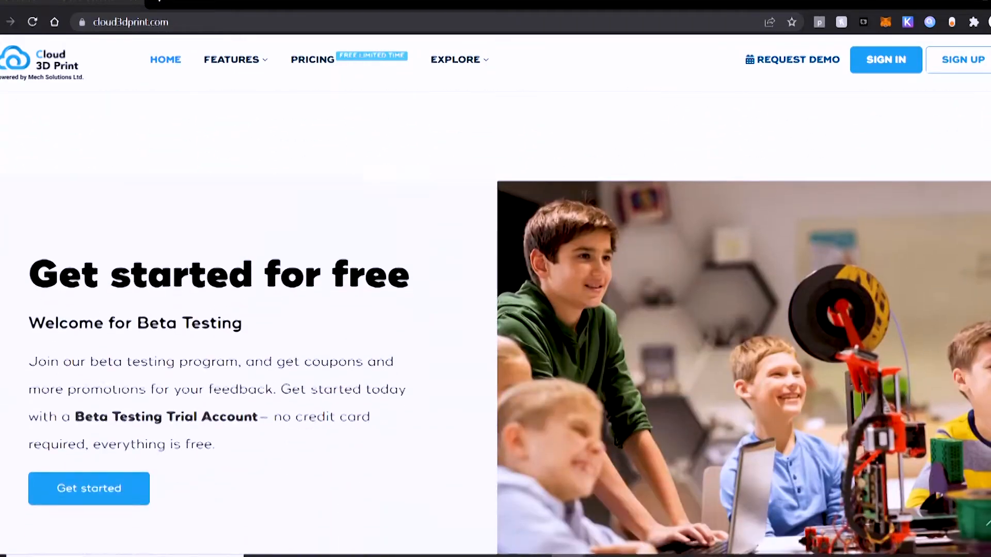
pyautogui.scroll(-3, 495, 323)
# Step: Return to the start of the homepage and open the account sign-up
pyautogui.click(986, 523)
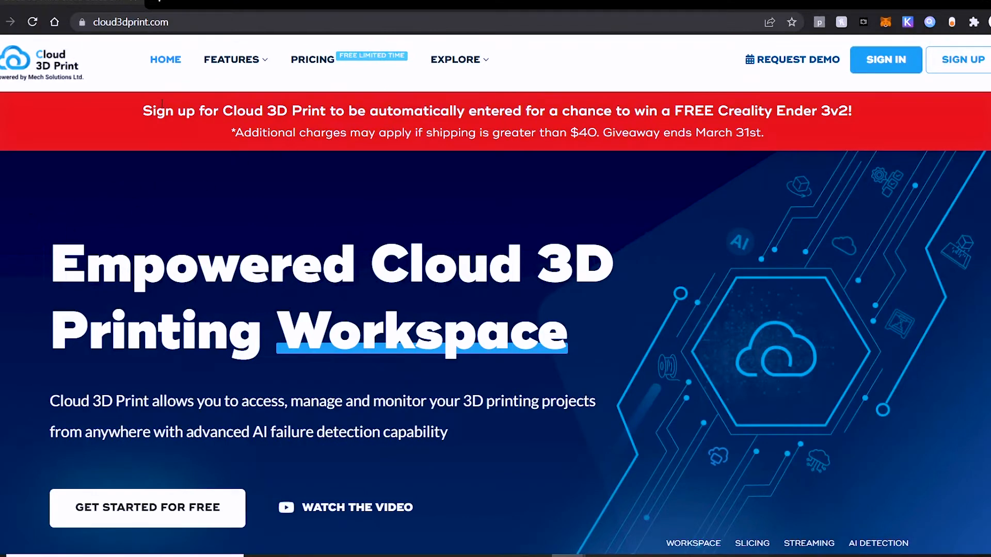
pyautogui.click(961, 60)
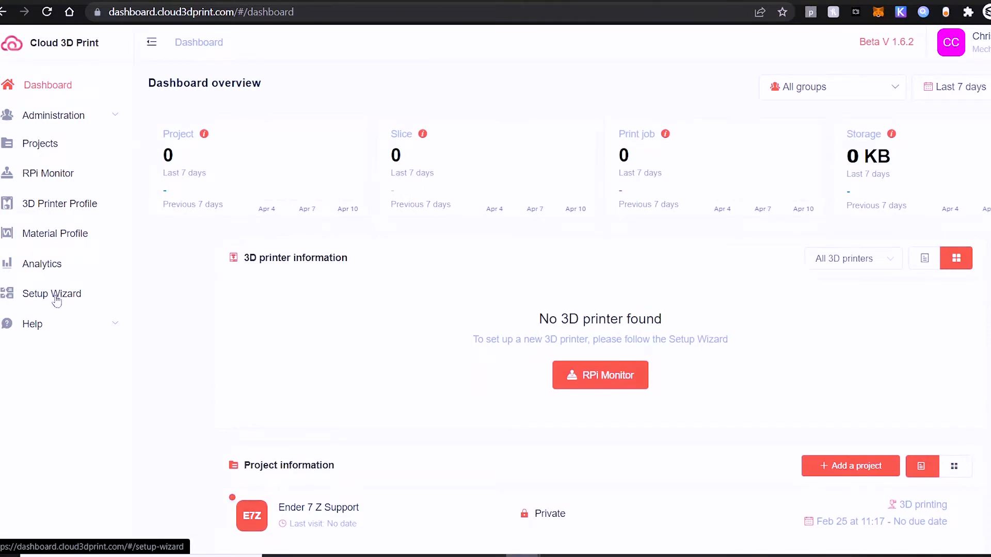
# Step: Open the Setup Wizard and check the hardware requirements for the Raspberry Pi board and SD card
pyautogui.click(47, 294)
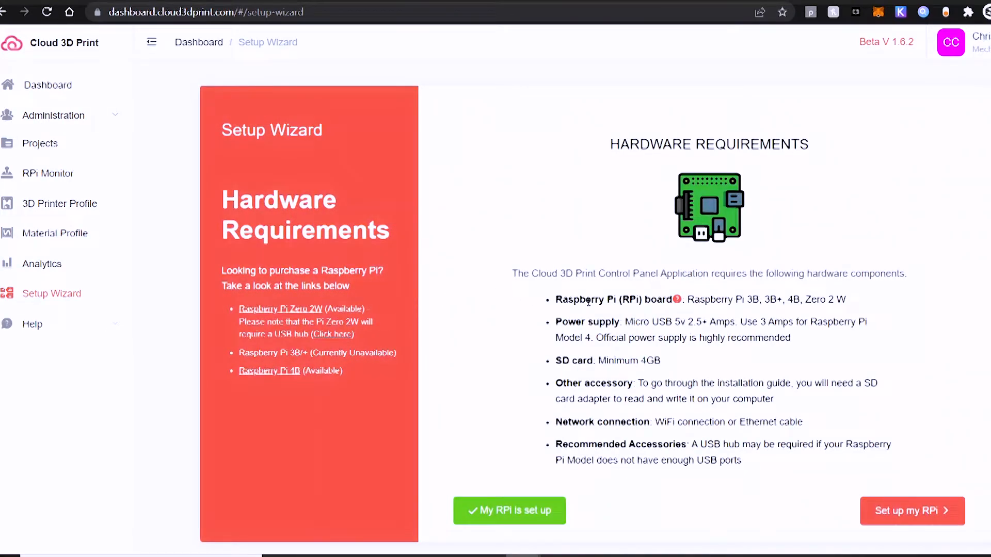
pyautogui.moveTo(694, 300); pyautogui.dragTo(870, 304)
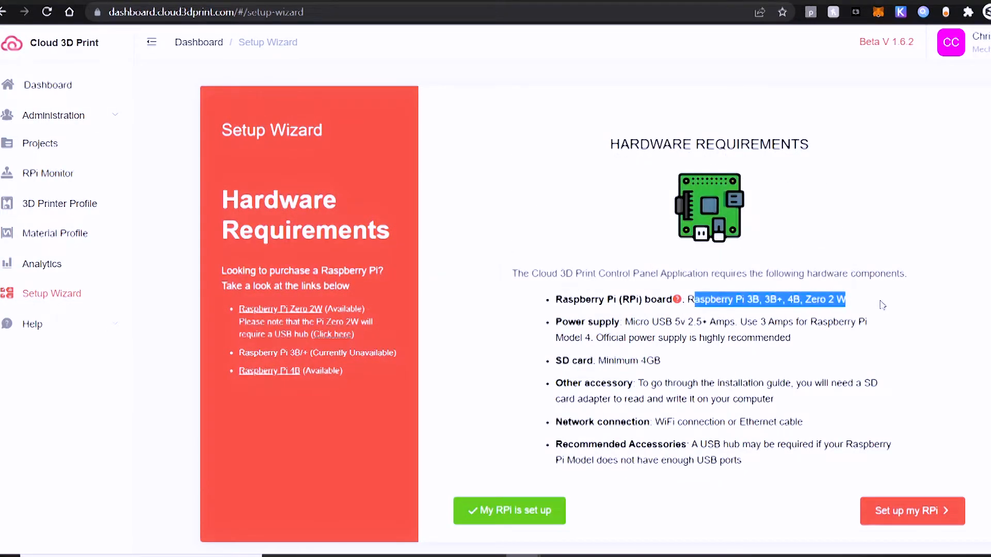
pyautogui.click(886, 304)
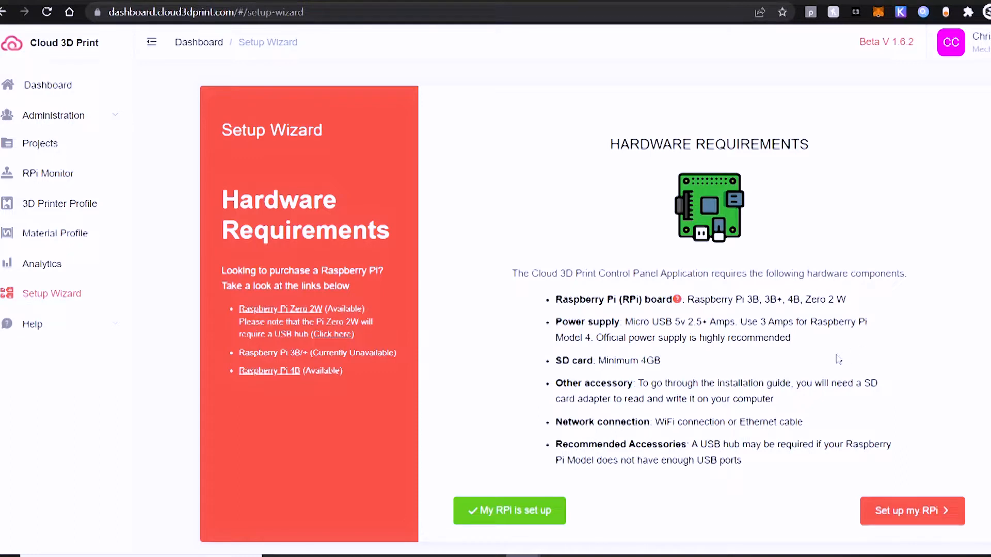
pyautogui.moveTo(736, 363); pyautogui.dragTo(587, 361)
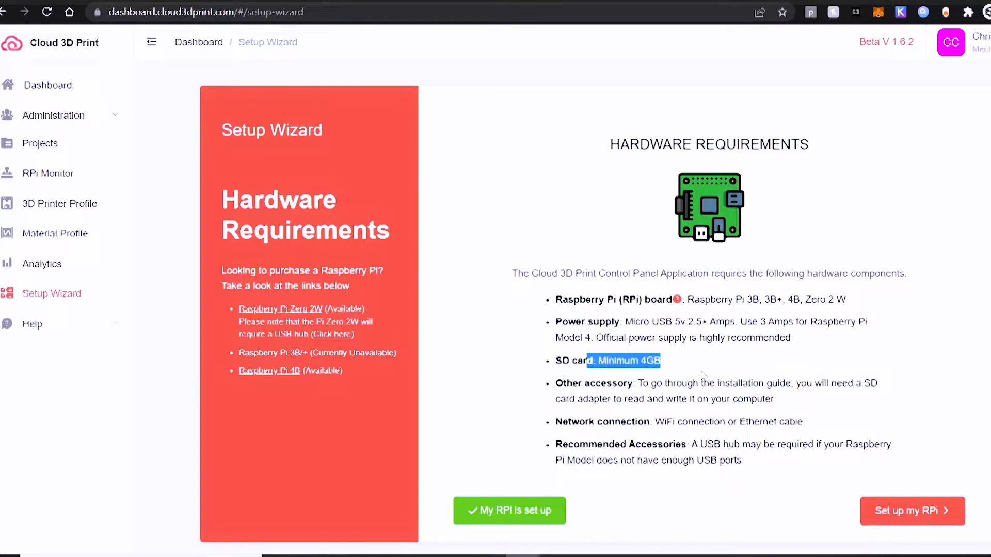
pyautogui.click(721, 367)
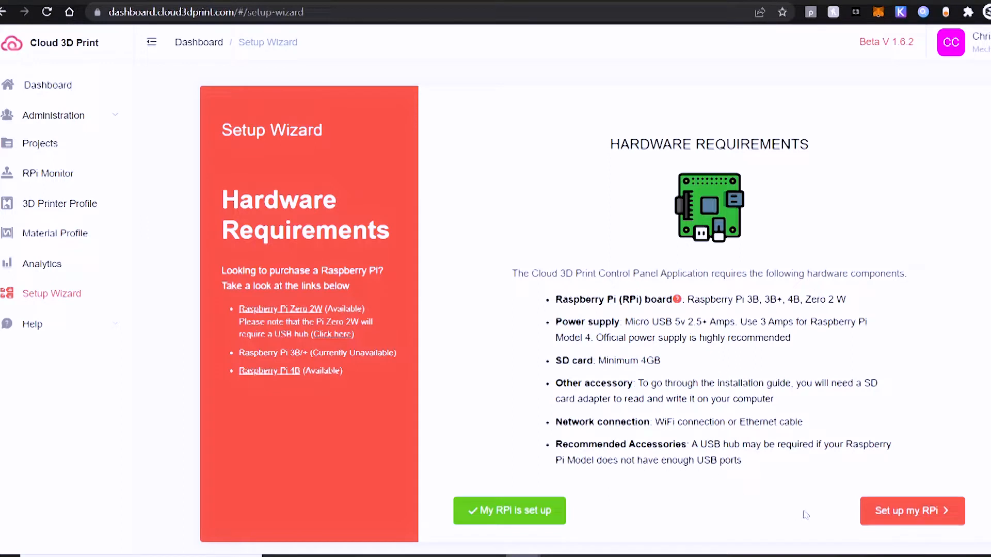
# Step: Choose the RPi setup for installing on a new RPi and download the Cloud 3D Print Control Panel all-in-one image
pyautogui.click(877, 513)
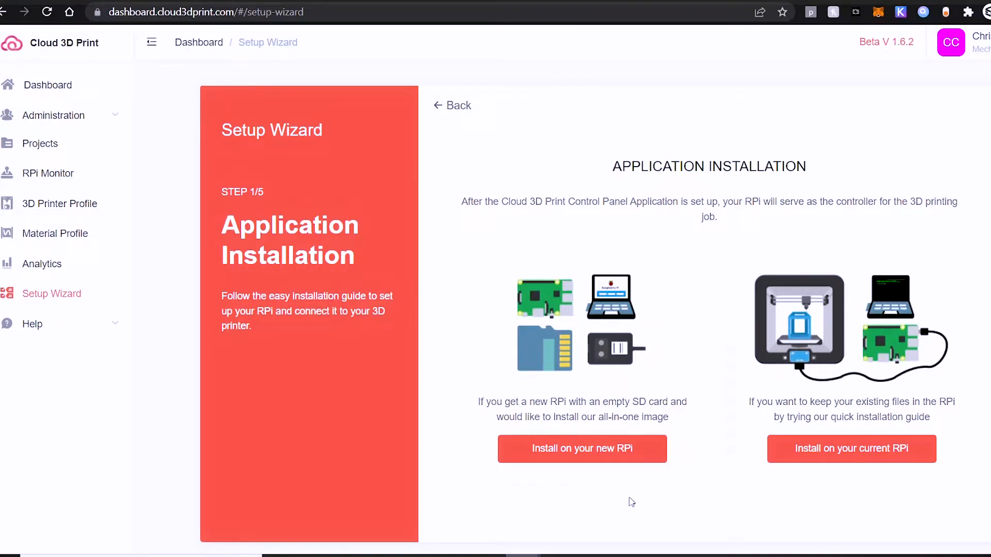
pyautogui.click(600, 456)
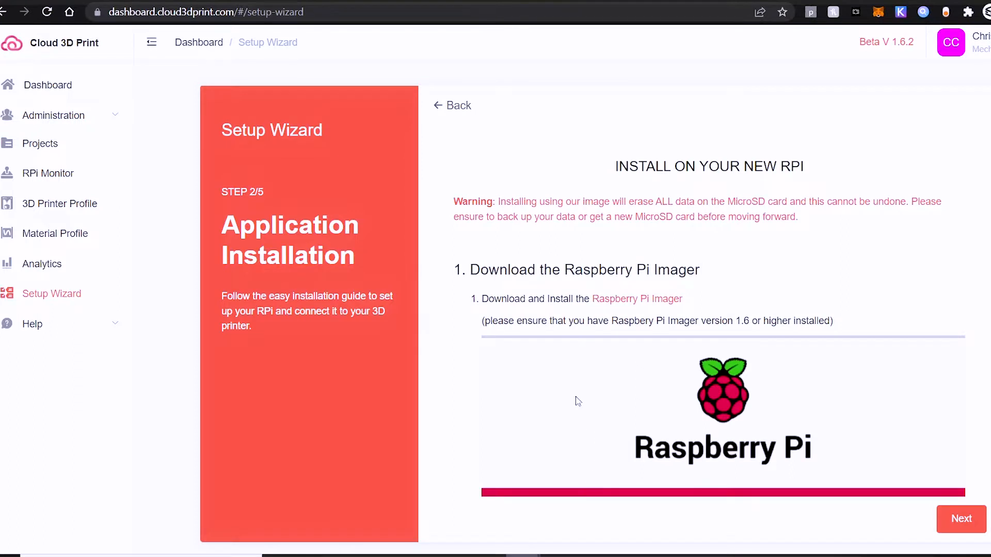
pyautogui.scroll(-3, 578, 401)
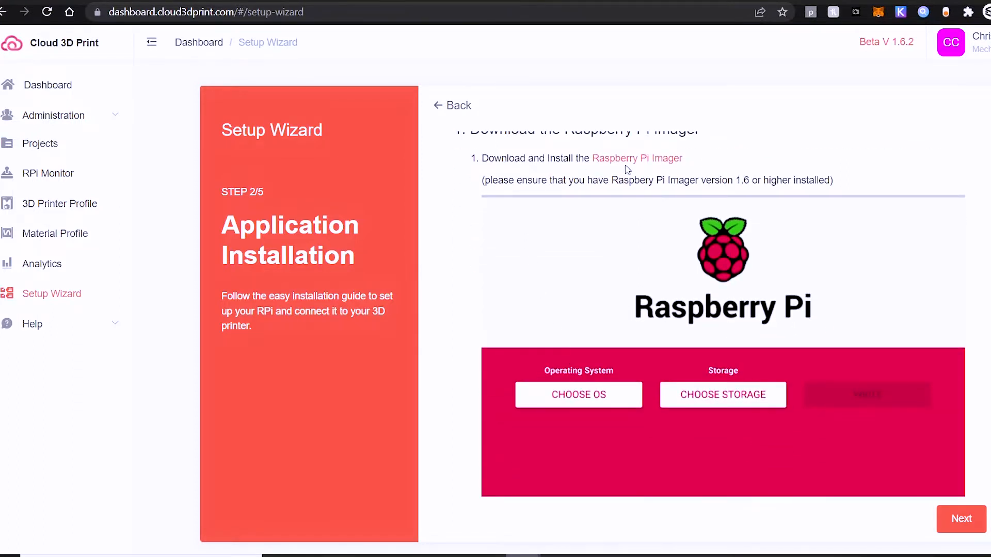
pyautogui.scroll(-3, 617, 355)
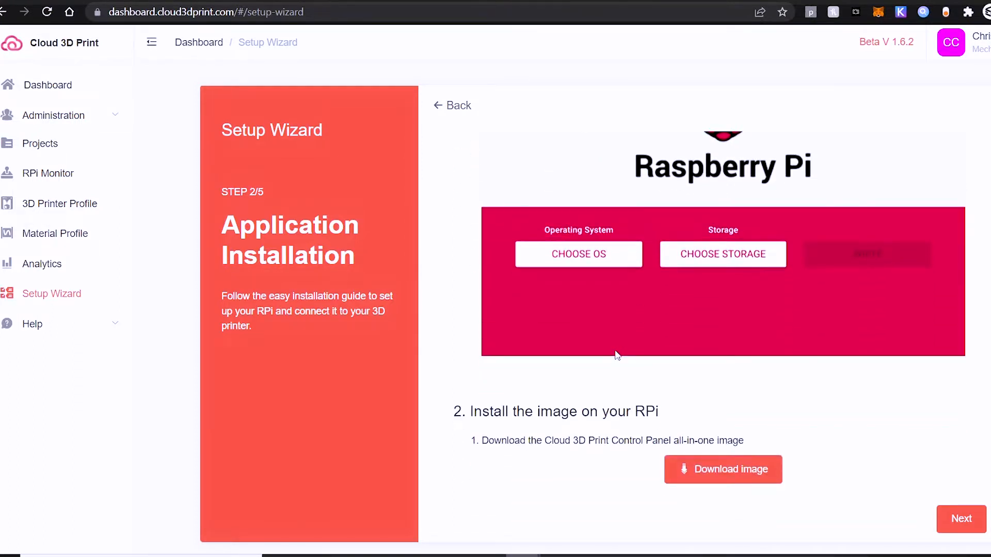
pyautogui.scroll(-1, 659, 413)
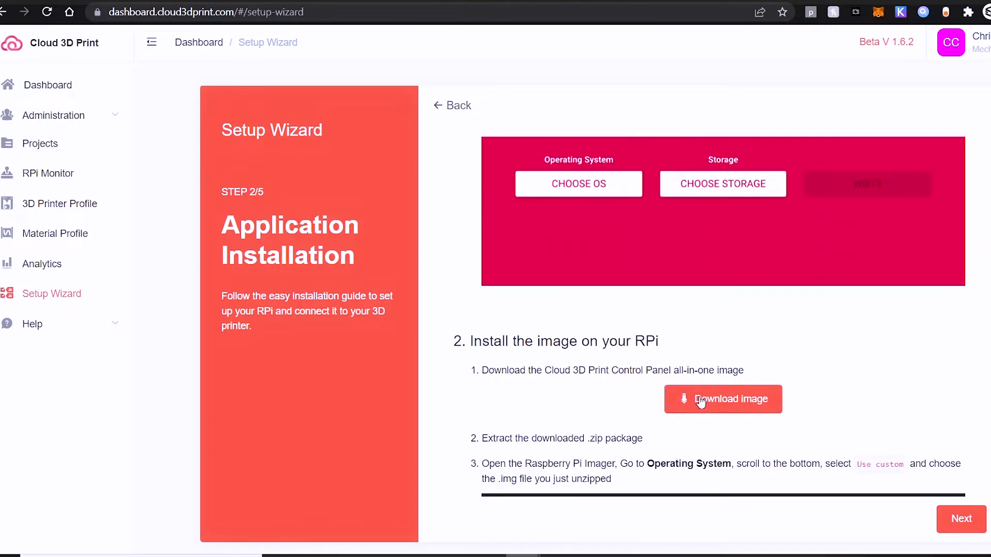
pyautogui.scroll(-1, 567, 402)
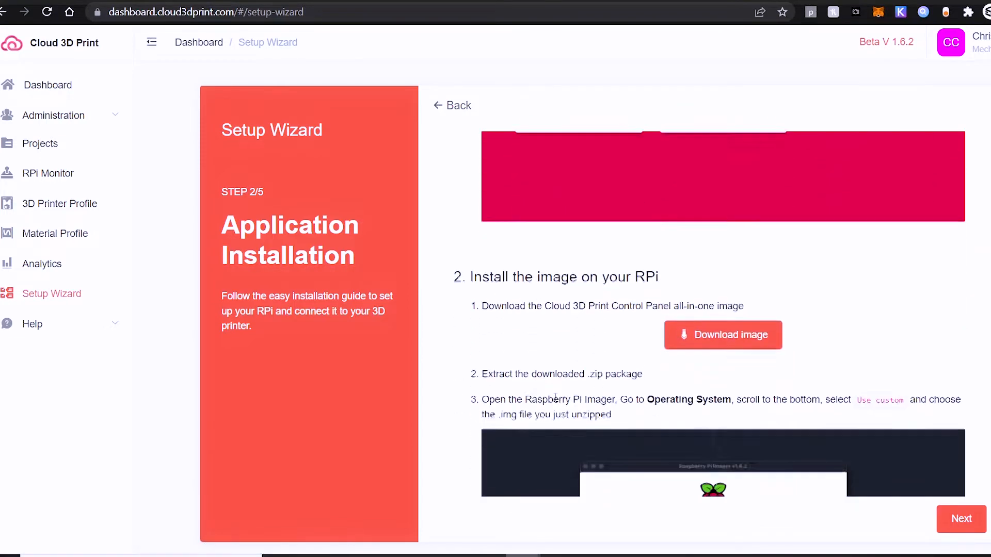
pyautogui.click(705, 333)
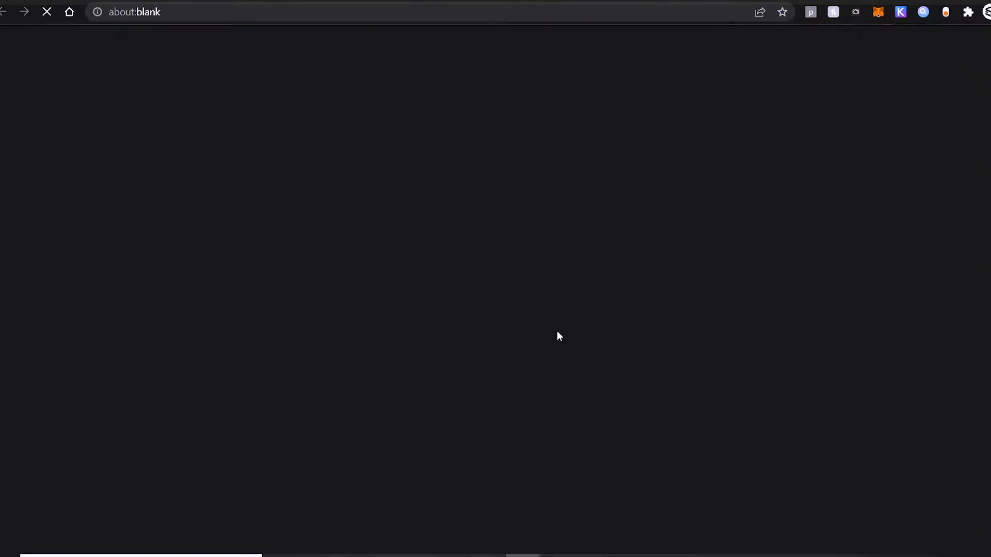
# Step: Read the guide's instructions on extracting the zip package and choosing the custom .img file, and dismiss the browser's download notice
pyautogui.scroll(-2, 529, 323)
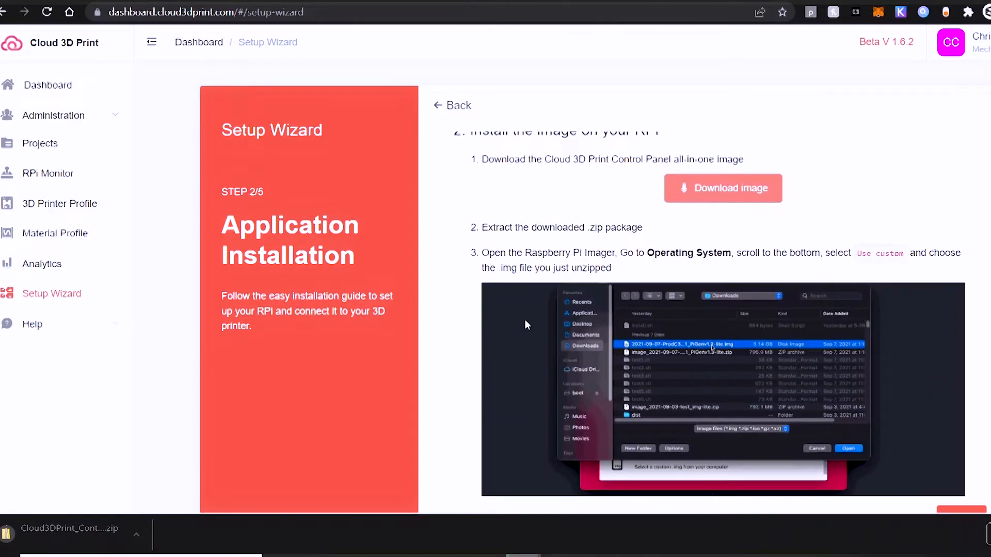
pyautogui.scroll(1, 524, 321)
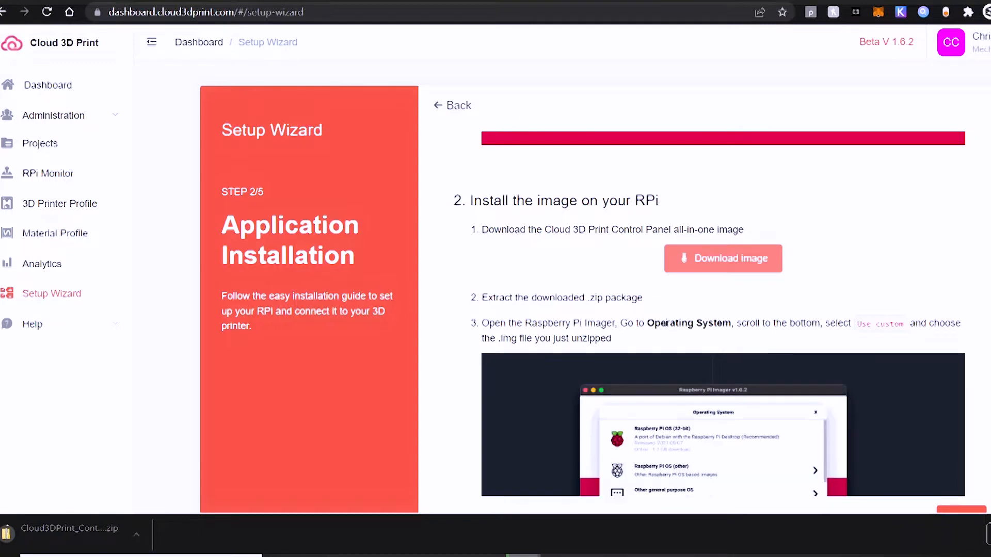
pyautogui.moveTo(653, 306); pyautogui.dragTo(474, 303)
pyautogui.click(654, 307)
pyautogui.scroll(-3, 654, 306)
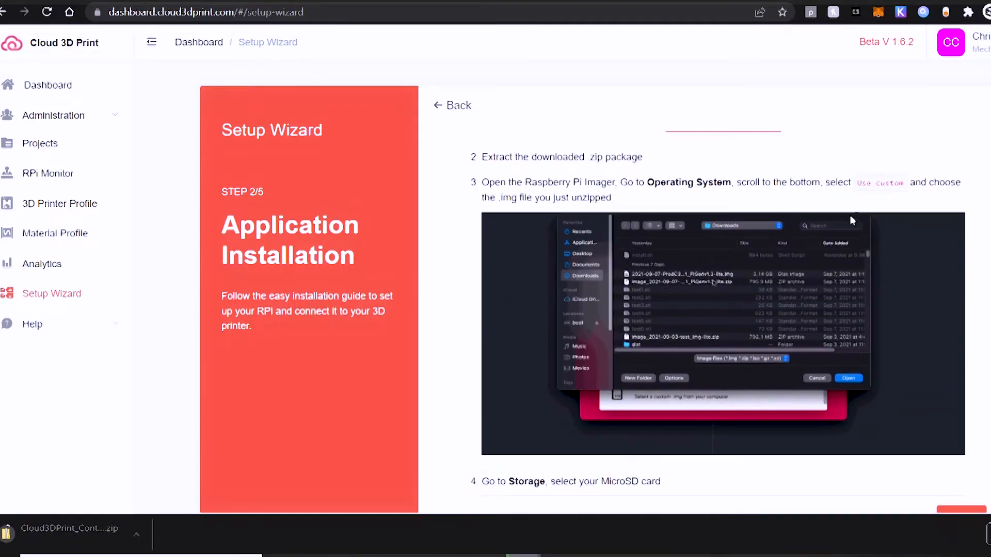
pyautogui.moveTo(612, 198); pyautogui.dragTo(480, 188)
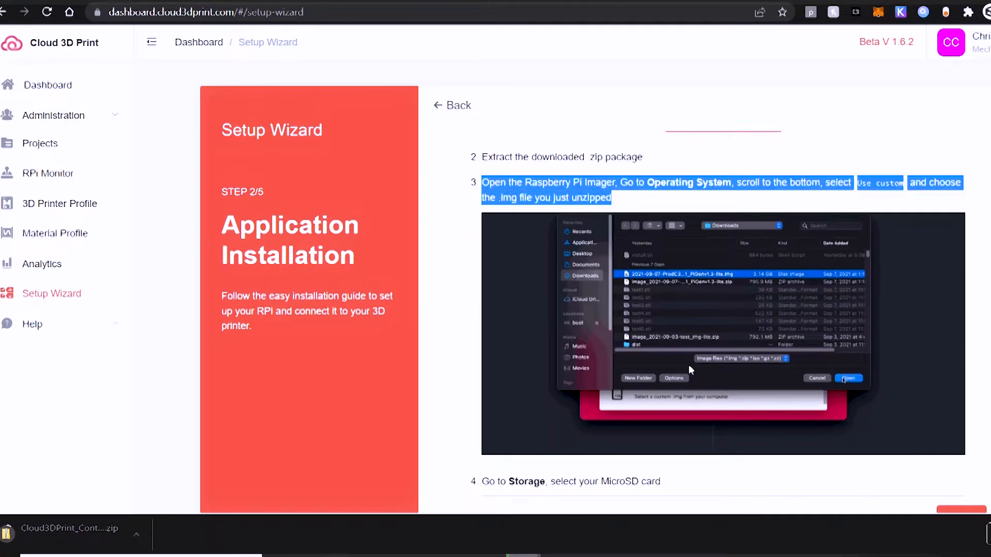
pyautogui.click(988, 439)
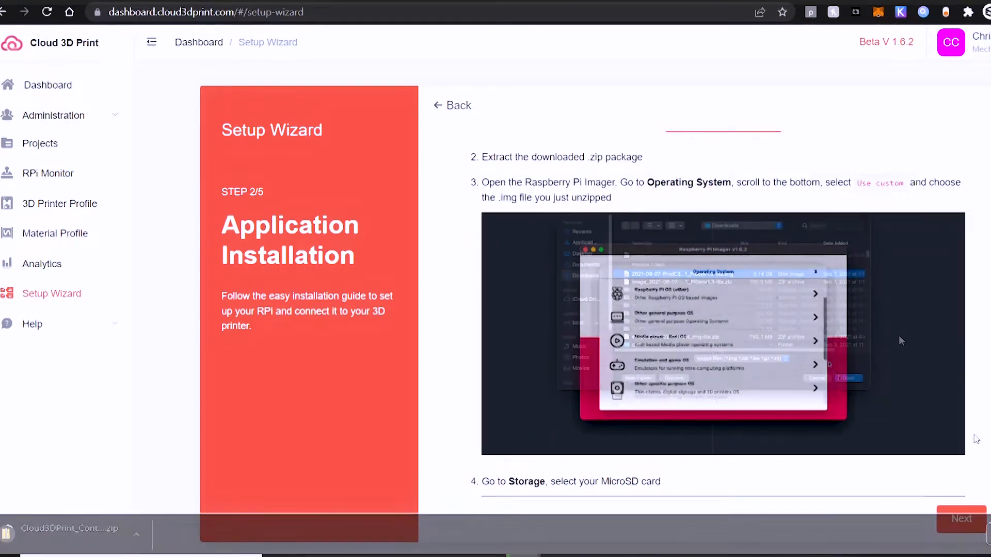
# Step: Read the guide's instructions on selecting the MicroSD storage and on the advanced configuration of hostname, SSH and wifi
pyautogui.scroll(-5, 899, 335)
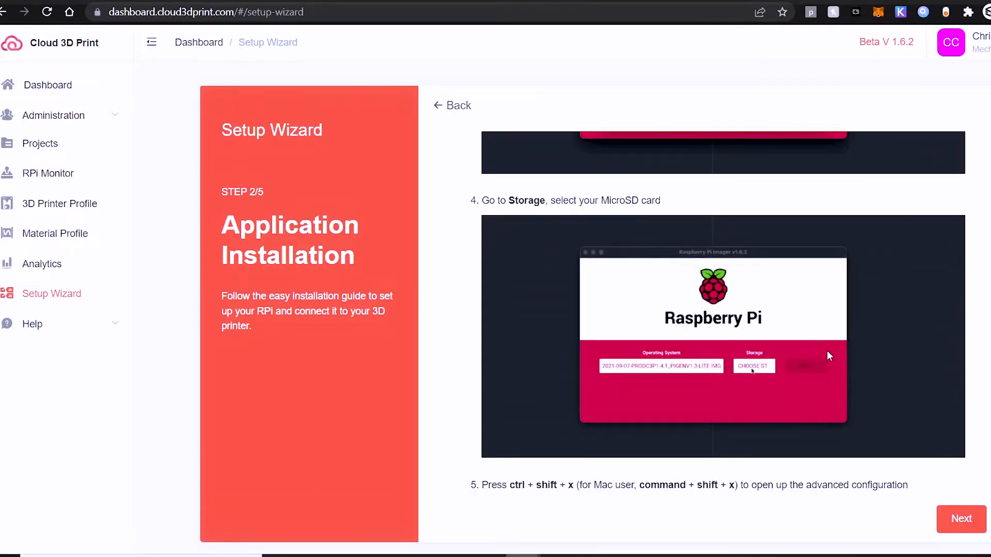
pyautogui.scroll(-1, 826, 351)
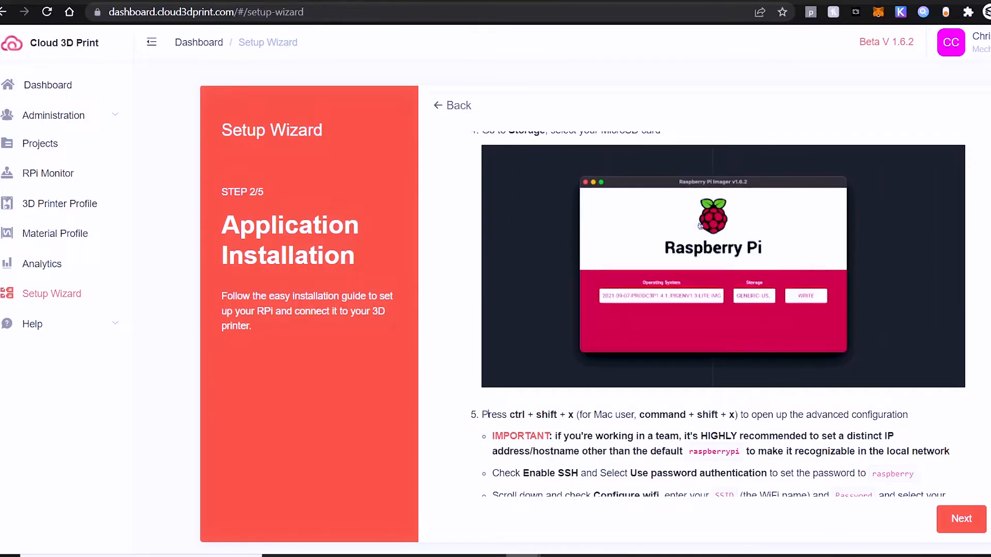
pyautogui.moveTo(483, 414); pyautogui.dragTo(576, 415)
pyautogui.scroll(-1, 823, 411)
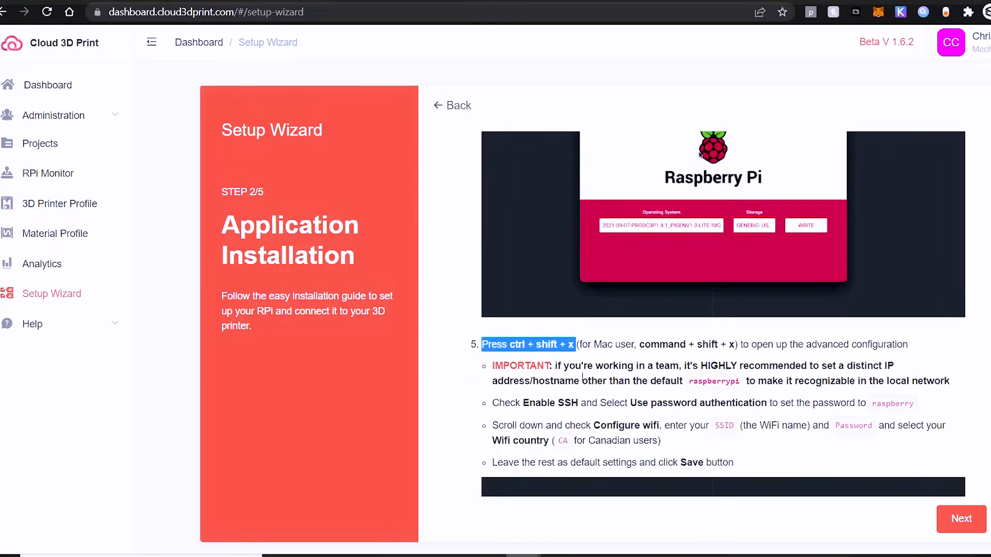
pyautogui.moveTo(556, 367); pyautogui.dragTo(954, 391)
pyautogui.click(852, 410)
pyautogui.scroll(-1, 851, 409)
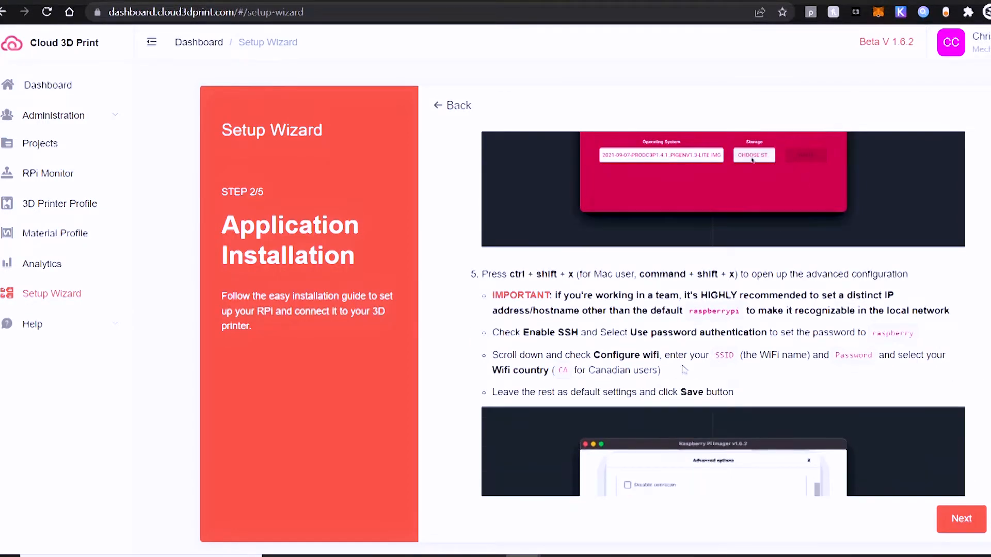
pyautogui.scroll(-1, 686, 374)
pyautogui.scroll(-4, 686, 374)
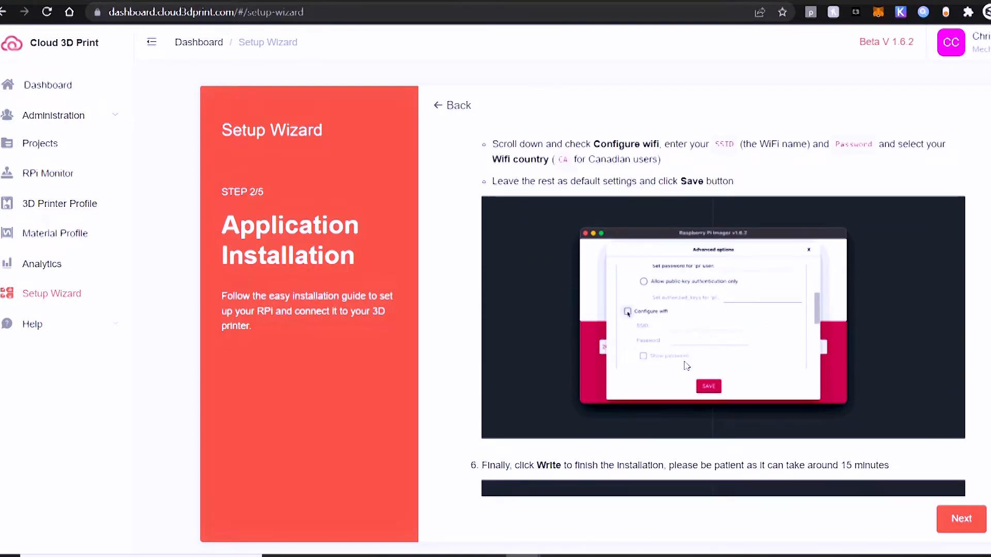
# Step: Read the guide's final instruction on writing the image, through to the closing note about the installed Control Panel Application
pyautogui.scroll(-4, 686, 365)
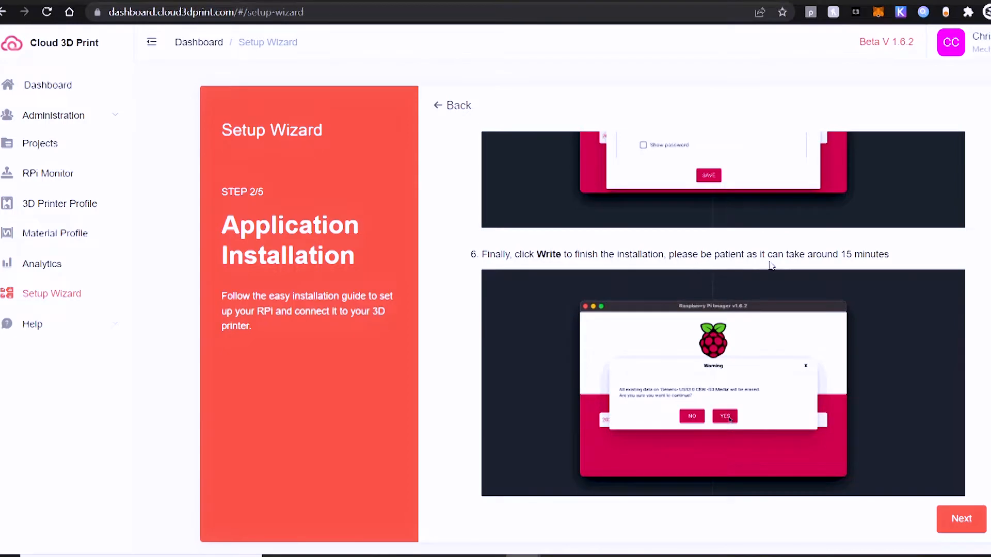
pyautogui.scroll(-1, 922, 327)
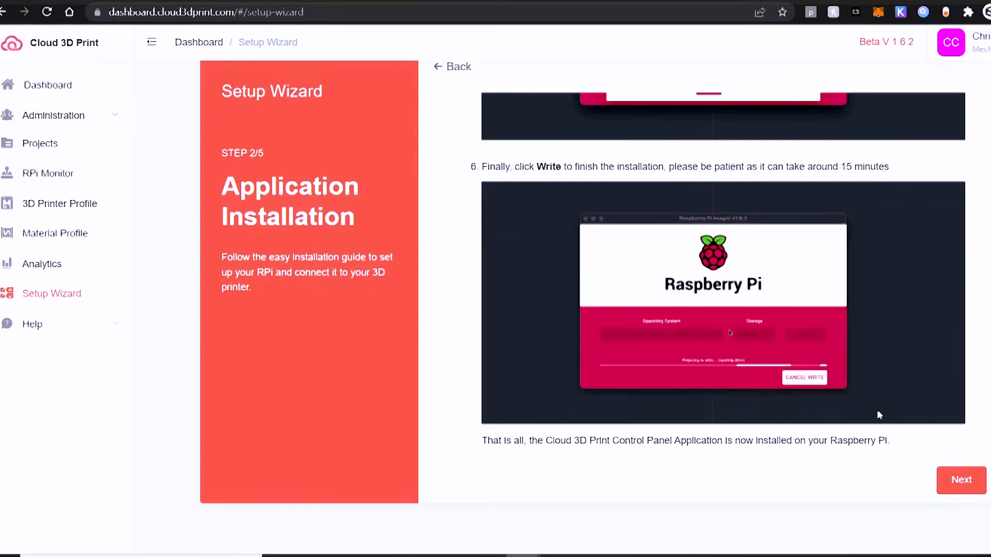
pyautogui.moveTo(472, 442); pyautogui.dragTo(890, 439)
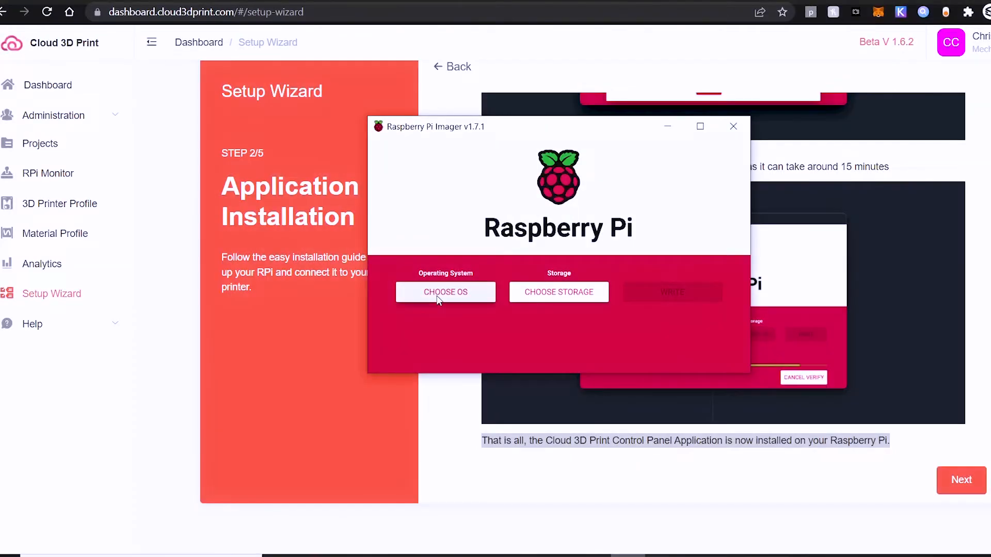
# Step: In Raspberry Pi Imager, choose the custom image C3P-v1.6.21-lite.img as the operating system and the SDHC Card as storage
pyautogui.click(437, 296)
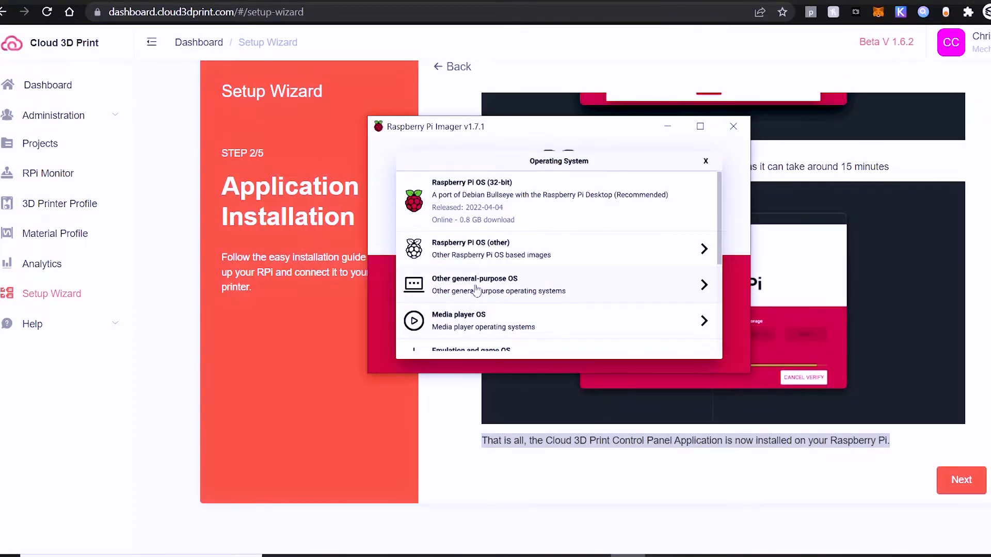
pyautogui.scroll(-5, 476, 290)
pyautogui.click(409, 333)
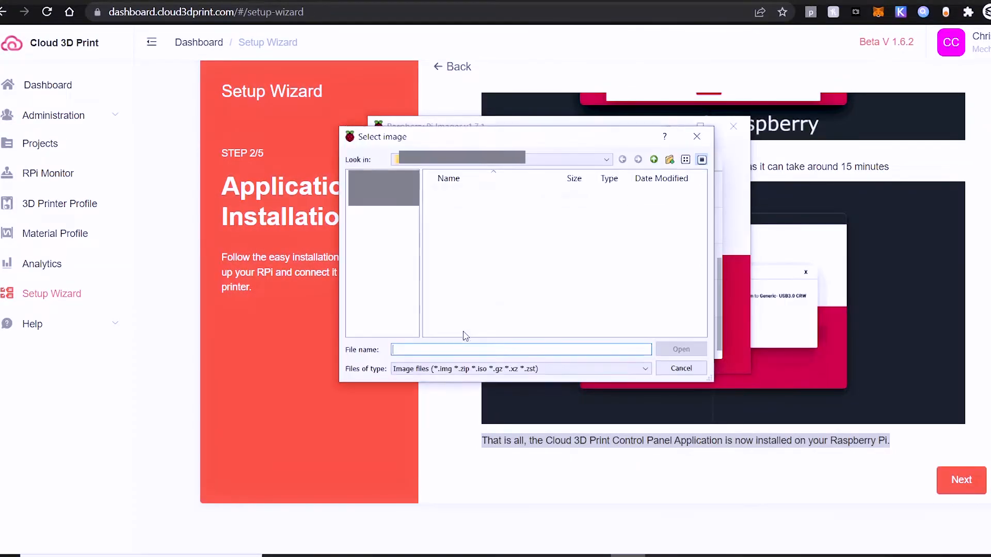
pyautogui.click(467, 194)
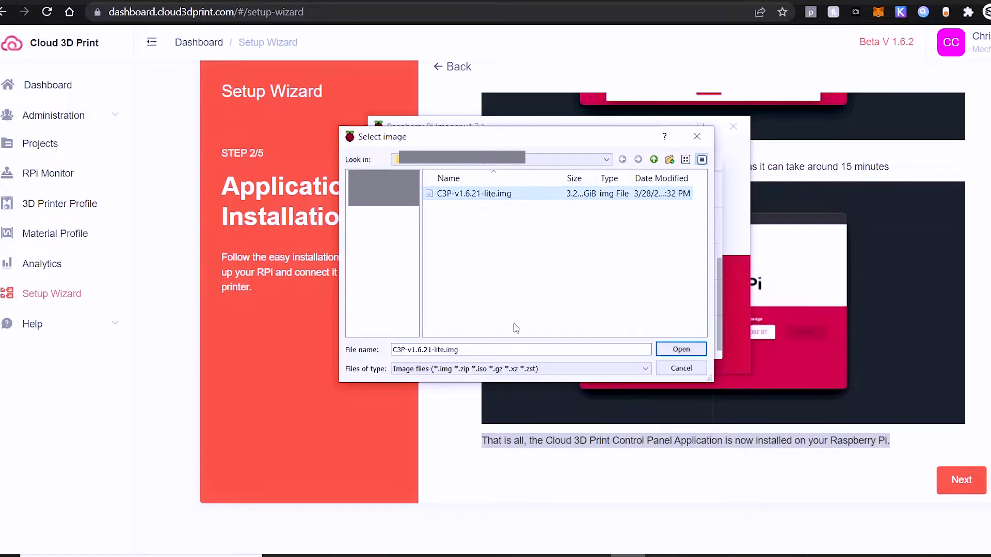
pyautogui.click(674, 349)
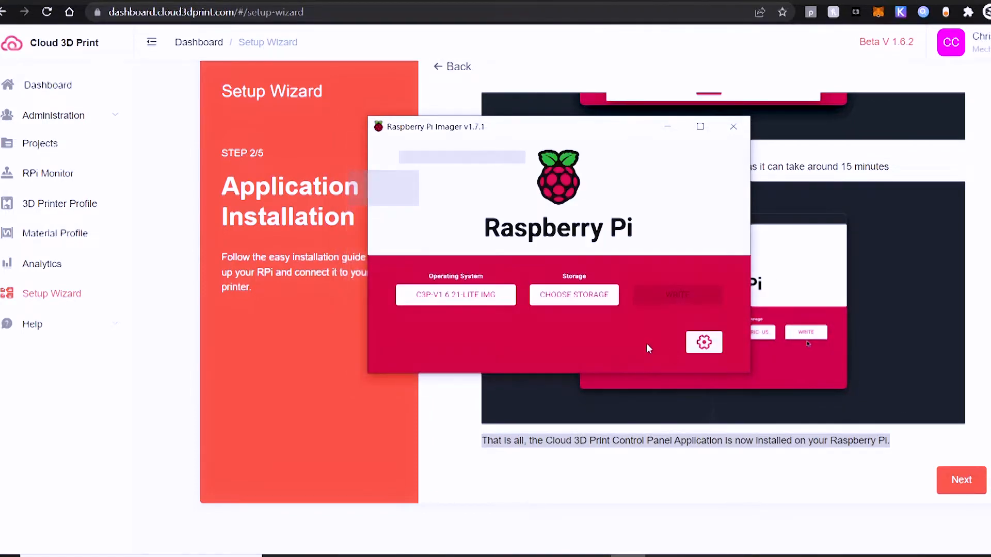
pyautogui.click(573, 294)
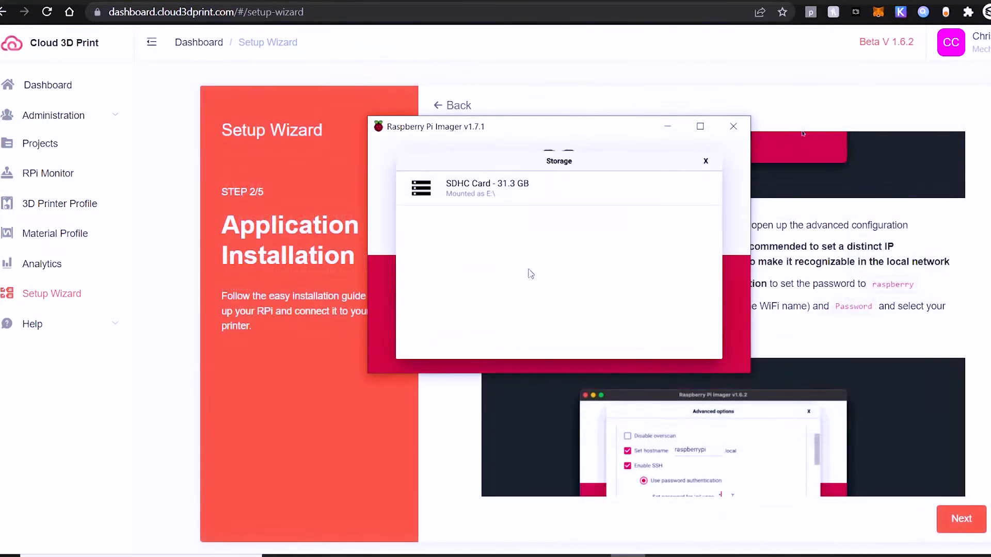
pyautogui.click(496, 198)
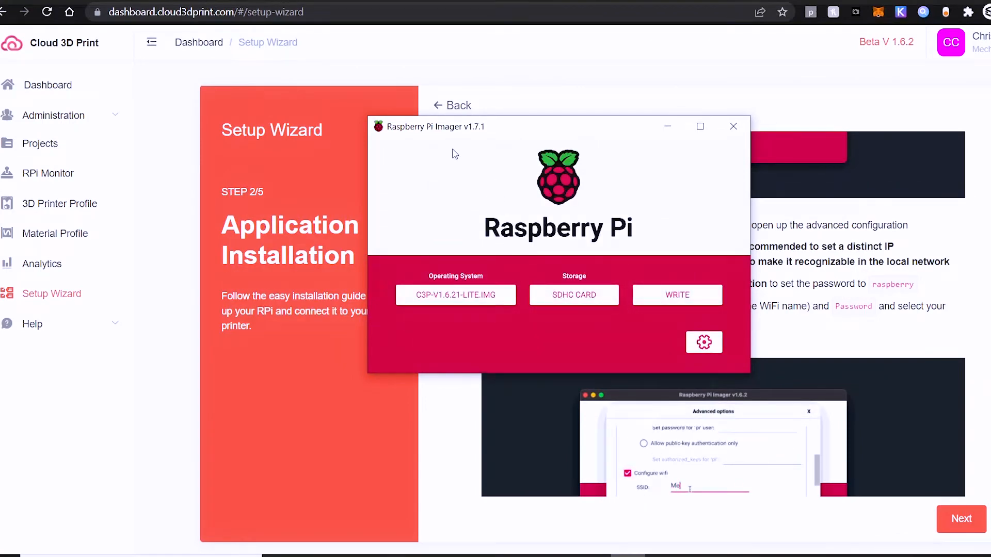
# Step: Open the imager's advanced options and enable SSH with password authentication
pyautogui.hotkey('ctrl', 'shift', 'x')
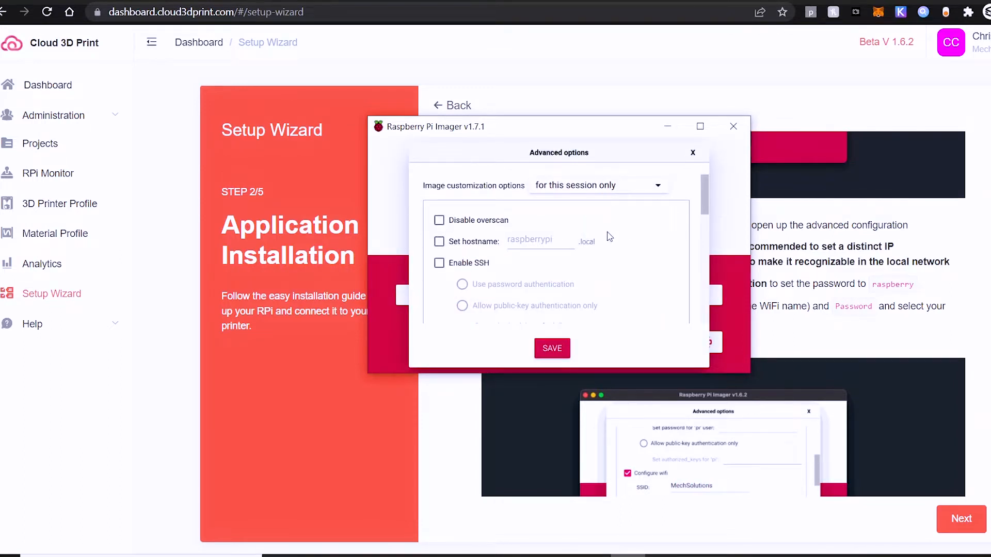
pyautogui.scroll(-3, 610, 236)
pyautogui.click(481, 191)
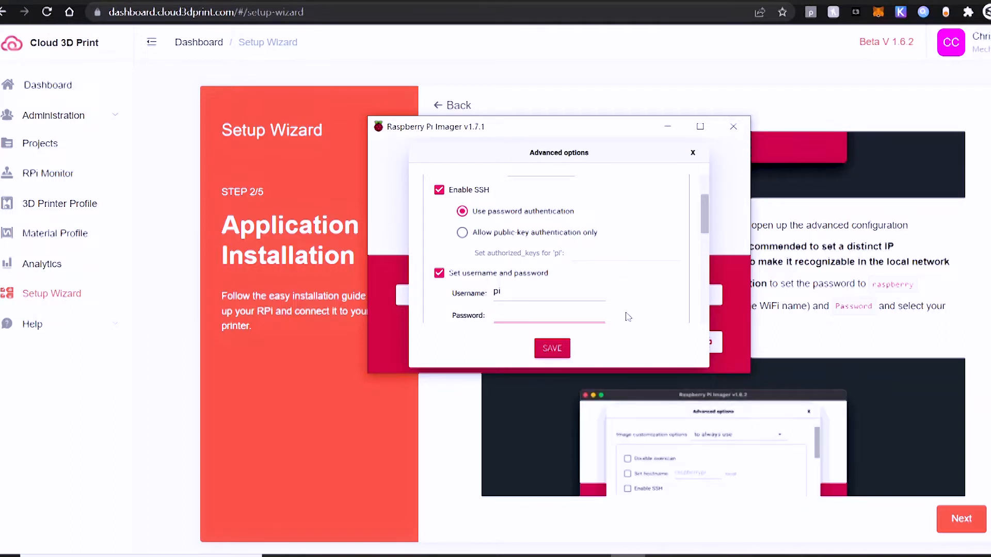
# Step: Enable the wifi configuration in the advanced options
pyautogui.scroll(-5, 629, 312)
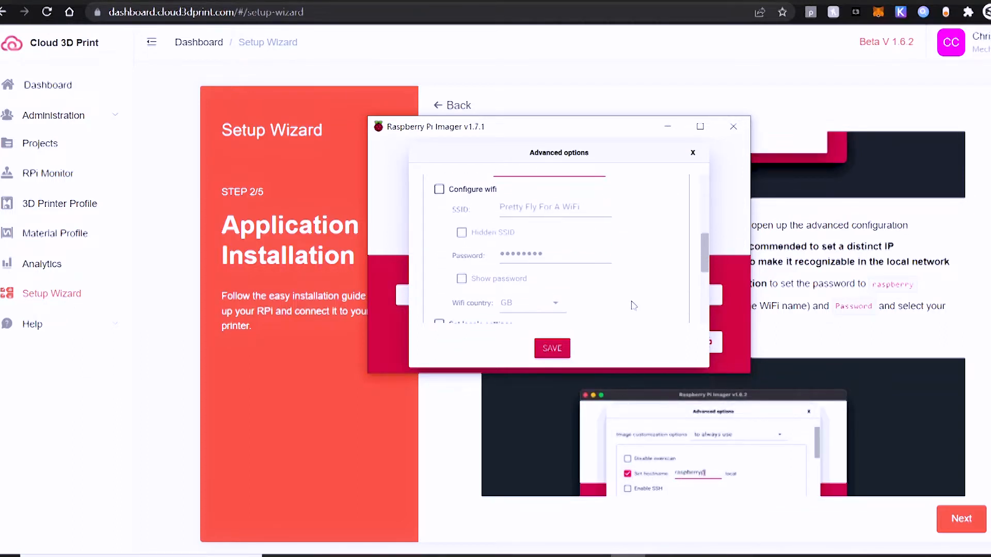
pyautogui.scroll(-3, 630, 303)
pyautogui.scroll(4, 571, 291)
pyautogui.scroll(1, 572, 291)
pyautogui.click(439, 252)
pyautogui.scroll(-3, 619, 283)
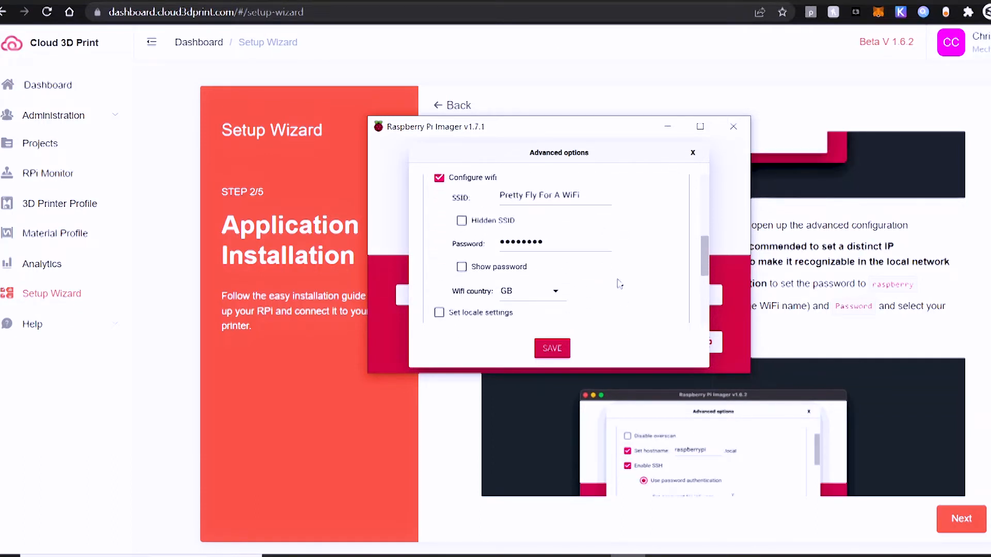
pyautogui.scroll(-3, 634, 283)
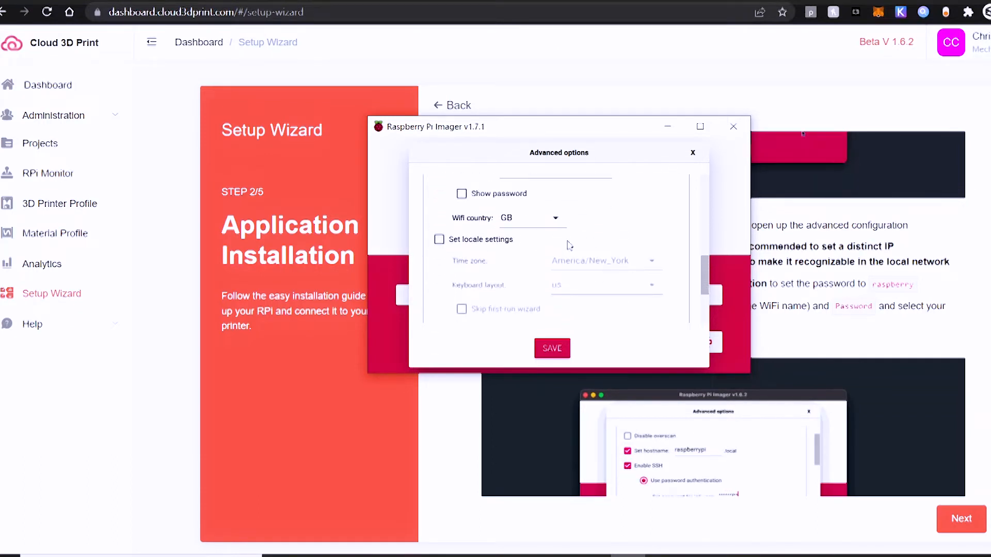
# Step: Look through the country codes available for the wifi configuration and save the advanced options
pyautogui.click(557, 219)
pyautogui.scroll(4, 546, 253)
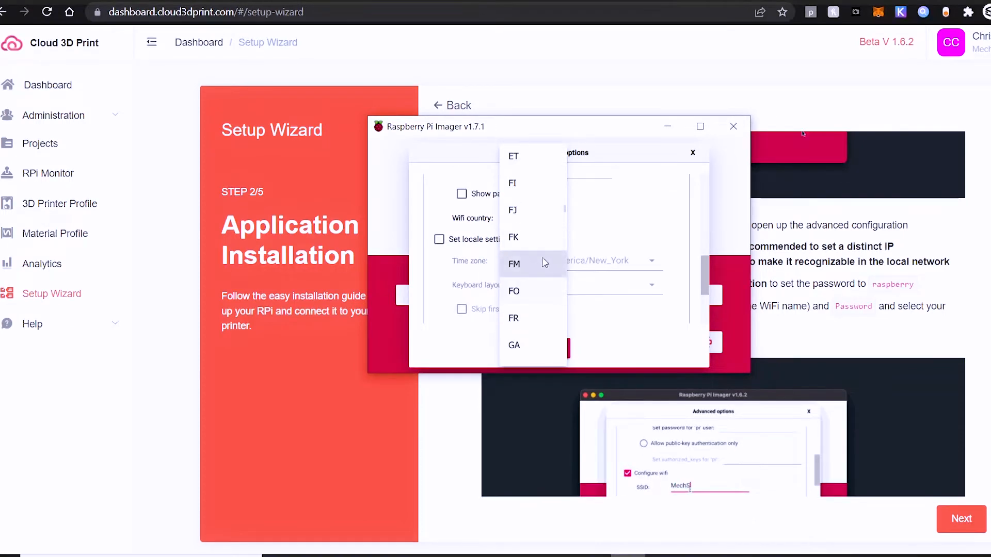
pyautogui.click(577, 194)
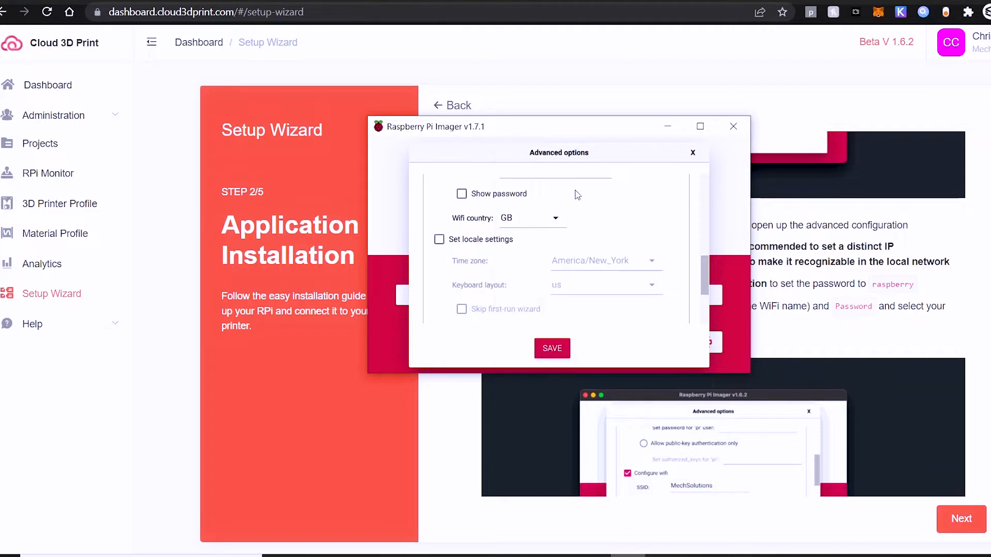
pyautogui.click(558, 217)
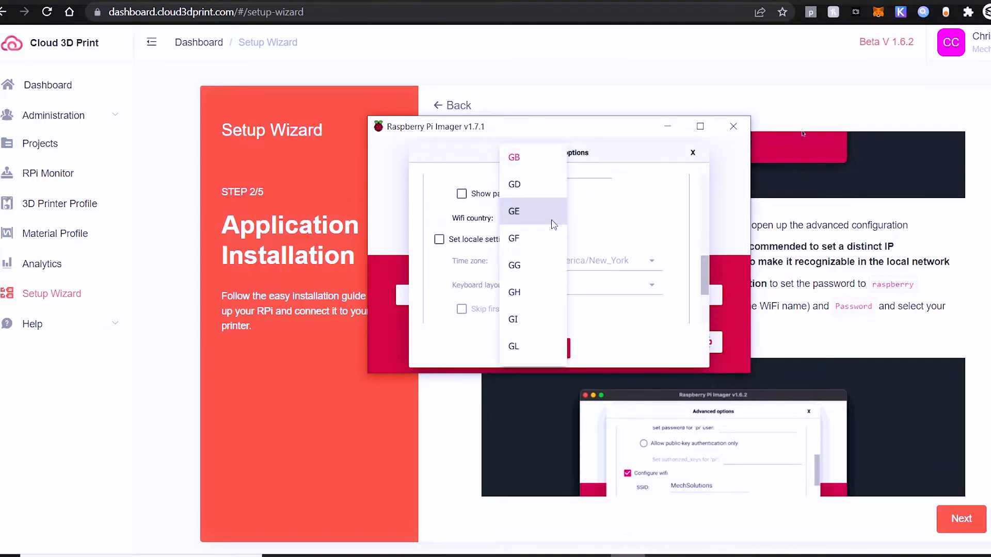
pyautogui.scroll(3, 520, 241)
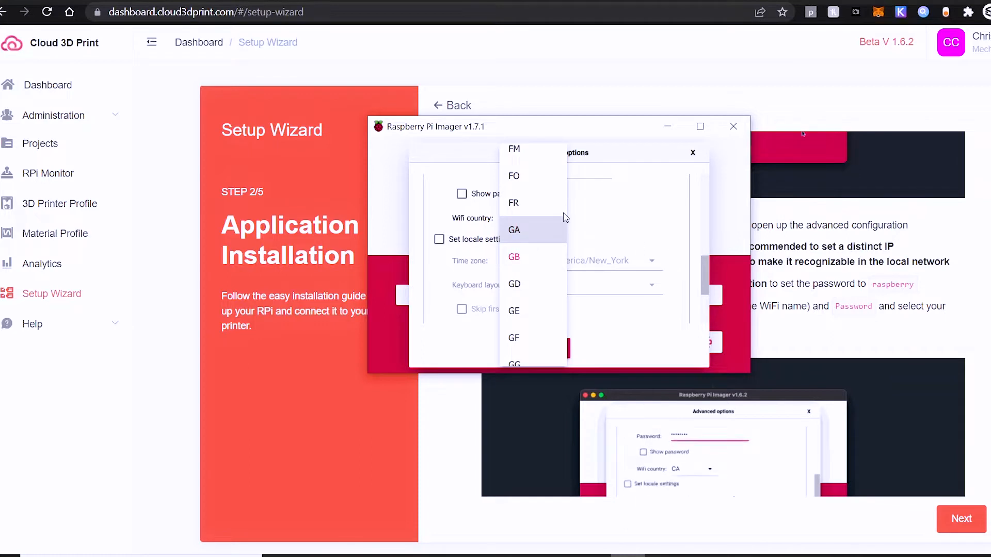
pyautogui.moveTo(566, 198)
pyautogui.mouseDown()
pyautogui.moveTo(568, 181)
pyautogui.moveTo(566, 206)
pyautogui.mouseUp()
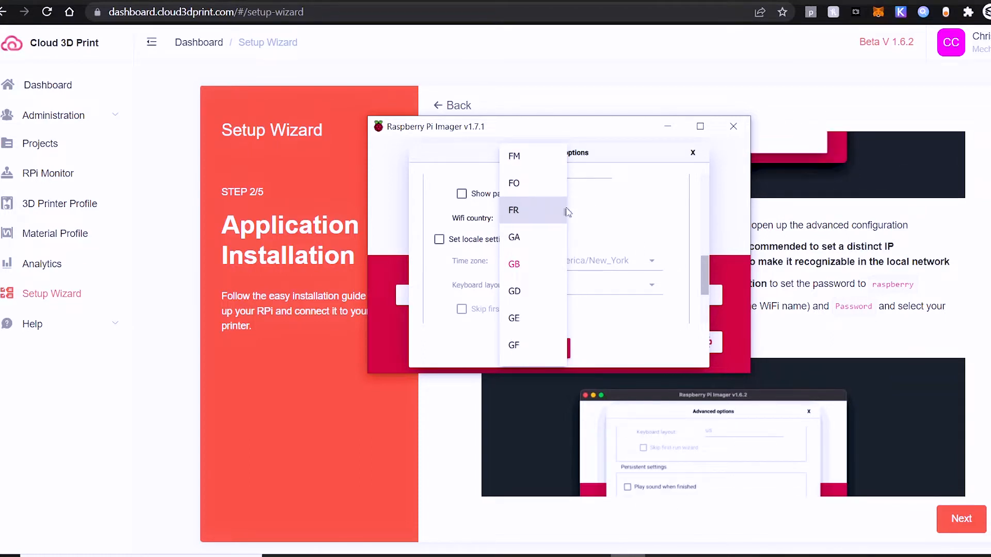
pyautogui.scroll(5, 541, 249)
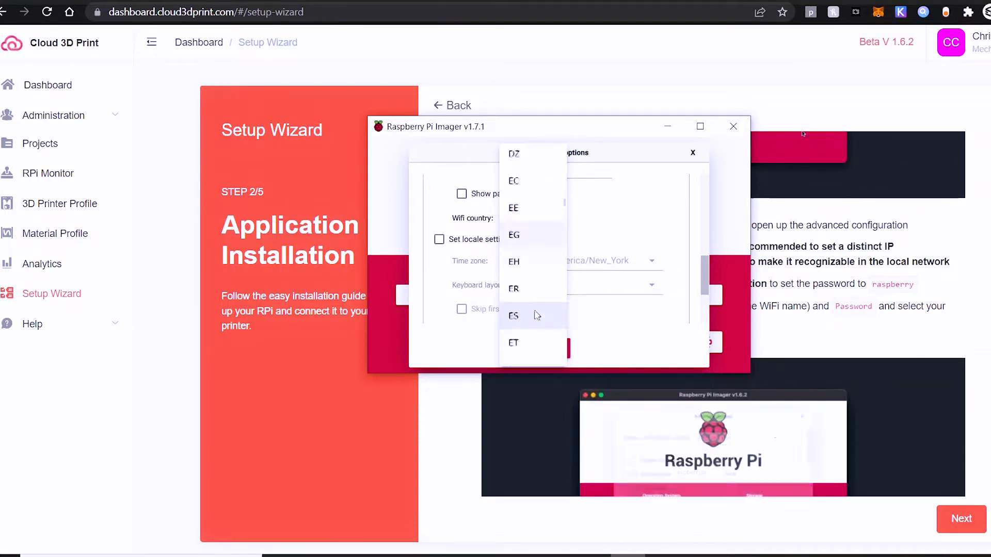
pyautogui.scroll(4, 527, 263)
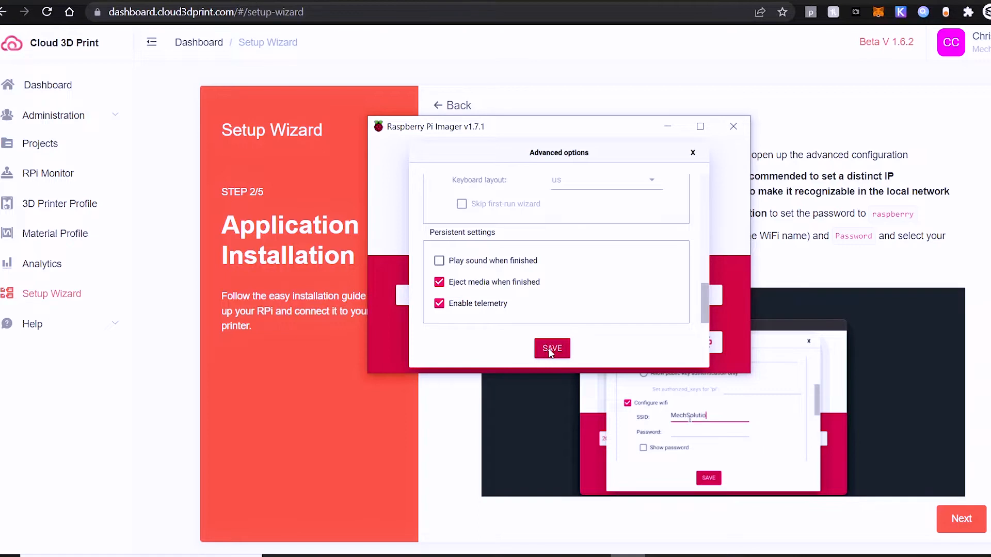
pyautogui.click(551, 350)
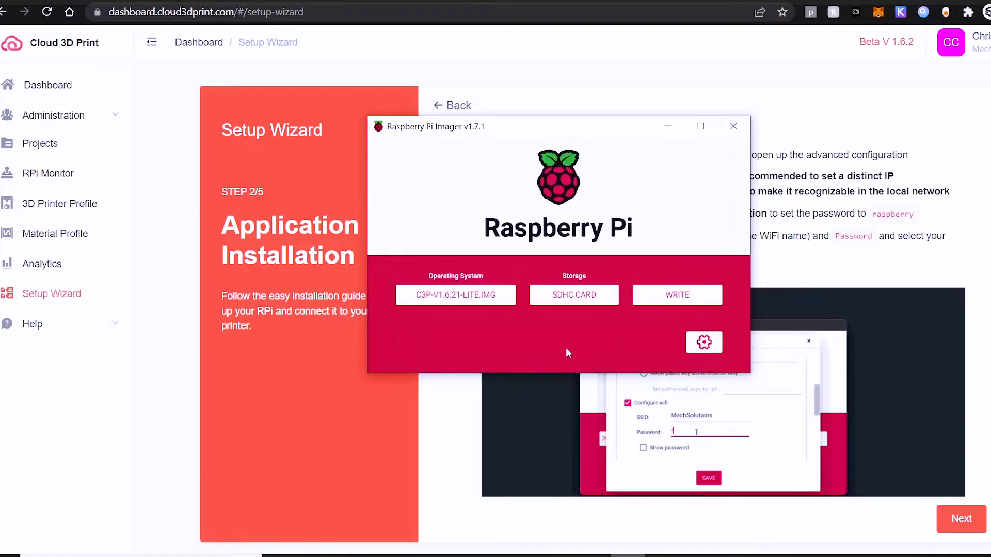
# Step: Write the image to the SDHC Card, agreeing to erase its existing data, and close Raspberry Pi Imager once writing ends
pyautogui.click(685, 298)
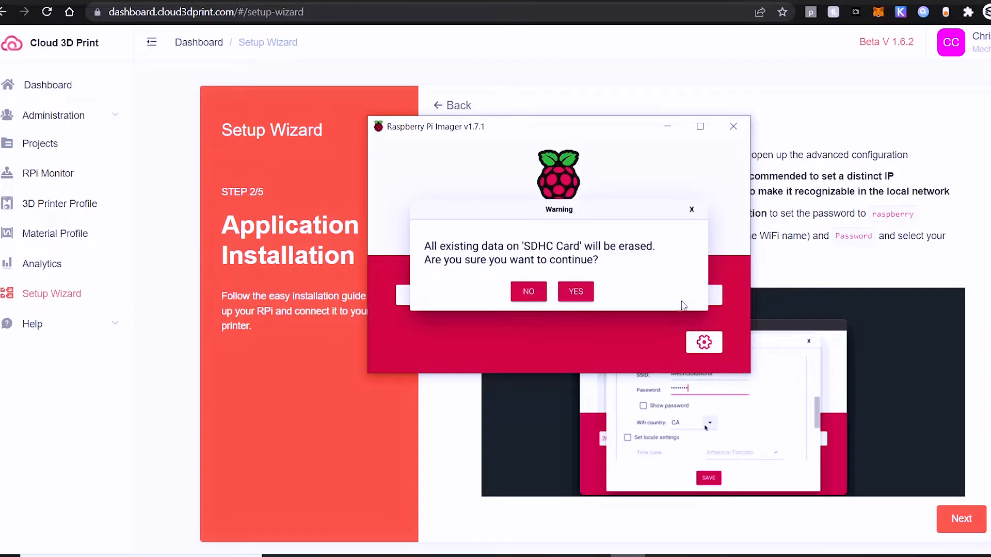
pyautogui.click(575, 292)
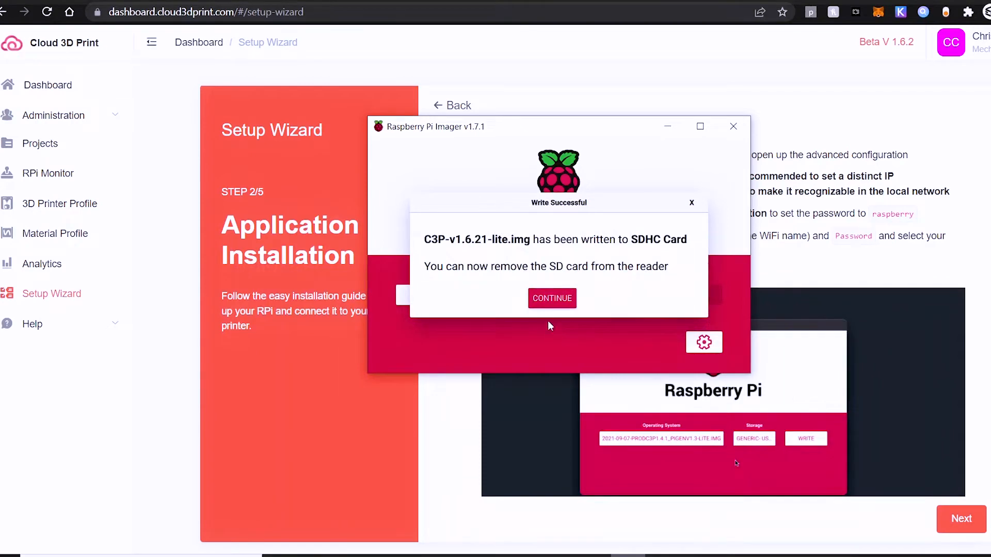
pyautogui.click(548, 299)
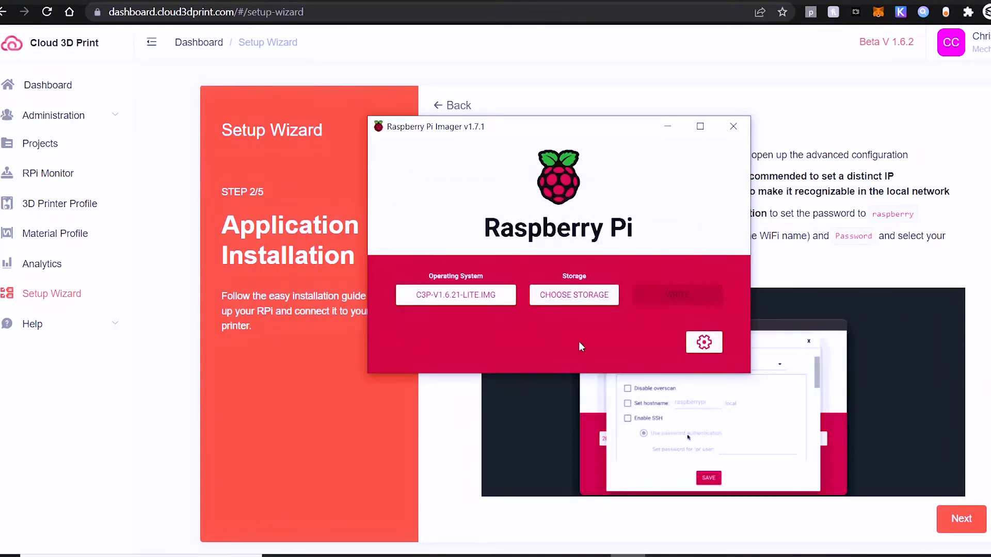
pyautogui.click(742, 130)
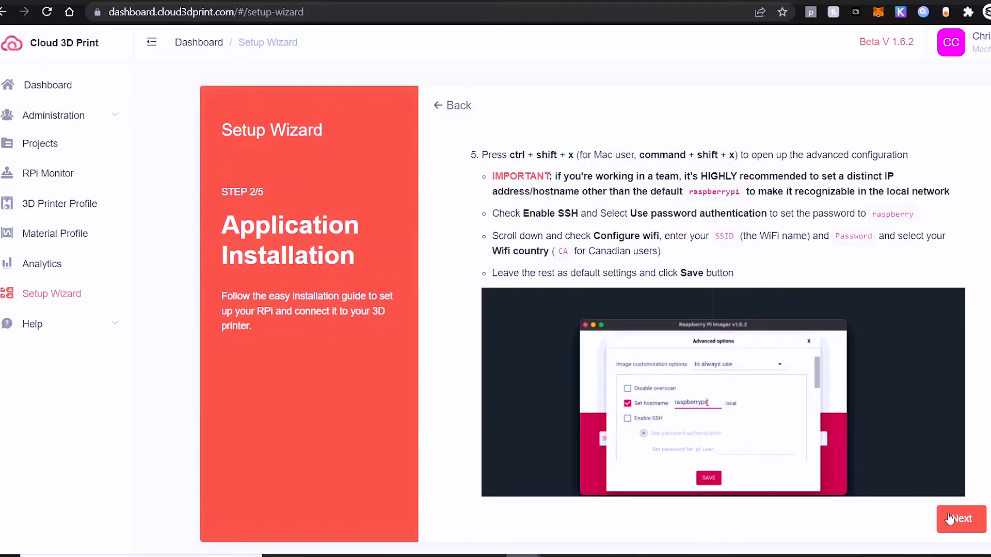
# Step: Advance the Setup Wizard to Run the Application and read its instructions on the SD card, power supply and startup wait
pyautogui.click(949, 519)
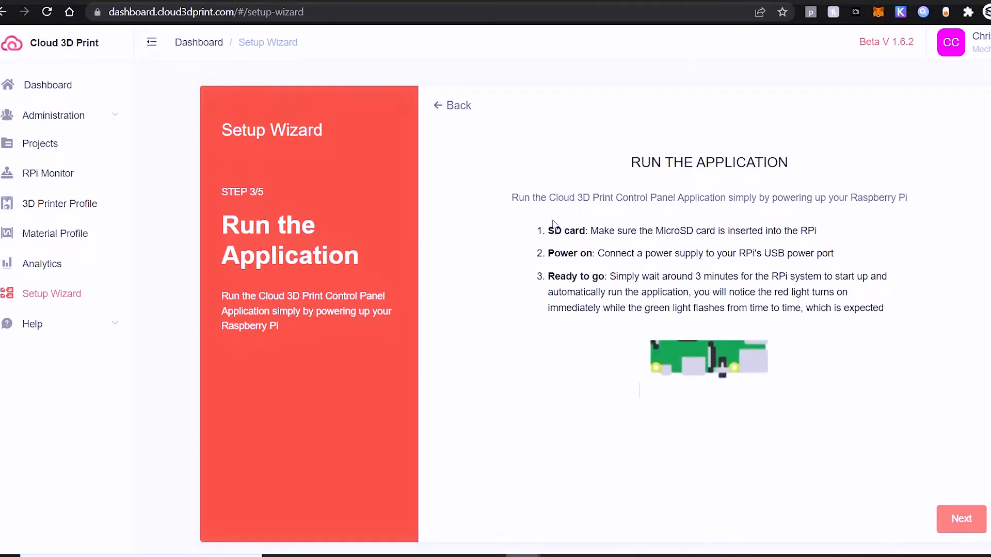
pyautogui.moveTo(548, 231); pyautogui.dragTo(825, 256)
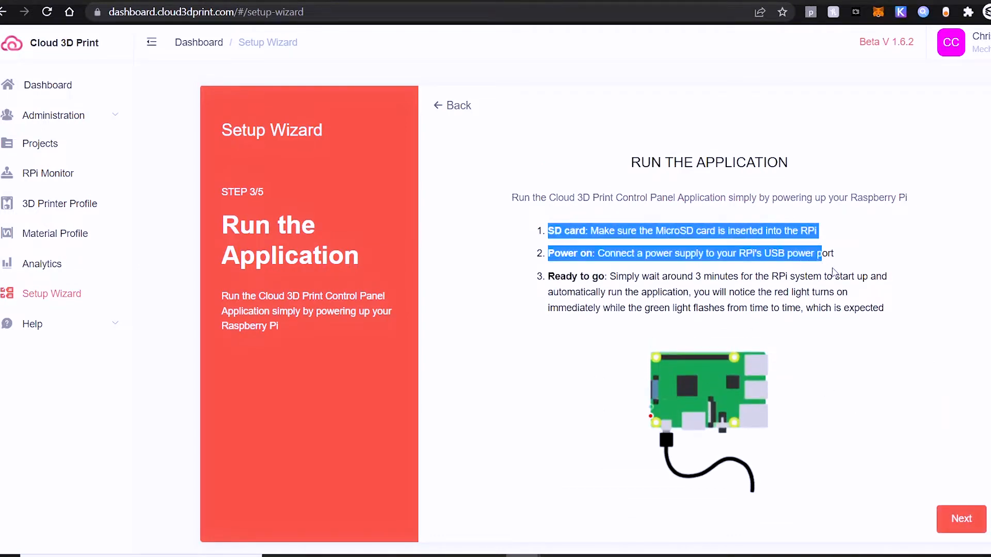
pyautogui.click(834, 304)
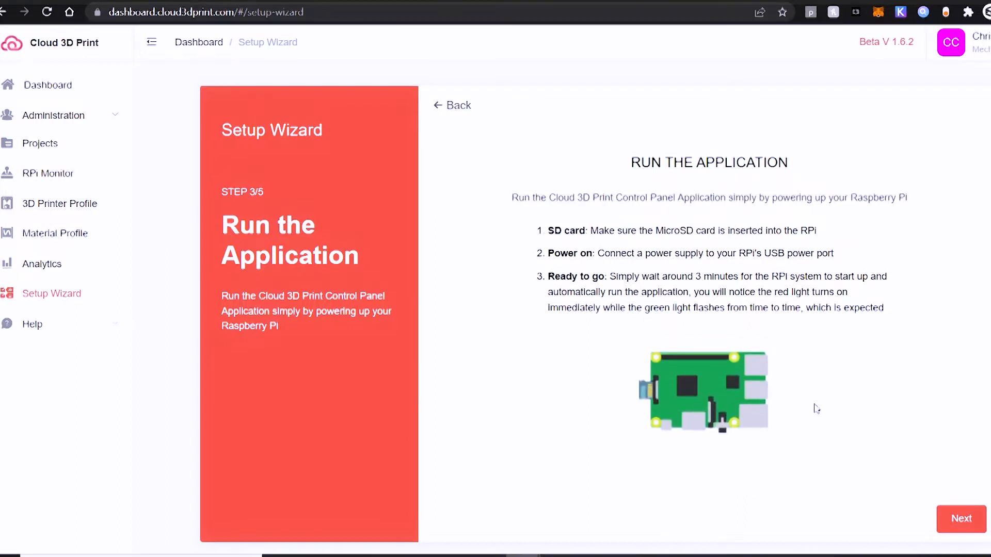
pyautogui.moveTo(692, 276); pyautogui.dragTo(881, 277)
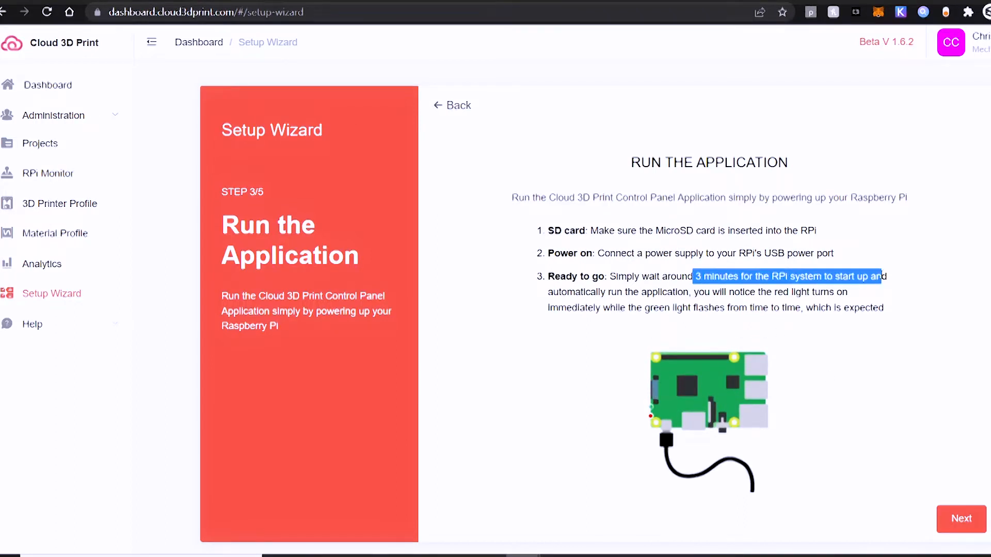
pyautogui.click(690, 290)
pyautogui.moveTo(626, 292); pyautogui.dragTo(869, 293)
pyautogui.click(862, 353)
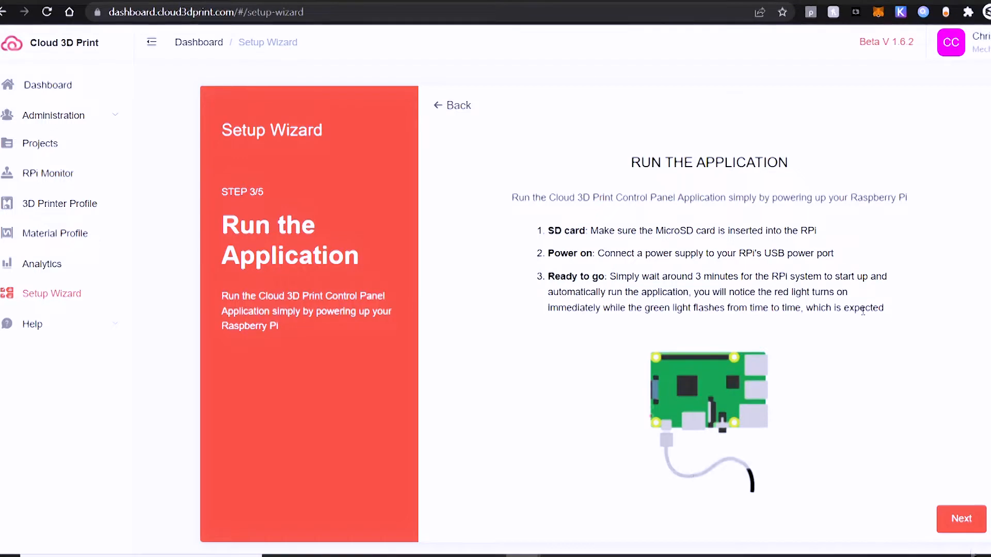
# Step: Advance the Setup Wizard to its final step and open the Control Panel at the RPi's IP address 192.168.1.116
pyautogui.click(963, 520)
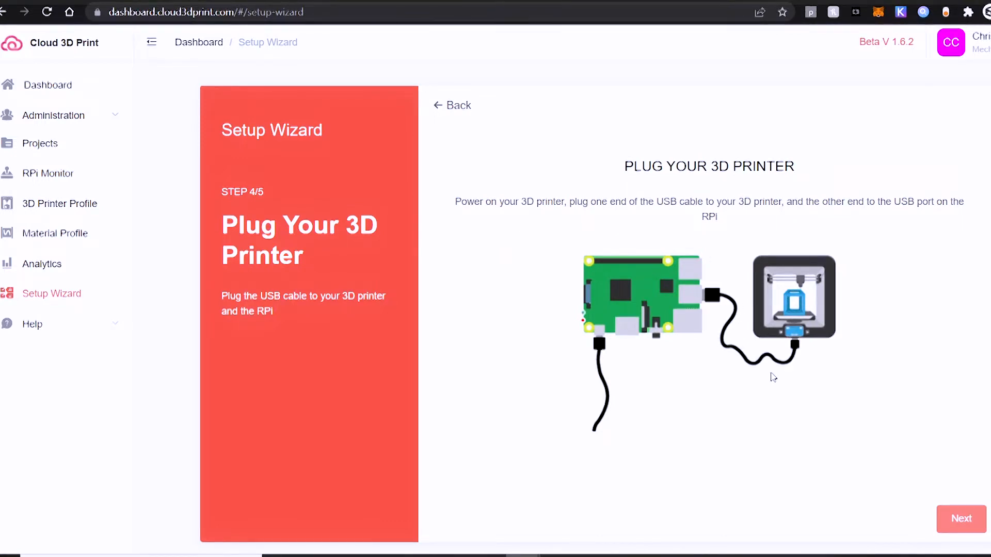
pyautogui.click(957, 521)
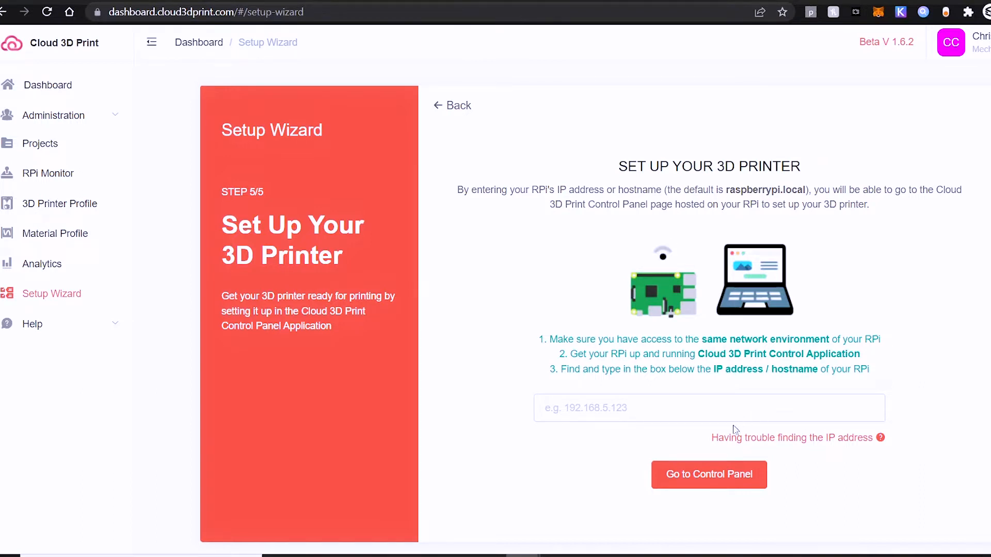
pyautogui.click(769, 413)
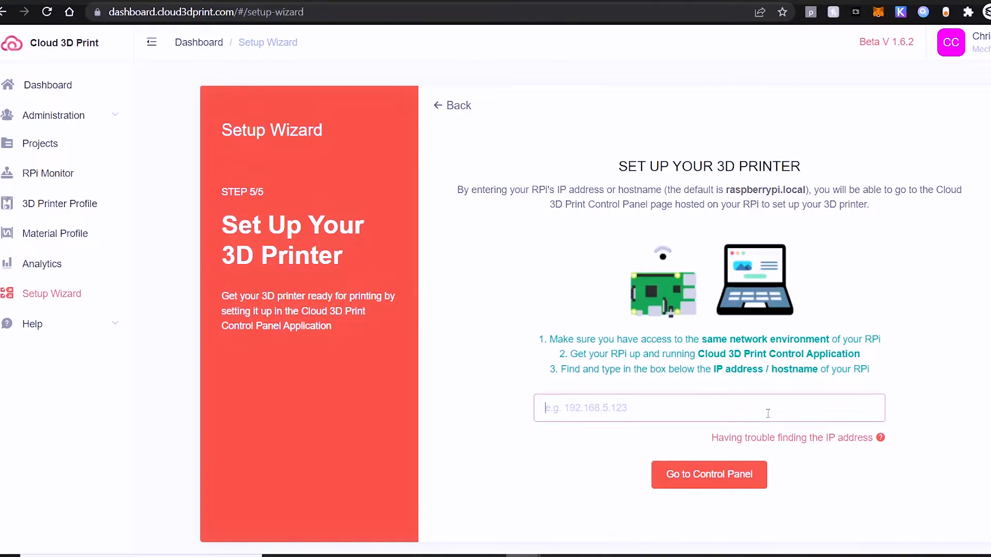
pyautogui.write('192.168.1.116')
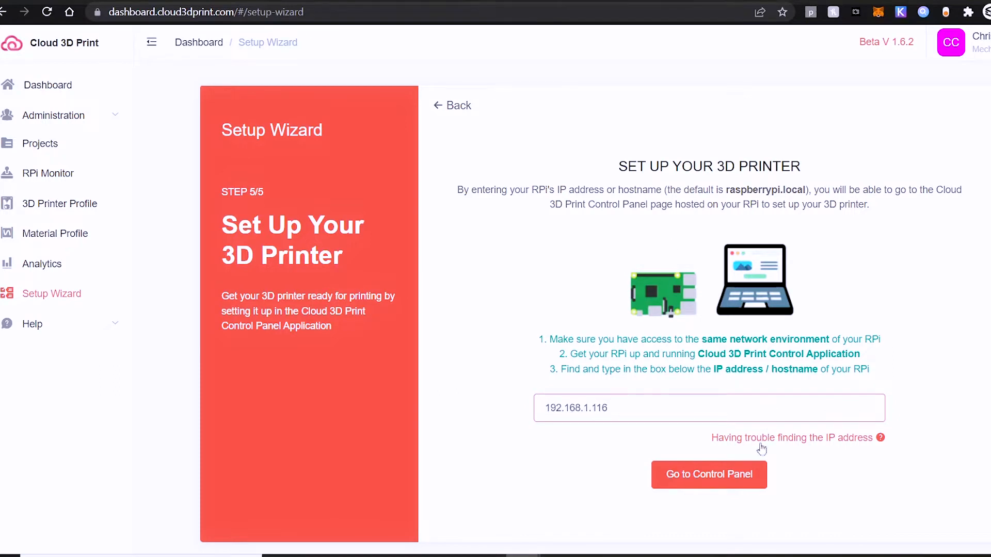
pyautogui.click(739, 476)
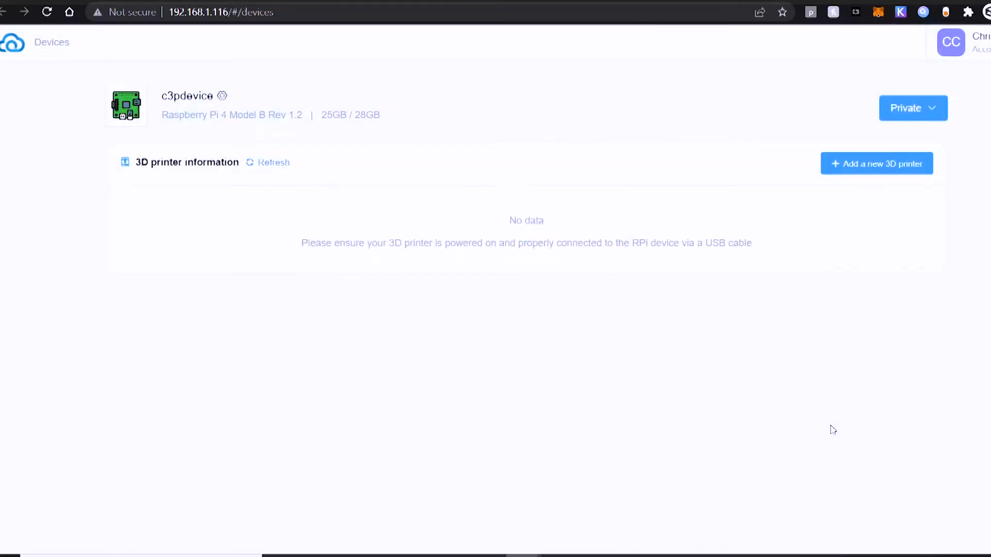
# Step: Start adding a new 3D printer to the RPi device and enter the nickname Ender 7
pyautogui.click(874, 163)
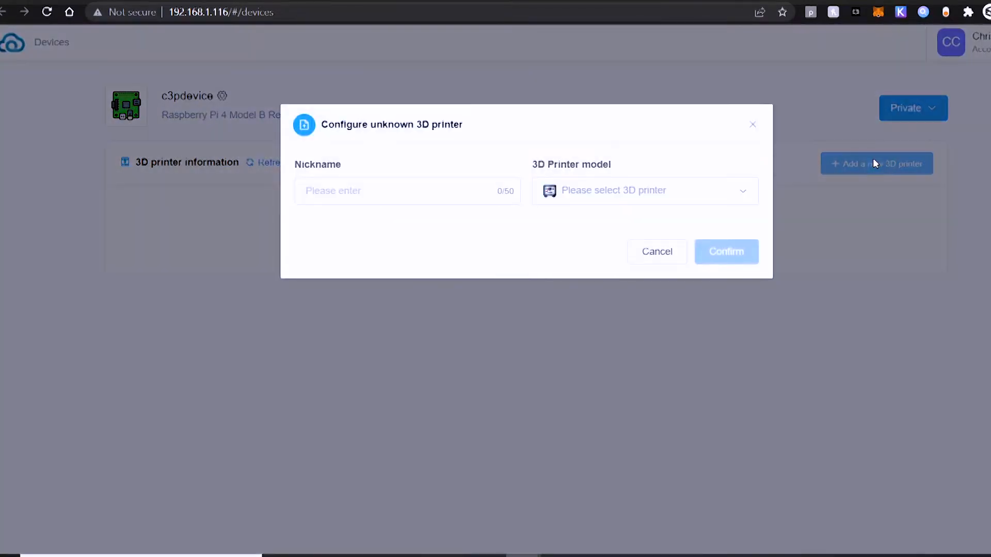
pyautogui.click(443, 188)
pyautogui.write('Ender 7')
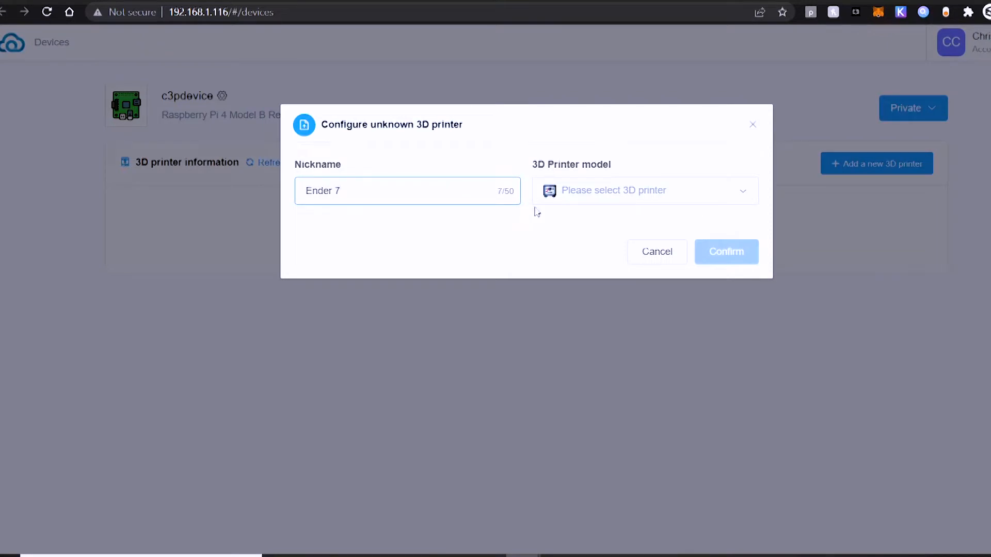
# Step: Choose Creality Ender-7 as the 3D printer model and confirm the new printer's configuration
pyautogui.click(613, 206)
pyautogui.scroll(-10, 657, 304)
pyautogui.scroll(-10, 680, 311)
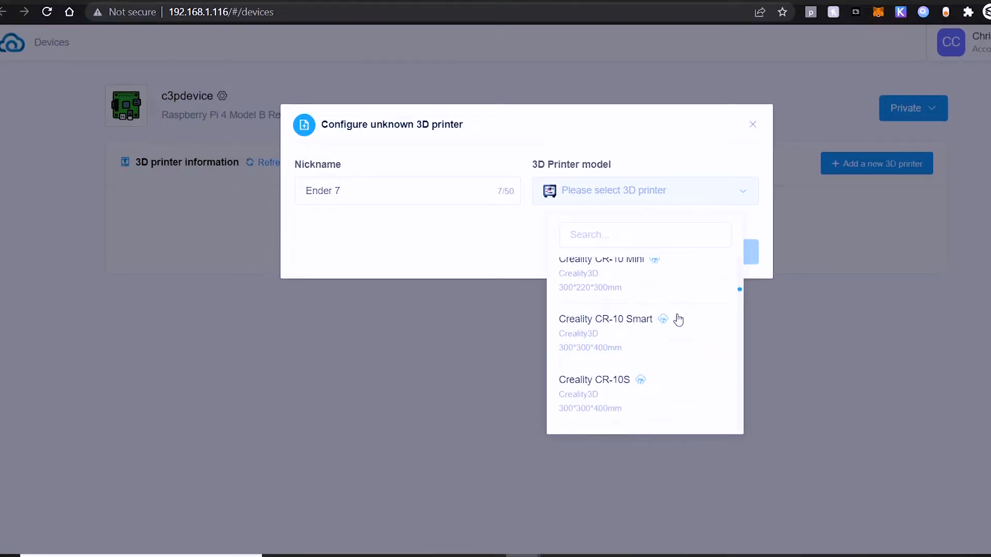
pyautogui.scroll(-10, 678, 321)
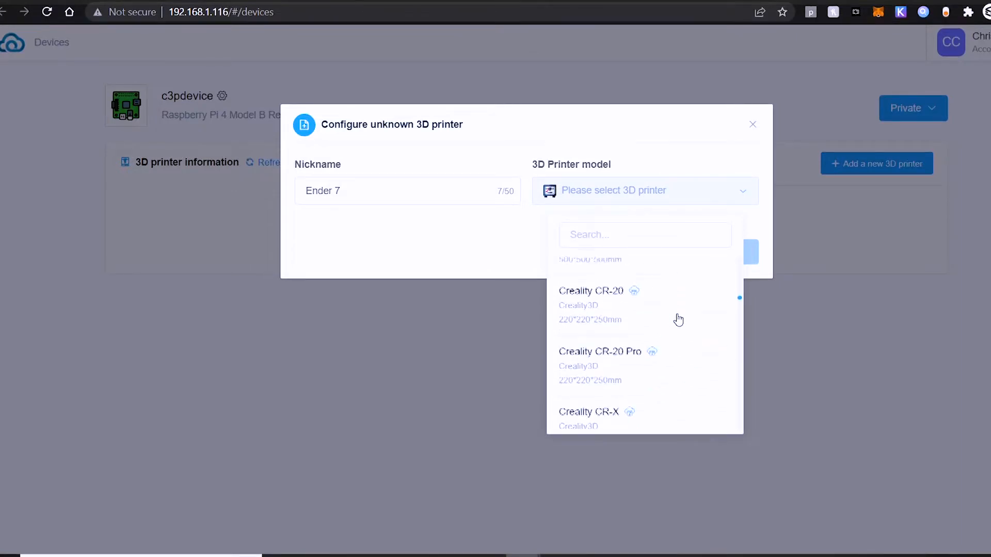
pyautogui.scroll(-10, 678, 321)
pyautogui.scroll(-10, 678, 320)
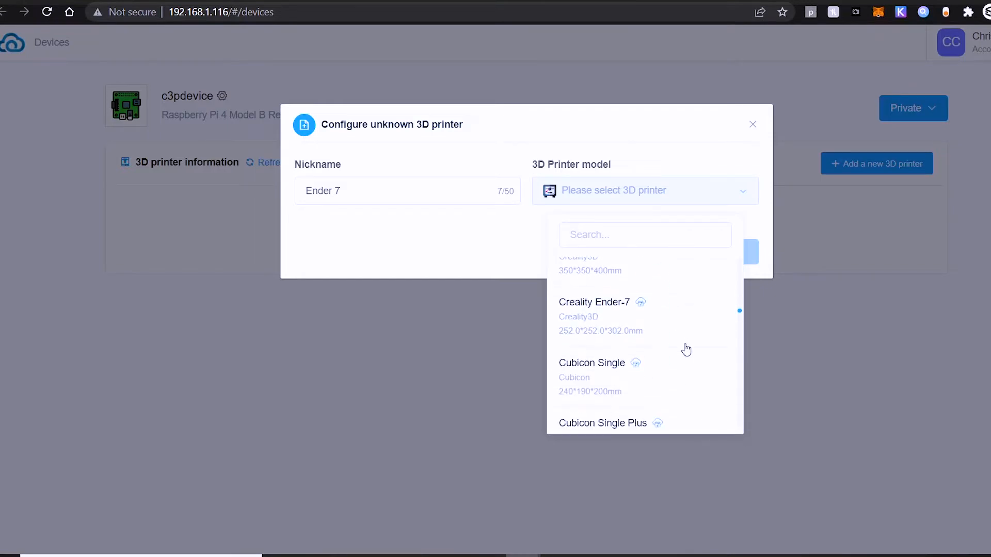
pyautogui.click(616, 323)
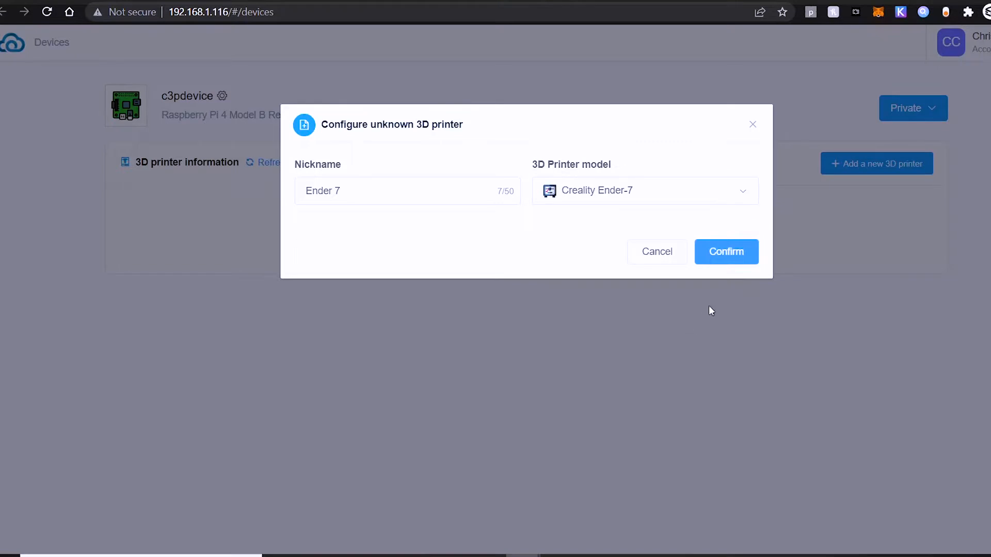
pyautogui.click(727, 256)
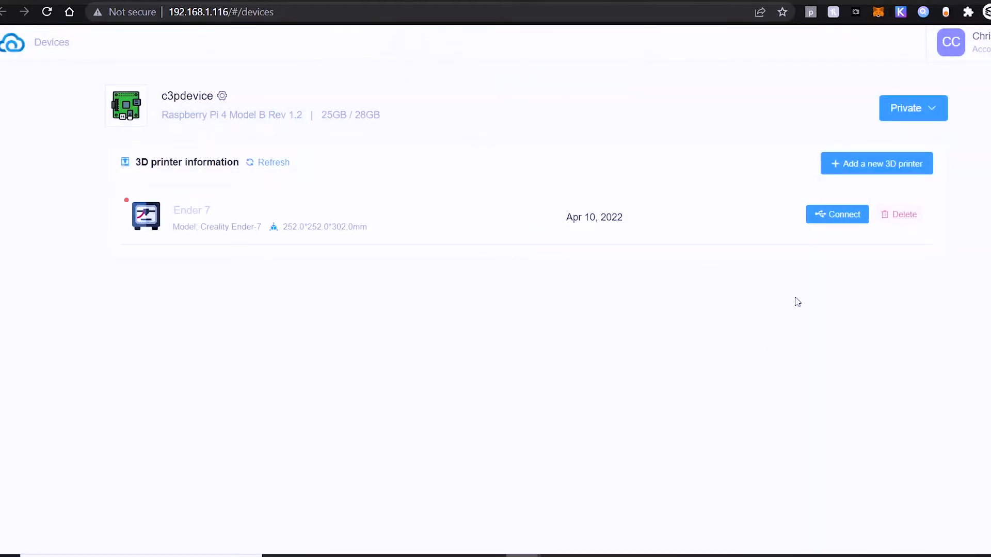
# Step: Connect the Ender 7 through comport ttyUSB0 at the recommended baudrate of 115200 bps, refreshing the comport list first
pyautogui.click(837, 221)
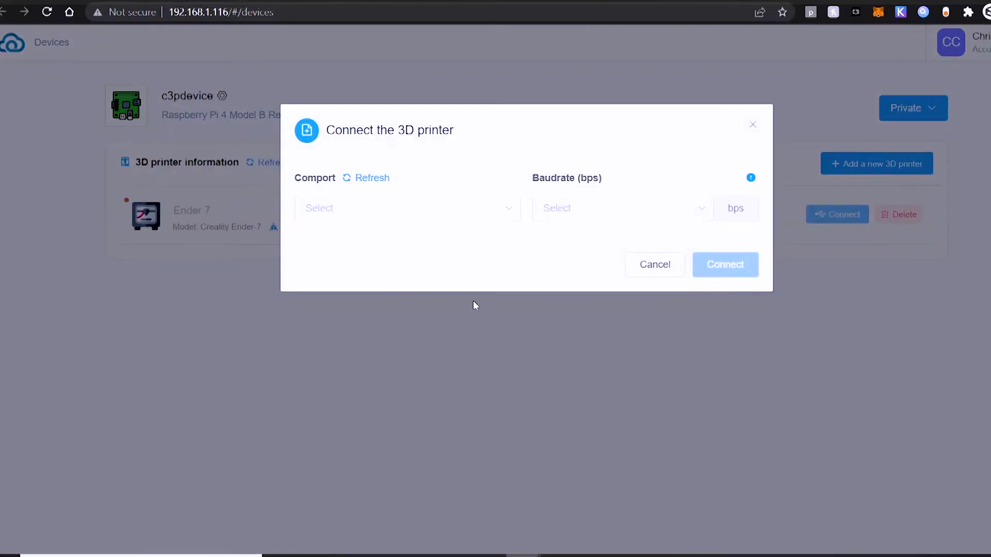
pyautogui.click(505, 212)
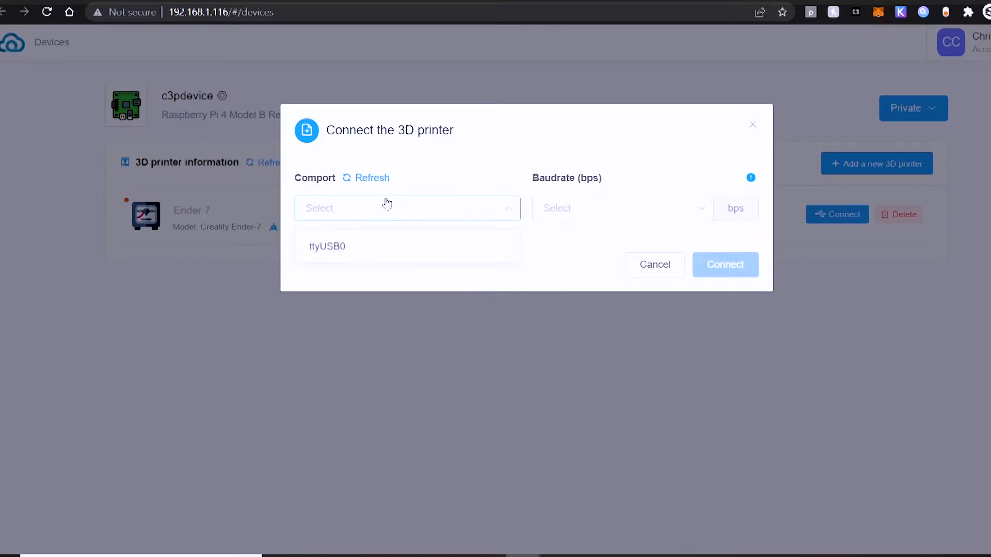
pyautogui.click(380, 181)
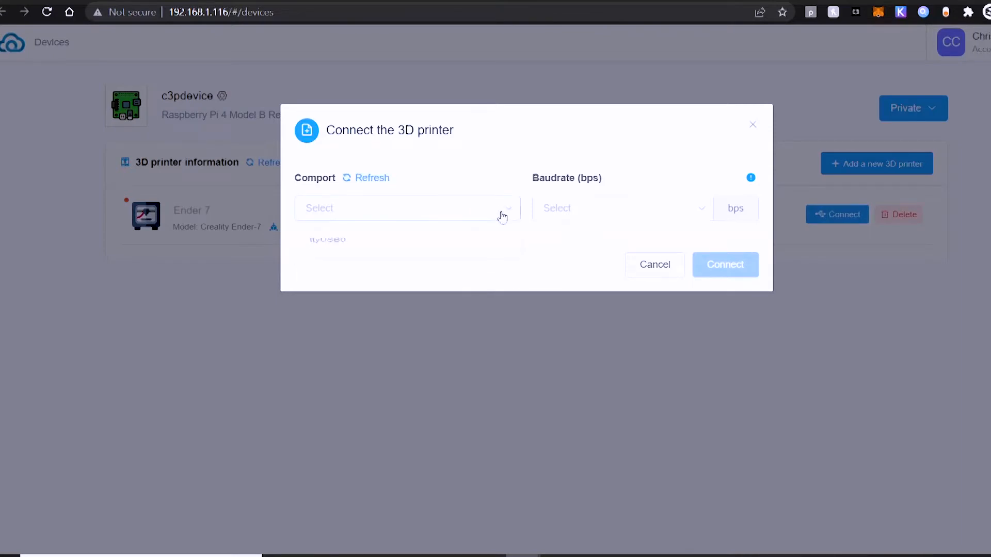
pyautogui.click(401, 240)
pyautogui.click(658, 225)
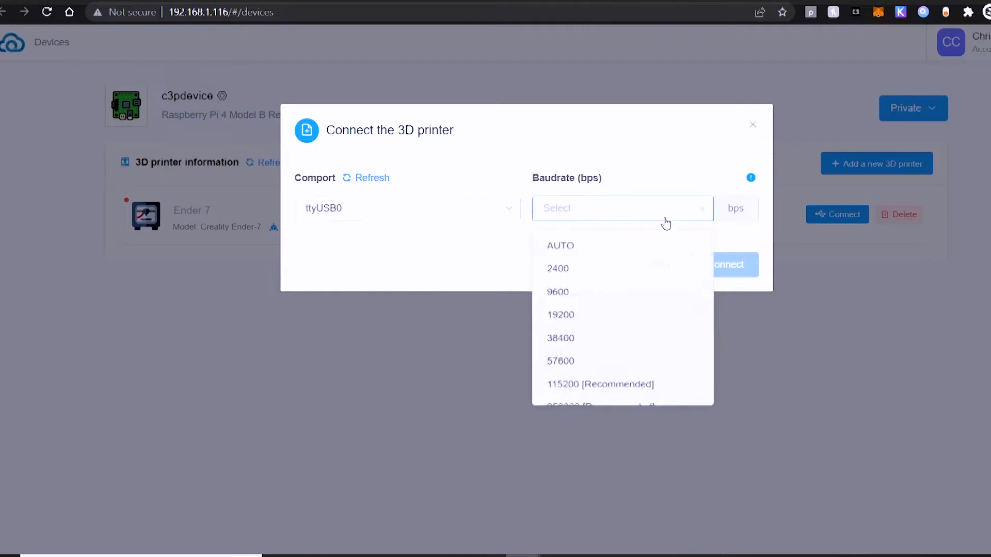
pyautogui.click(593, 247)
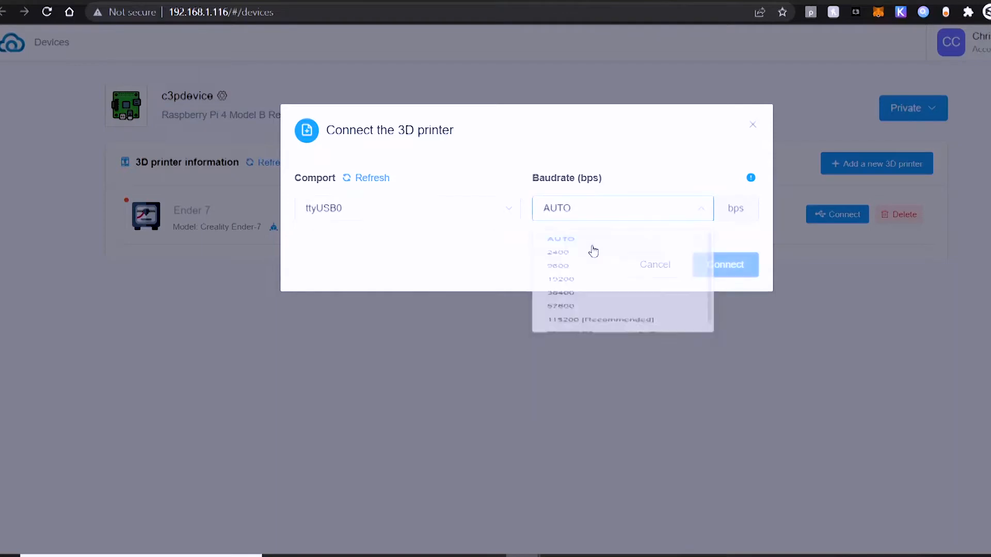
pyautogui.click(683, 222)
pyautogui.click(589, 392)
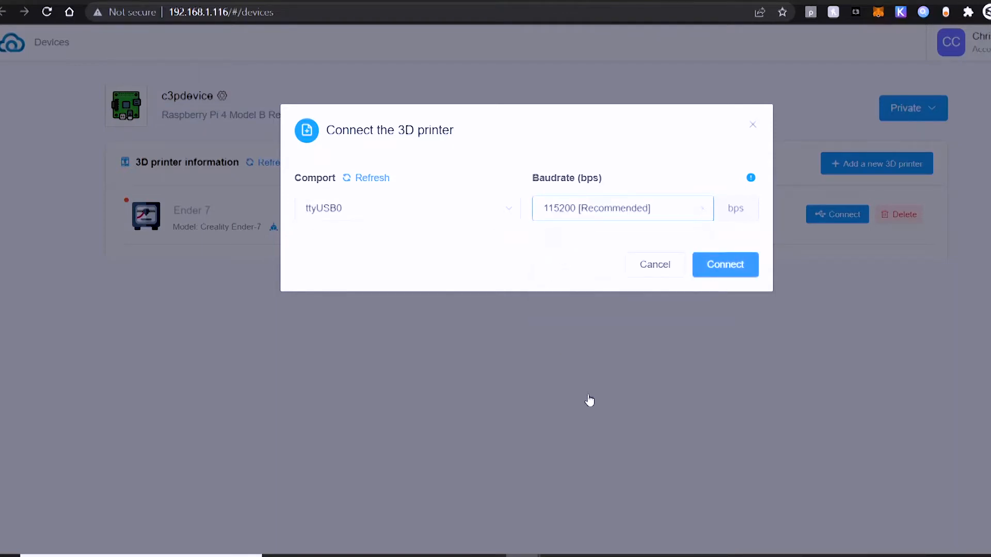
pyautogui.click(717, 267)
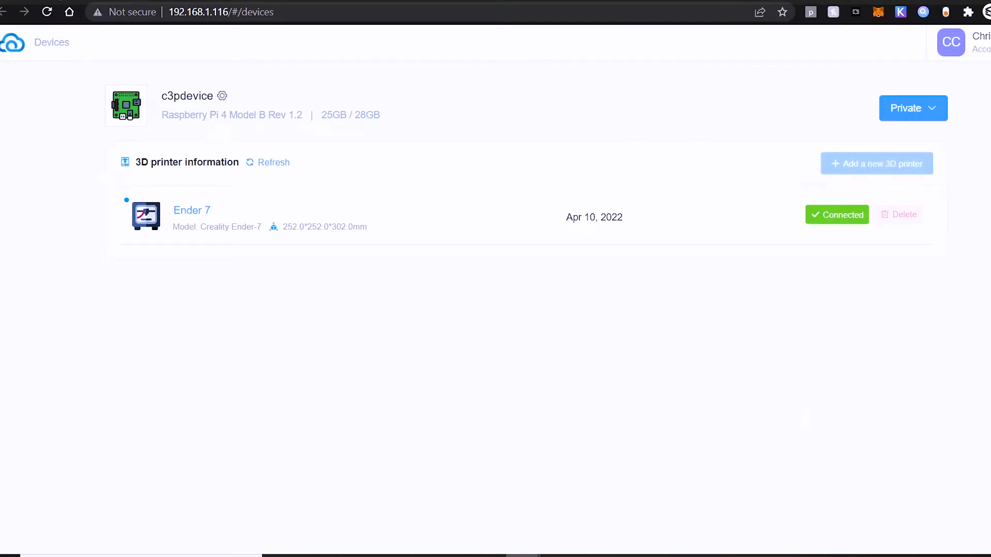
# Step: Return to the Cloud 3D Print Dashboard, check the Ender 7's connection status and open the printer in RPi Monitor
pyautogui.click(11, 1)
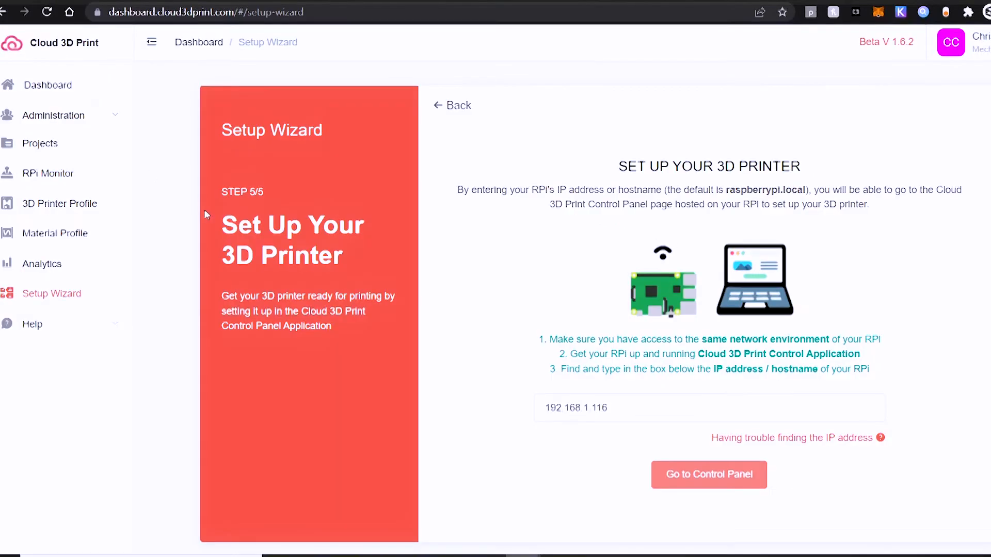
pyautogui.scroll(-1, 768, 384)
pyautogui.scroll(1, 767, 385)
pyautogui.moveTo(225, 192); pyautogui.dragTo(275, 186)
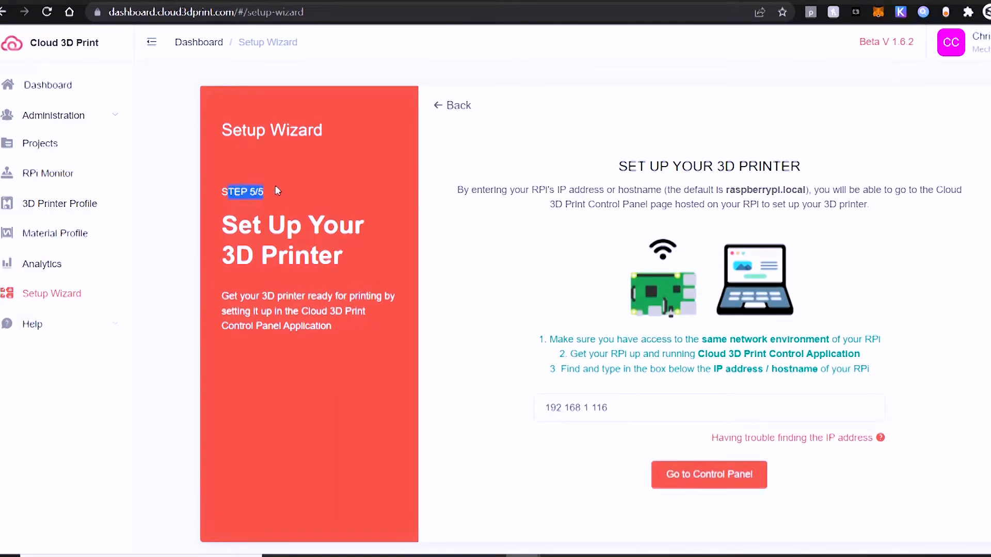
pyautogui.click(41, 87)
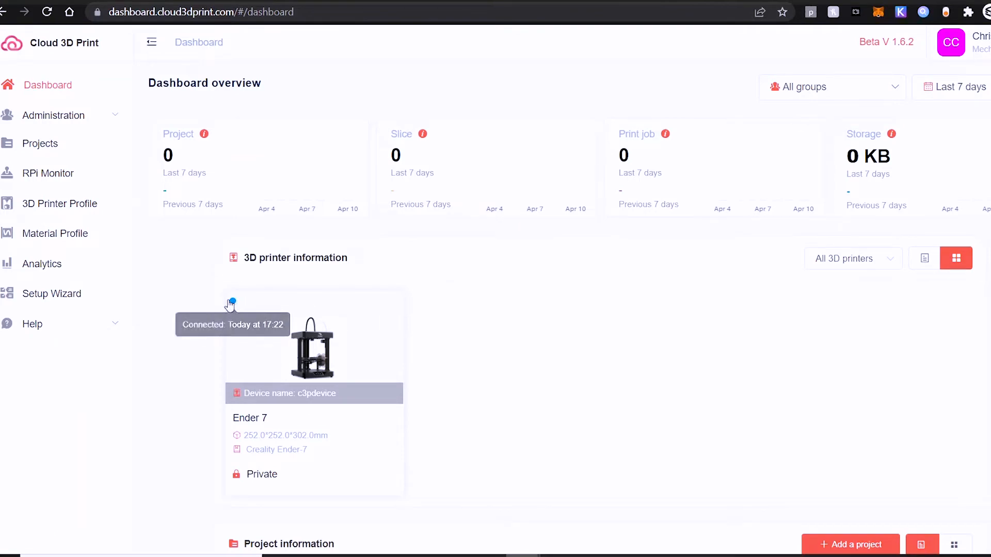
pyautogui.click(315, 339)
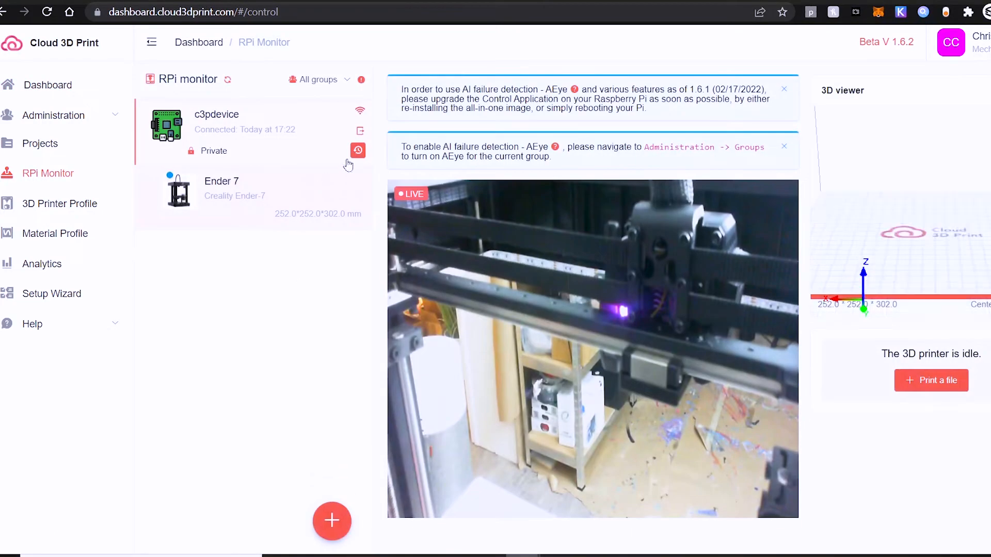
# Step: Reopen the Control Panel for c3pdevice at 192.168.1.116, disconnect the Ender 7 and delete it
pyautogui.click(359, 132)
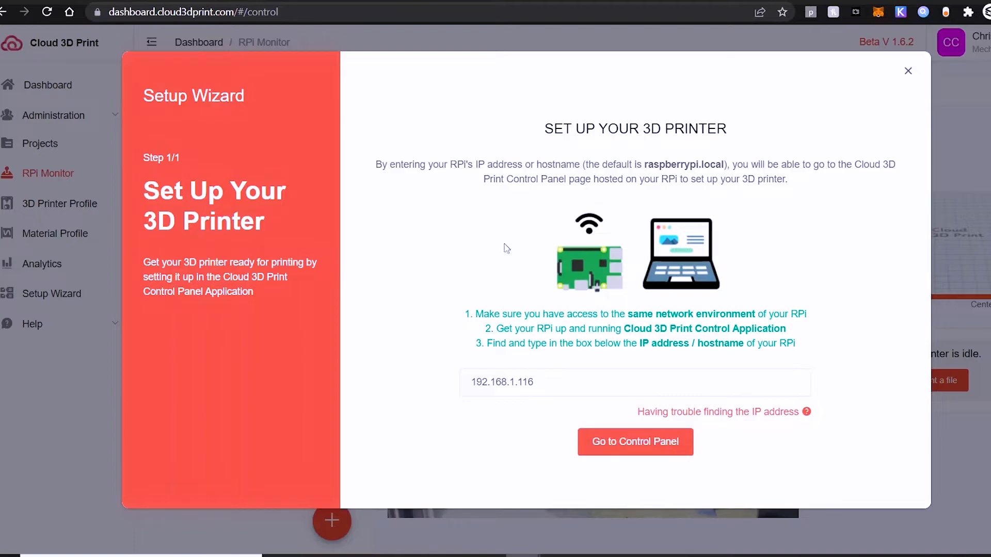
pyautogui.click(614, 443)
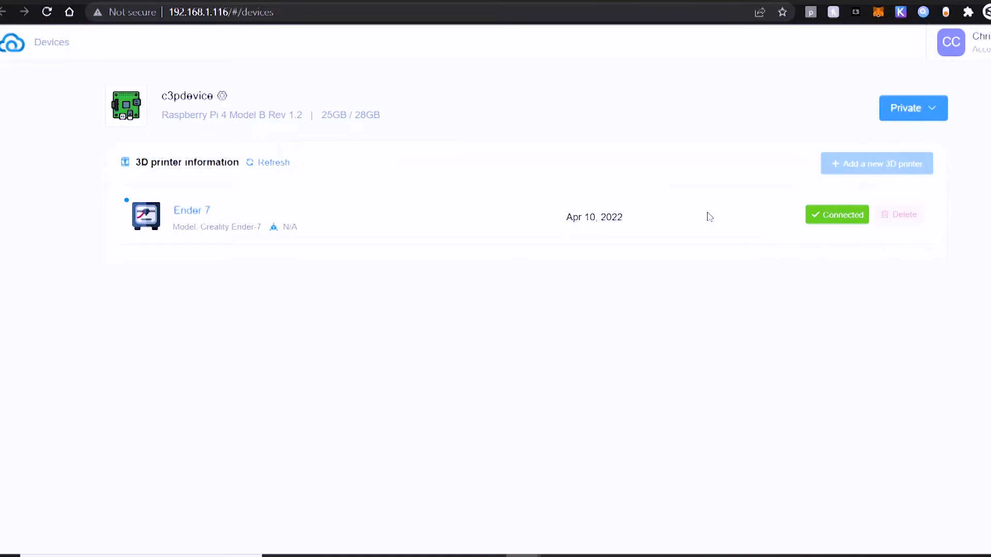
pyautogui.click(844, 219)
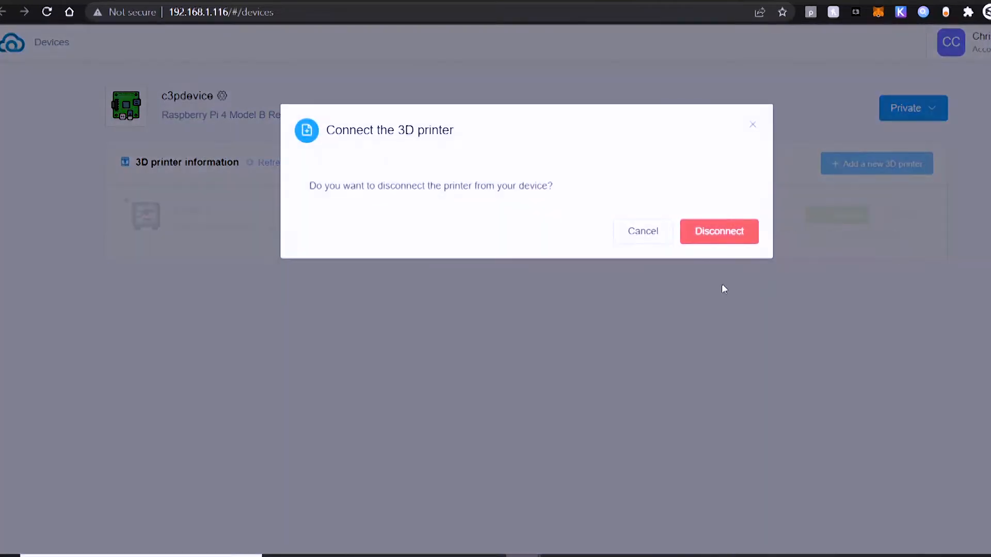
pyautogui.click(718, 231)
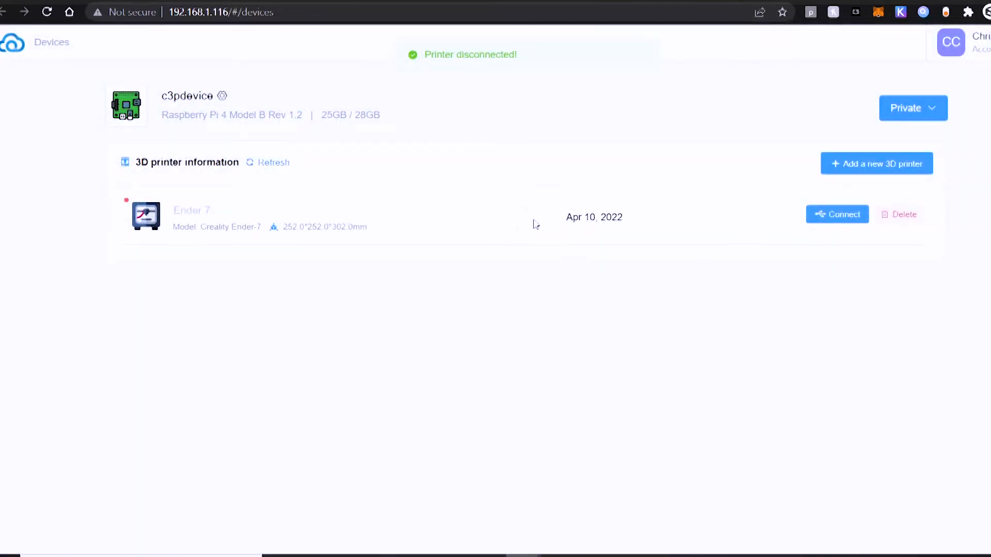
pyautogui.click(888, 218)
pyautogui.click(640, 318)
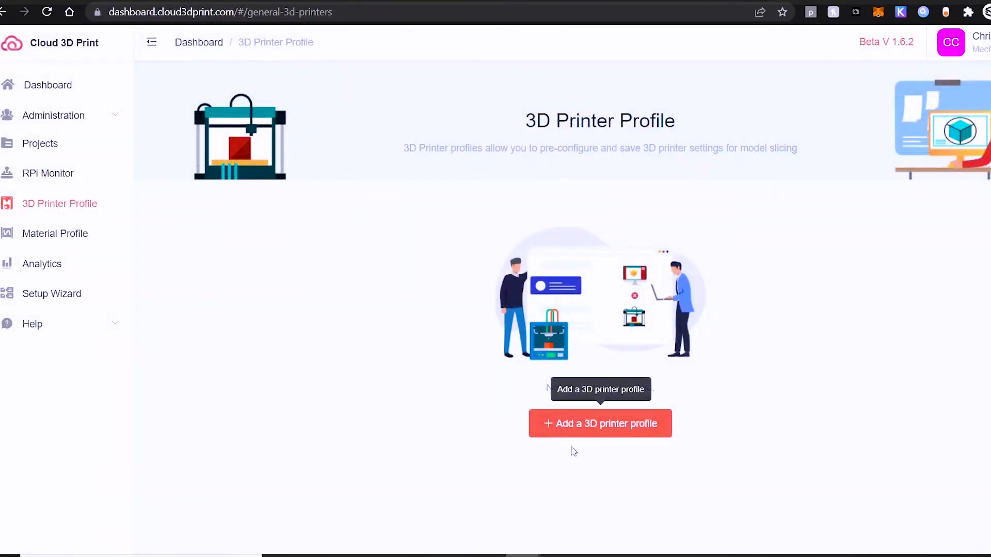
# Step: Start a new 3D printer profile in the Private group with Creality3D as the printer brand
pyautogui.click(568, 428)
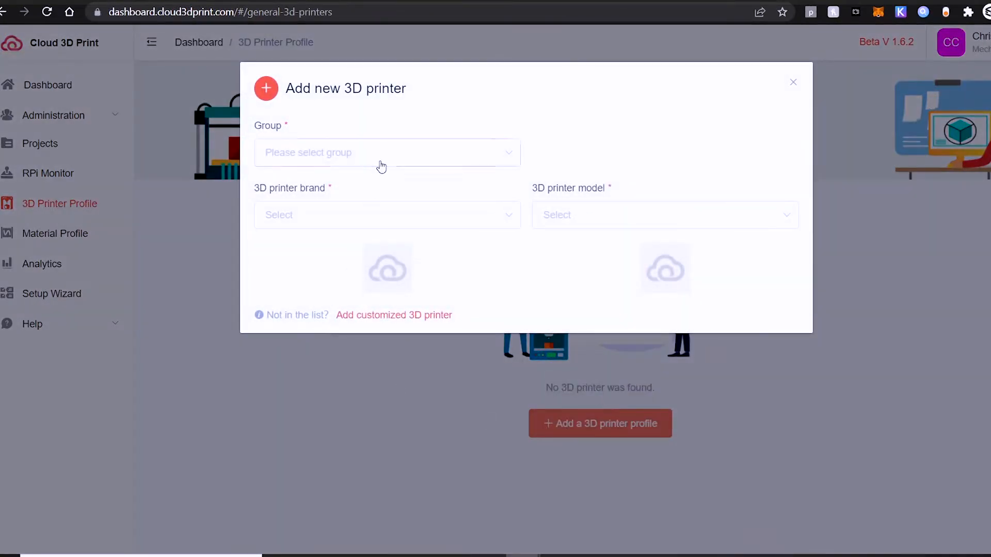
pyautogui.click(380, 162)
pyautogui.click(367, 191)
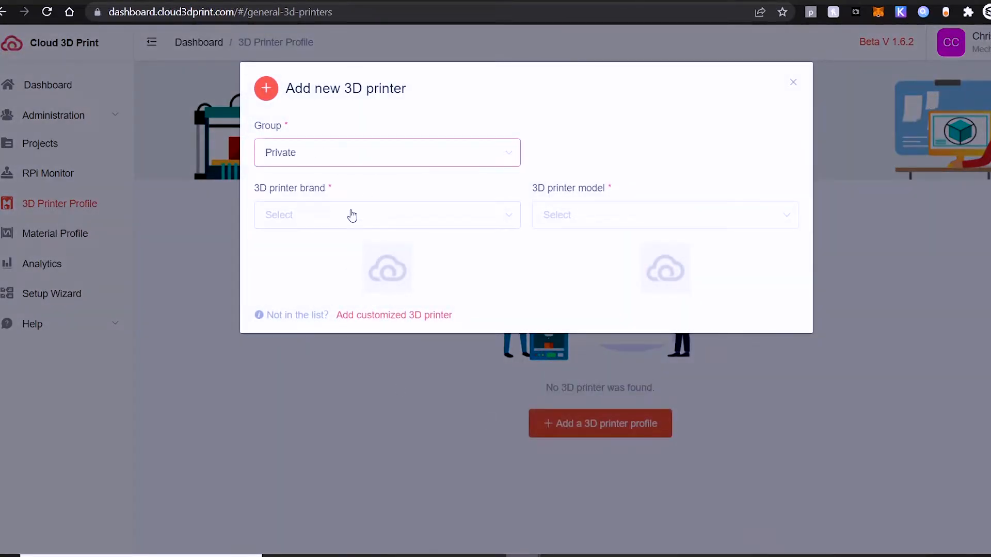
pyautogui.click(351, 215)
pyautogui.scroll(-5, 336, 284)
pyautogui.scroll(3, 339, 297)
pyautogui.click(327, 265)
# Step: Choose Creality Ender-7 as the new profile's 3D printer model
pyautogui.click(581, 223)
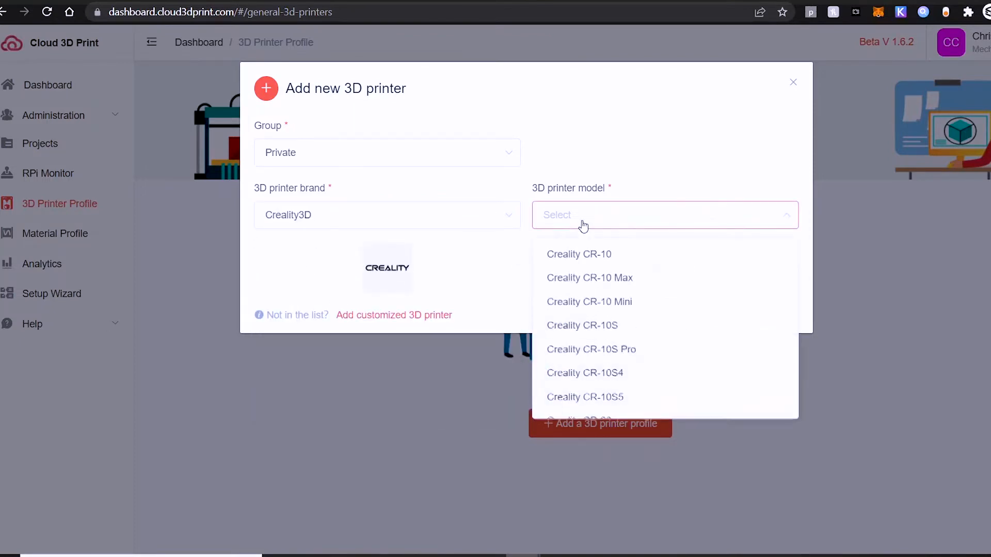
pyautogui.scroll(-3, 625, 328)
pyautogui.scroll(-3, 626, 333)
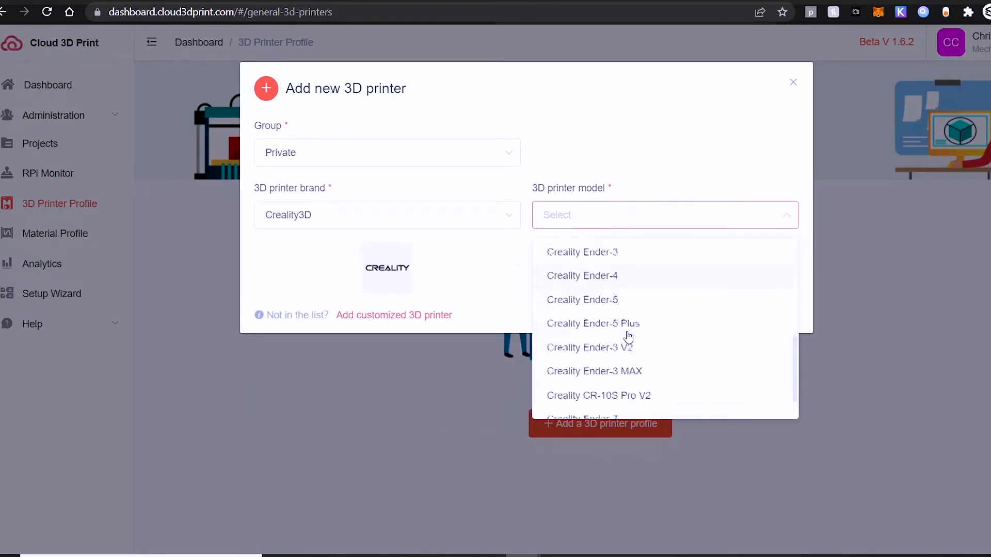
pyautogui.click(616, 402)
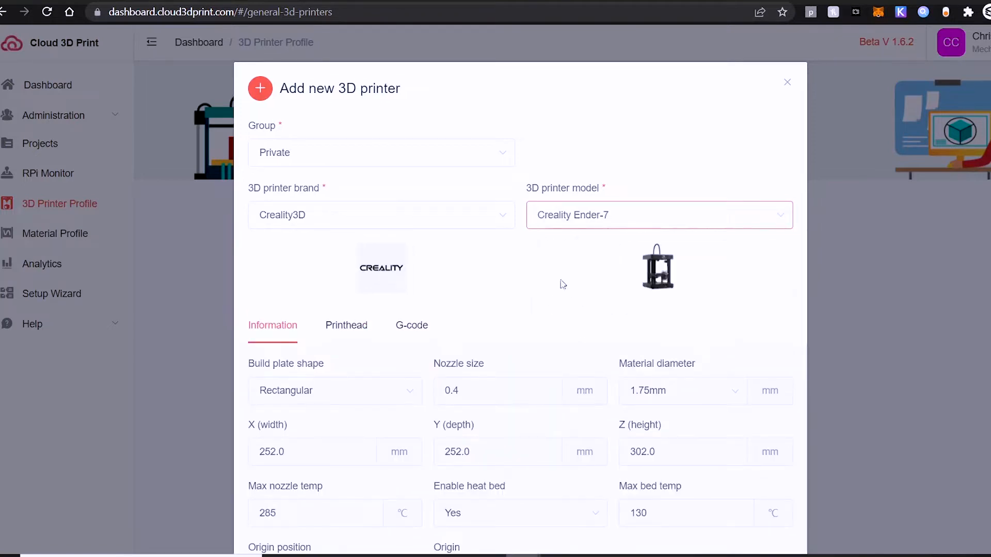
# Step: Review the Ender-7 profile's Information, Printhead and G-code settings
pyautogui.scroll(-2, 707, 376)
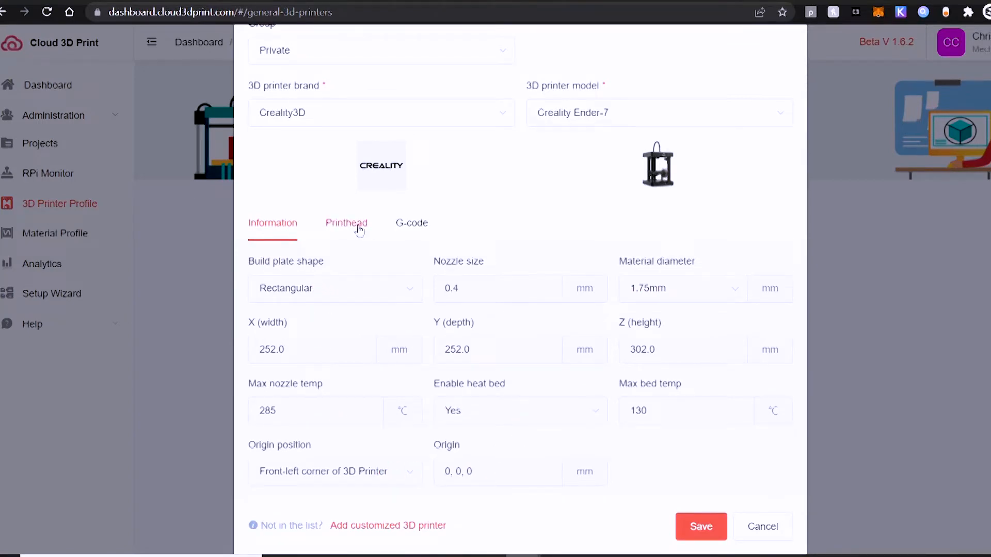
pyautogui.click(367, 230)
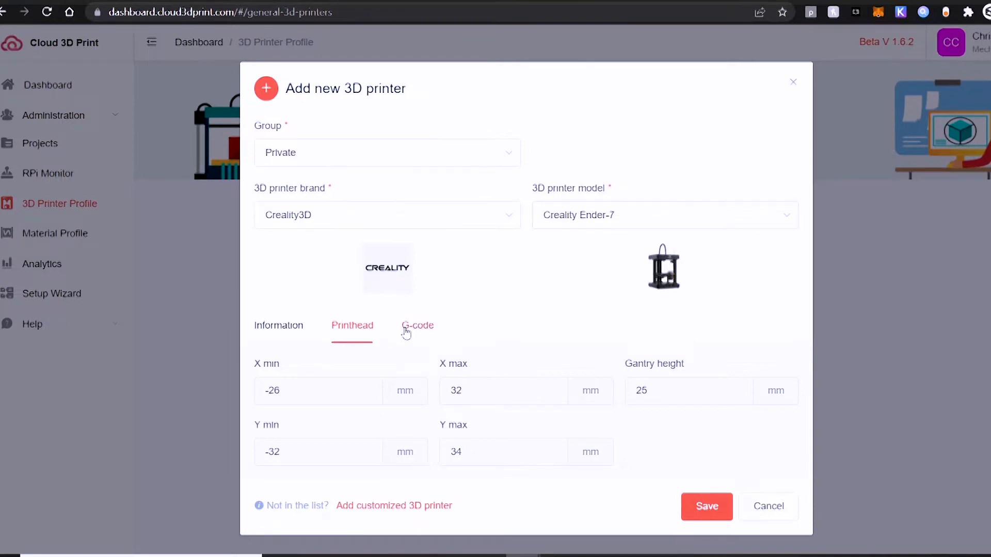
pyautogui.click(405, 330)
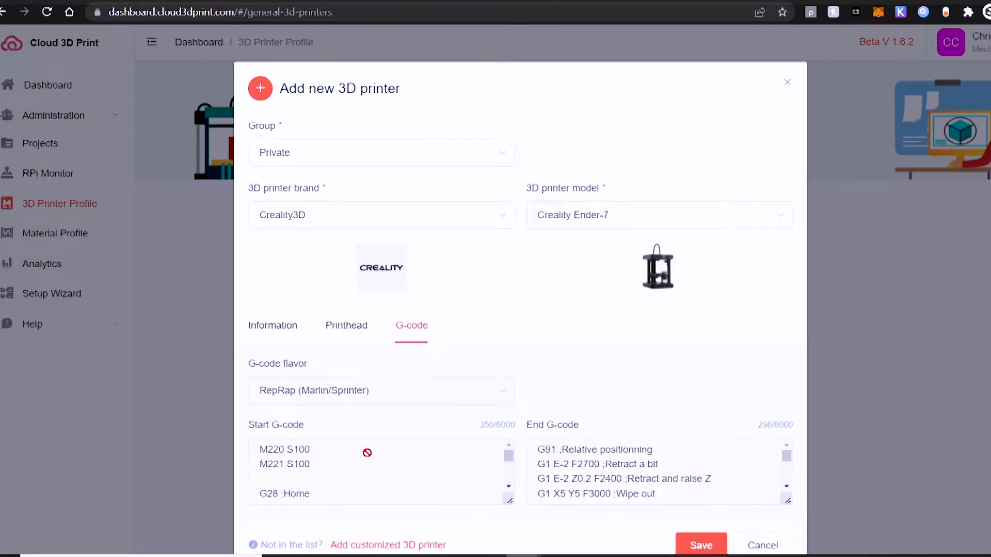
pyautogui.scroll(-1, 547, 355)
# Step: Copy the profile's whole Start G-code into a blank Notepad document to read it, and inspect the End G-code
pyautogui.doubleClick(415, 444)
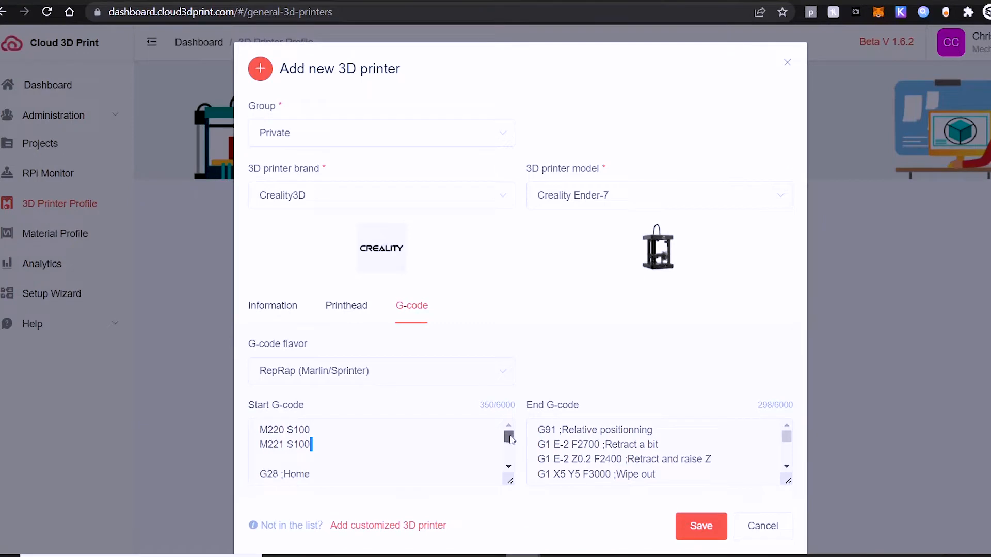
pyautogui.moveTo(509, 440); pyautogui.dragTo(509, 460)
pyautogui.doubleClick(398, 462)
pyautogui.moveTo(403, 470); pyautogui.dragTo(241, 414)
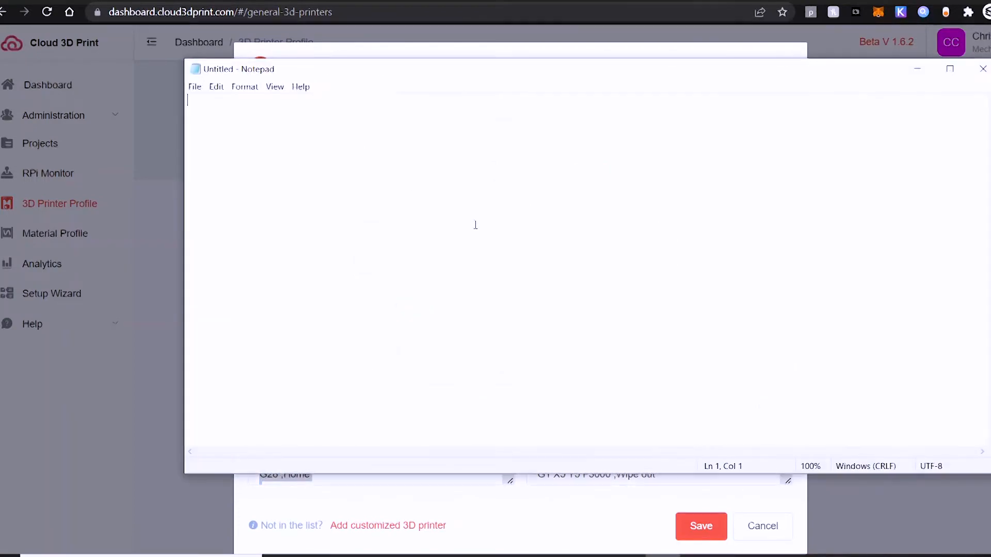
pyautogui.write('M220 S100 M221 S100  G28 ;Home  G92 E0 ;Reset Extruder G1 Z2.0 F3000 ;Move Z Axis up G1 X10.1 Y20 Z0.28 F5000.0 ;Move to start position G1 X10.1 Y200.0 Z0.28 F1500.0 E15 ;Draw the first line G1 X10.4 Y200.0 Z0.28 F5000.0 ;Move to side a little G1 X10.4 Y20 Z0.28 F1500.0 E30 ;Draw the second line G92 E0 ;Reset Extruder G1 Z2.0 F3000 ;Move Z Axis up')
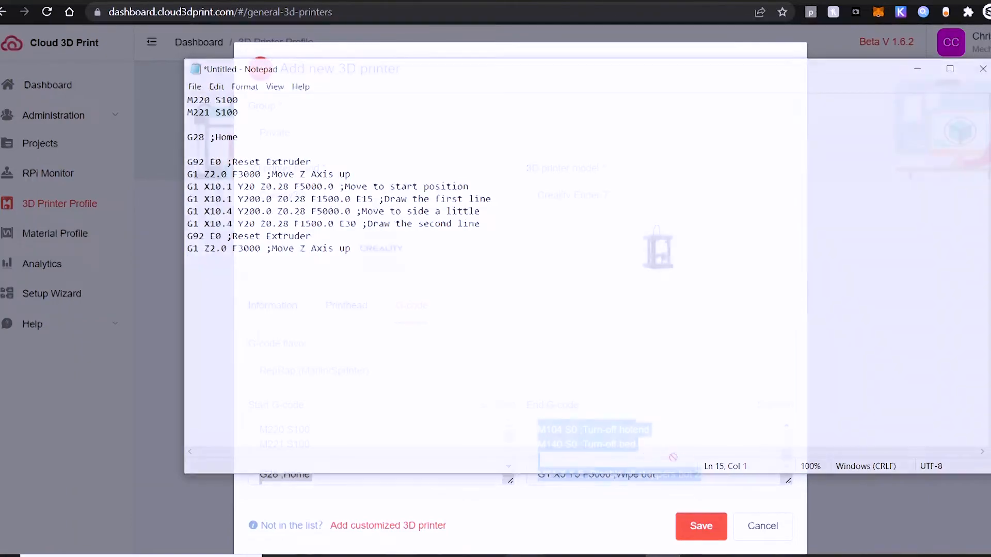
pyautogui.click(636, 443)
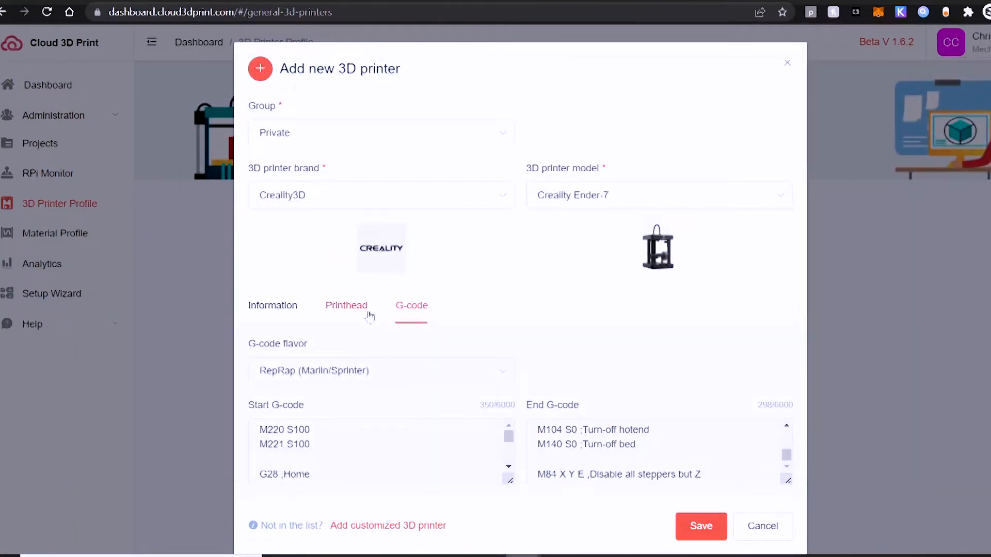
# Step: Return to the Ender-7 profile's Information settings and switch to adding a customized 3D printer
pyautogui.click(290, 312)
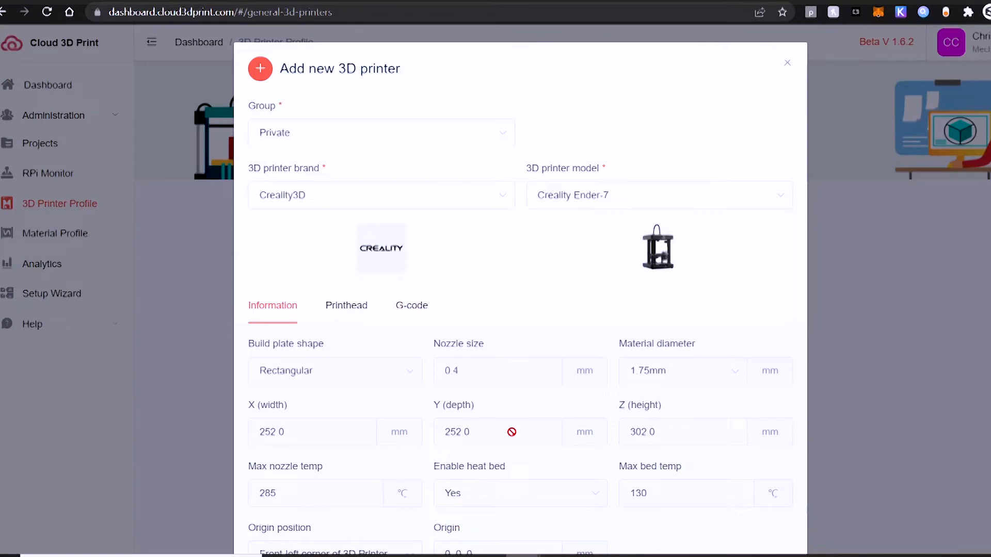
pyautogui.scroll(-3, 505, 459)
pyautogui.click(389, 524)
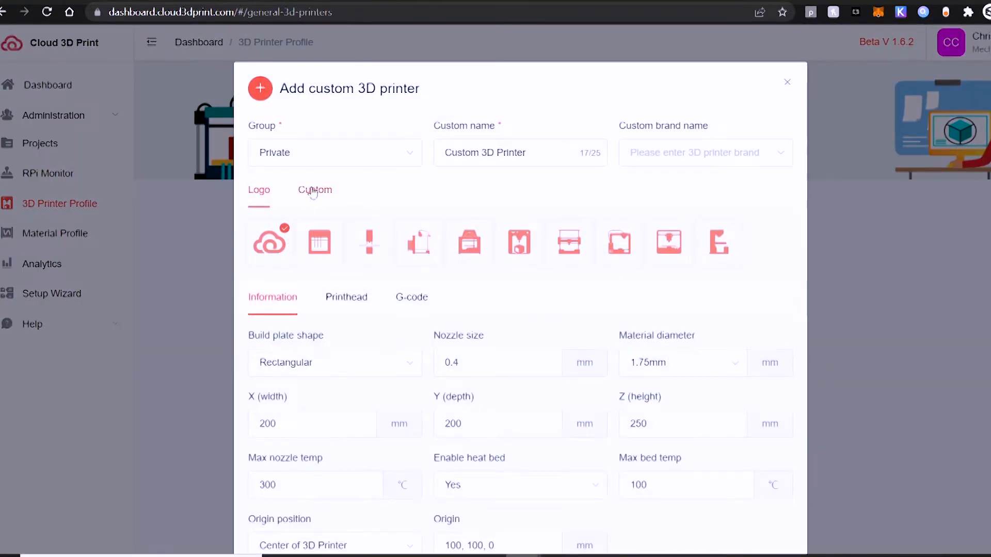
# Step: Upload the black cube-shaped image as the custom 3D printer's logo and accept its crop
pyautogui.click(316, 190)
pyautogui.click(274, 247)
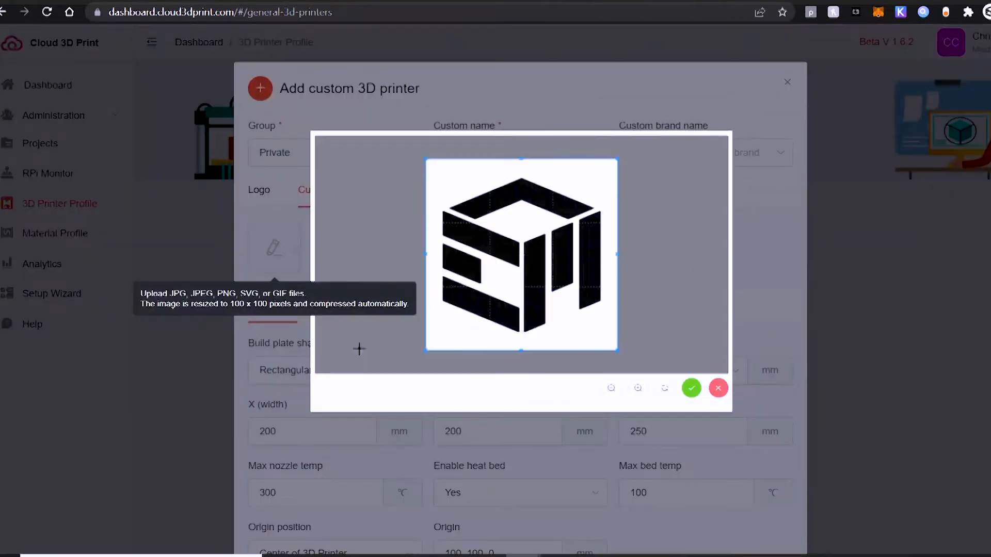
pyautogui.click(692, 388)
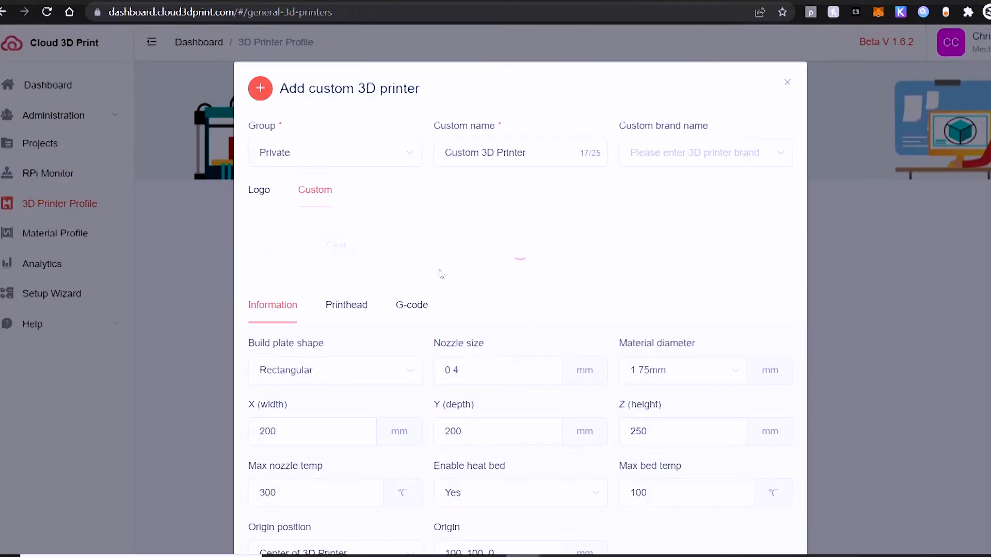
# Step: Name the custom printer Dragon Rising and choose Creality3D as its brand
pyautogui.moveTo(527, 155); pyautogui.dragTo(324, 159)
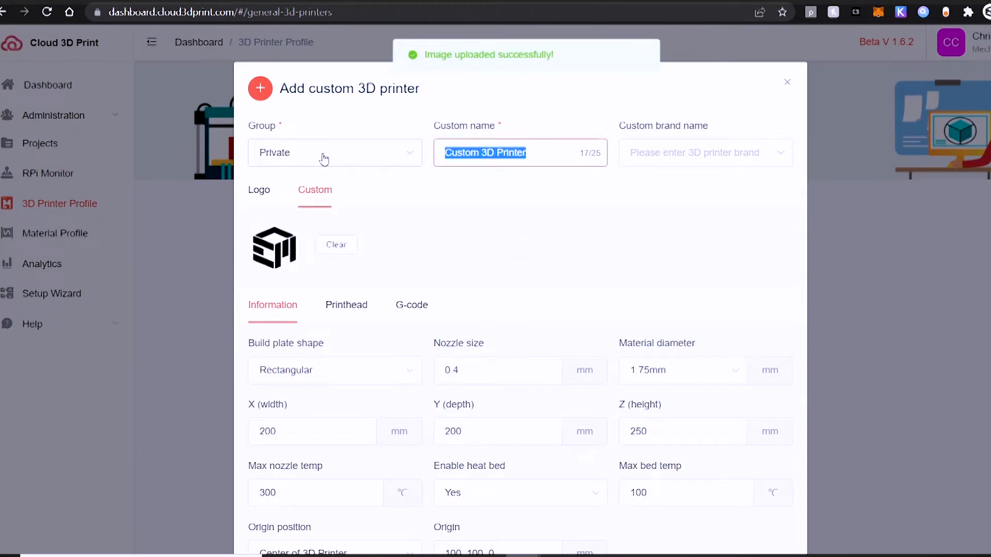
pyautogui.write('Dragon')
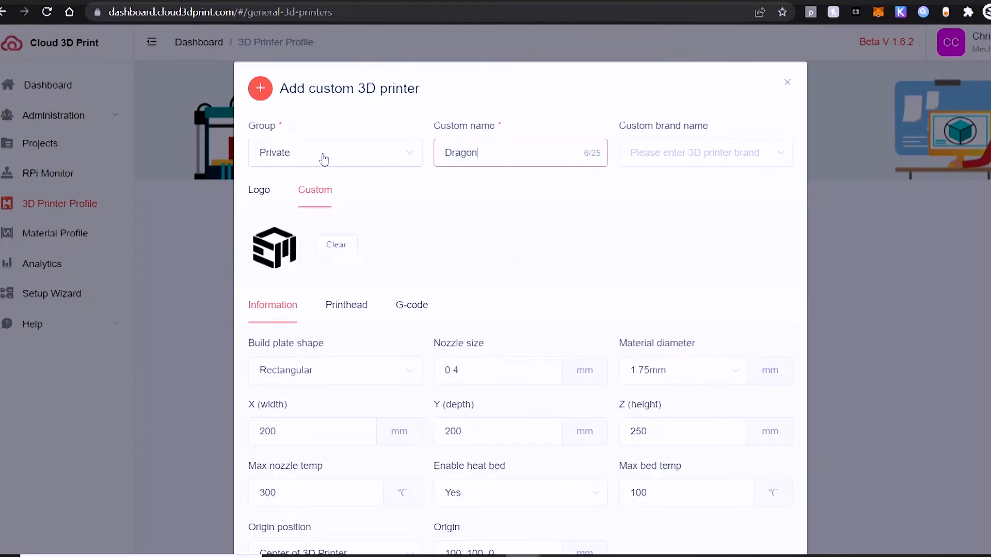
pyautogui.click(712, 155)
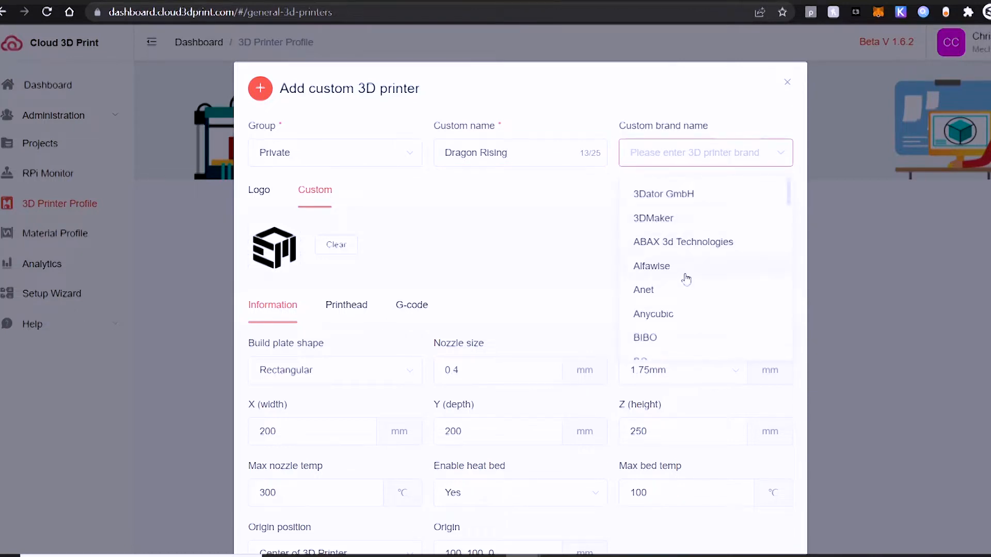
pyautogui.scroll(-3, 687, 276)
pyautogui.click(687, 276)
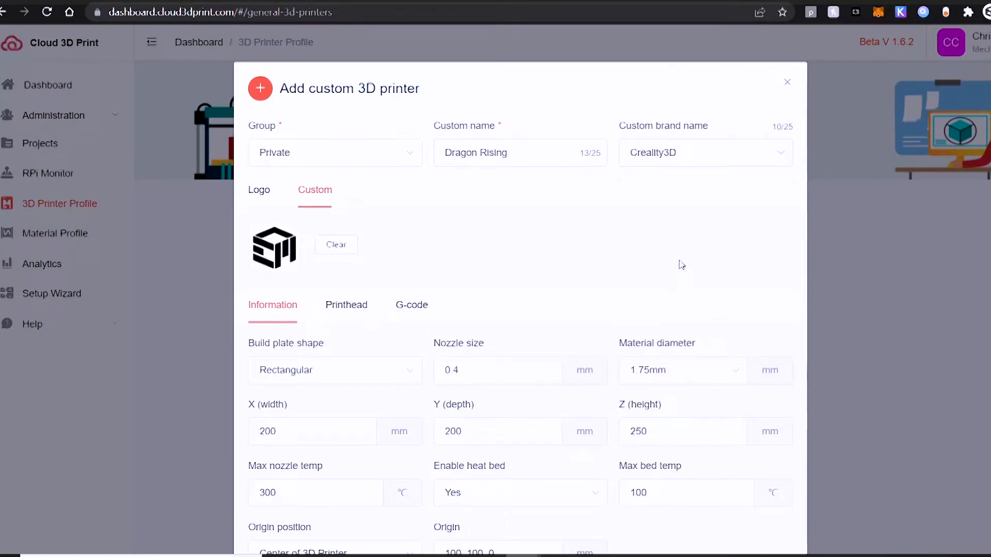
# Step: Set the printer's build dimensions to 250 mm width, 250 mm depth and 295 mm height
pyautogui.scroll(-2, 335, 400)
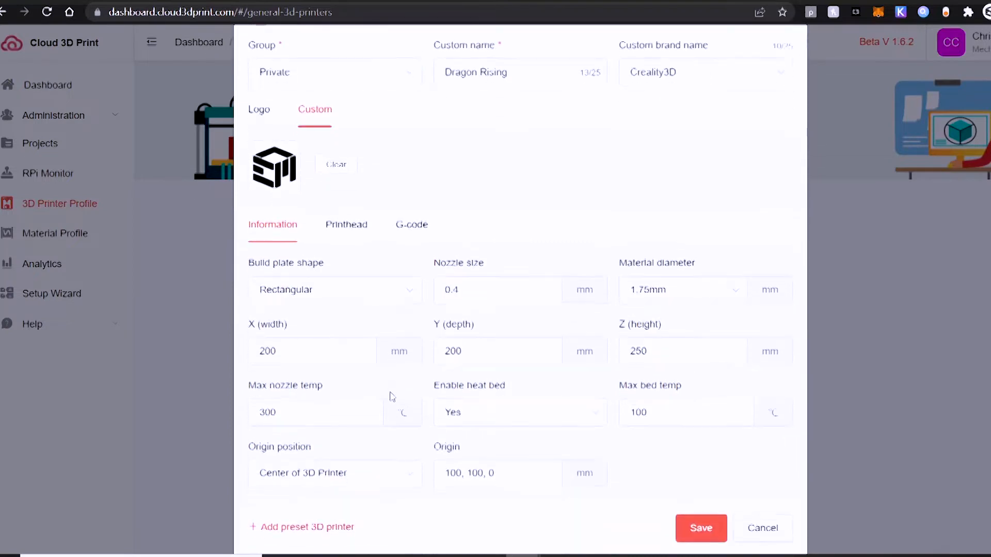
pyautogui.click(330, 355)
pyautogui.press('BackSpace')
pyautogui.press('BackSpace')
pyautogui.press('BackSpace')
pyautogui.write('50')
pyautogui.press('BackSpace')
pyautogui.press('BackSpace')
pyautogui.write('250')
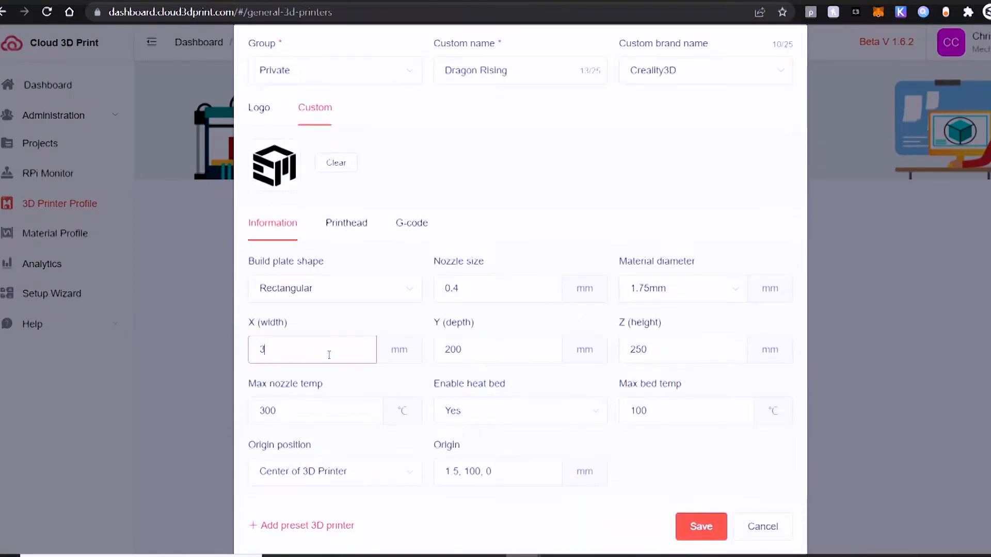
pyautogui.doubleClick(458, 351)
pyautogui.write('250')
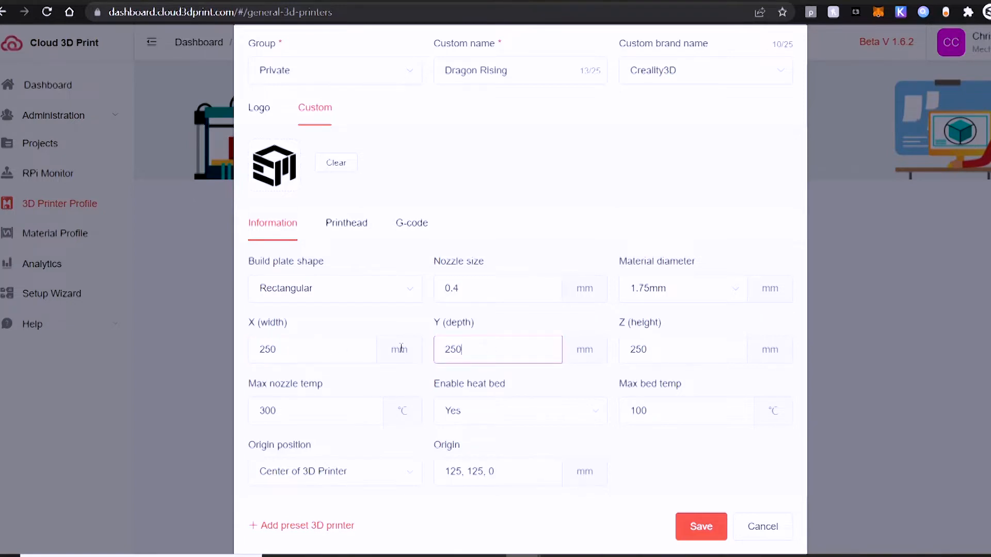
pyautogui.click(681, 353)
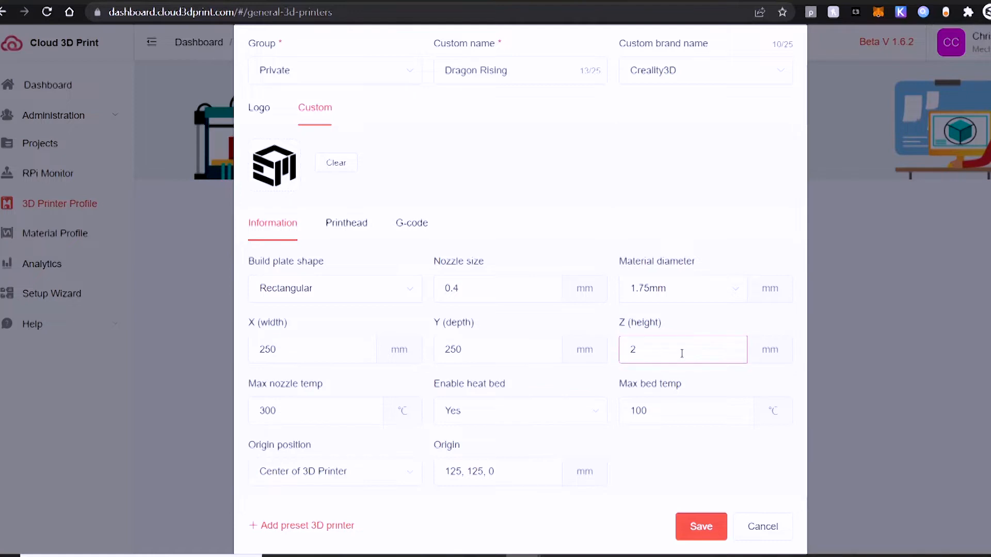
# Step: Set the max nozzle temperature to 285 °C, max bed temperature to 130 °C and origin to the front-left corner
pyautogui.click(344, 404)
pyautogui.write('285')
pyautogui.click(670, 409)
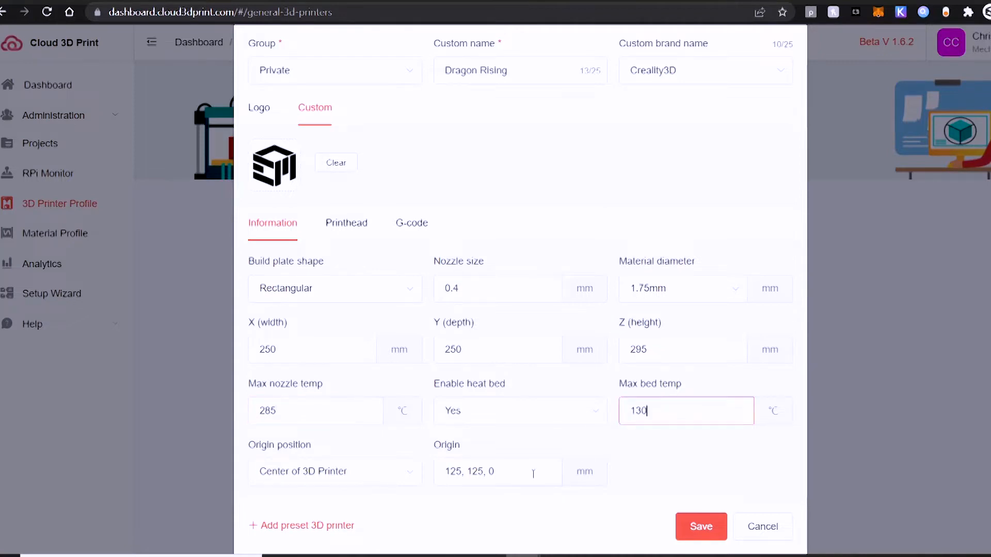
pyautogui.click(366, 471)
pyautogui.click(333, 436)
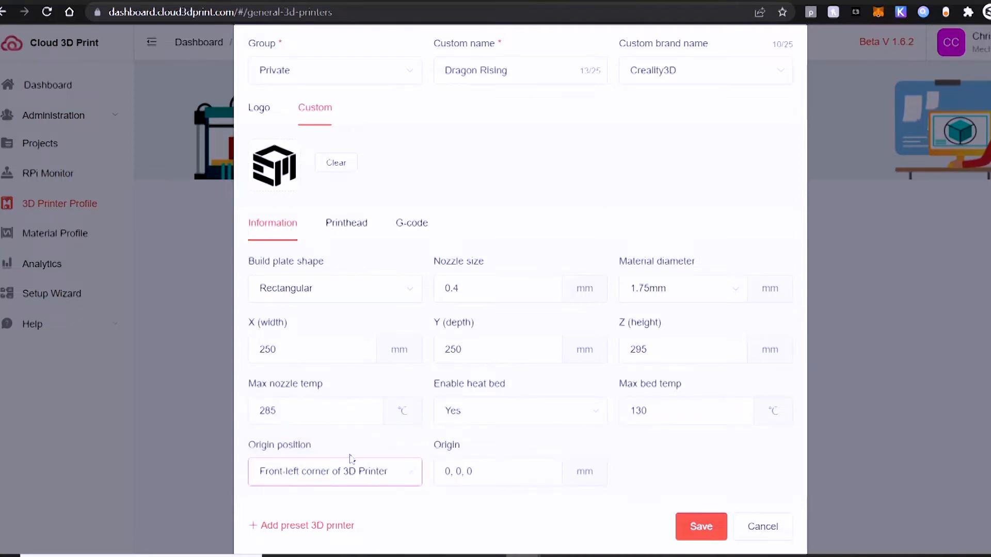
# Step: Set the printhead limits to -15 and 15 mm in both X and Y, with a 25 mm gantry height
pyautogui.click(358, 230)
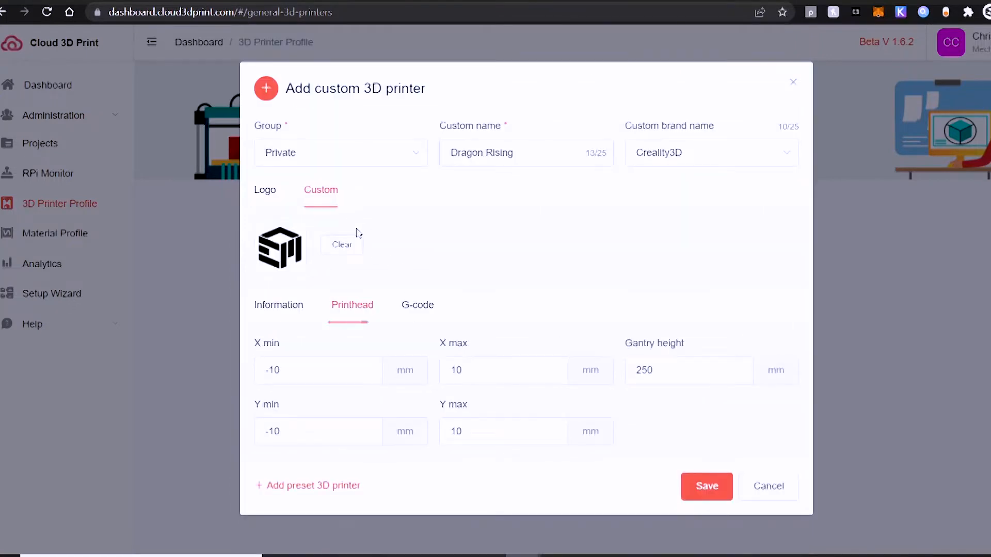
pyautogui.click(339, 363)
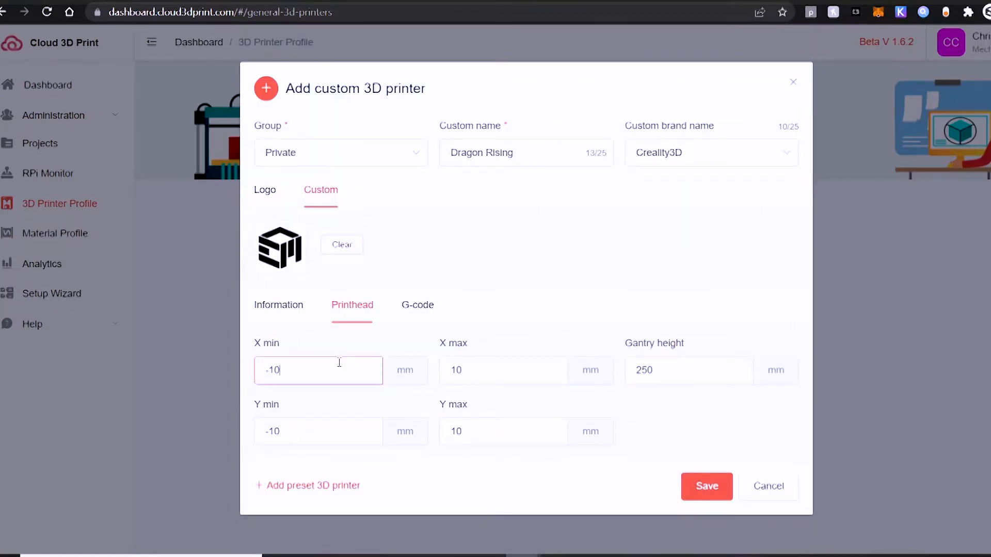
pyautogui.click(515, 367)
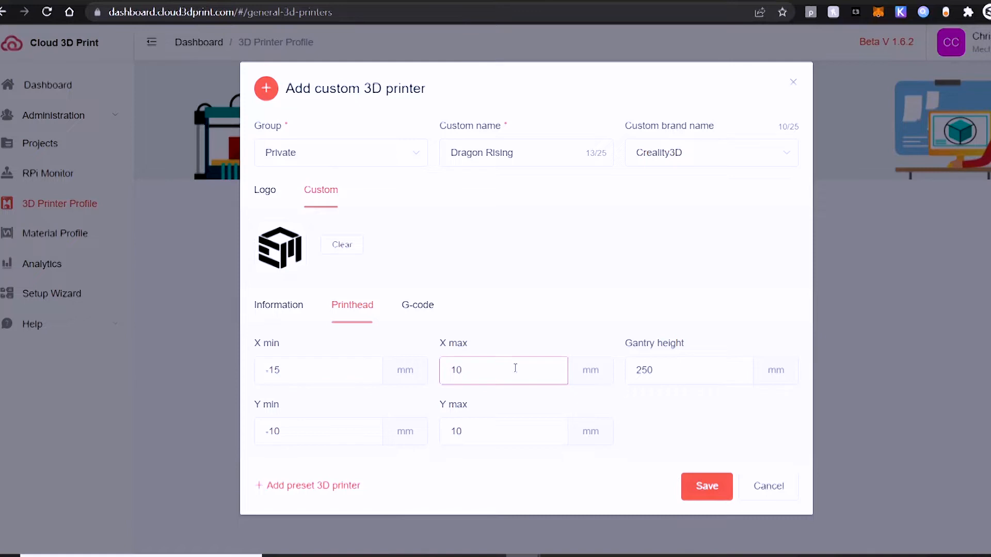
pyautogui.click(707, 379)
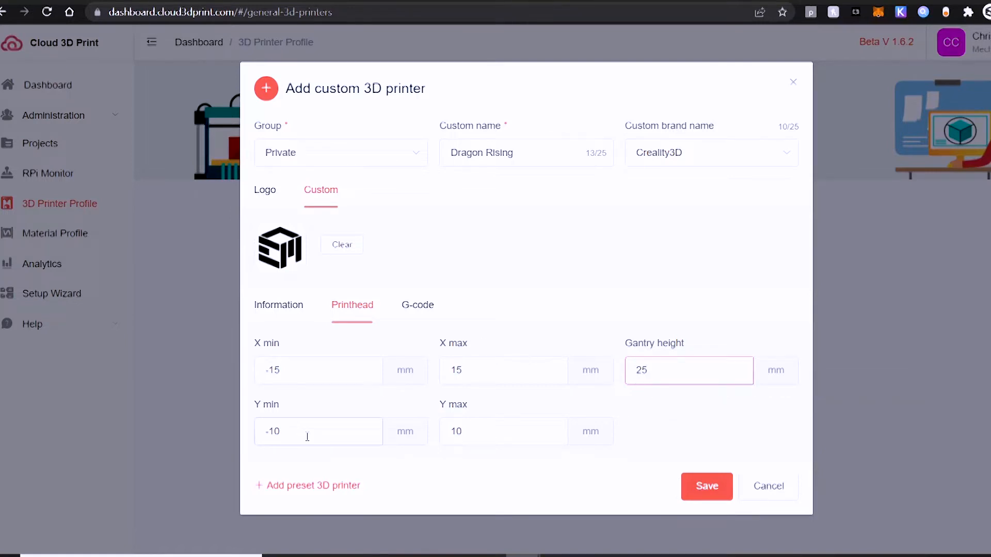
pyautogui.click(305, 433)
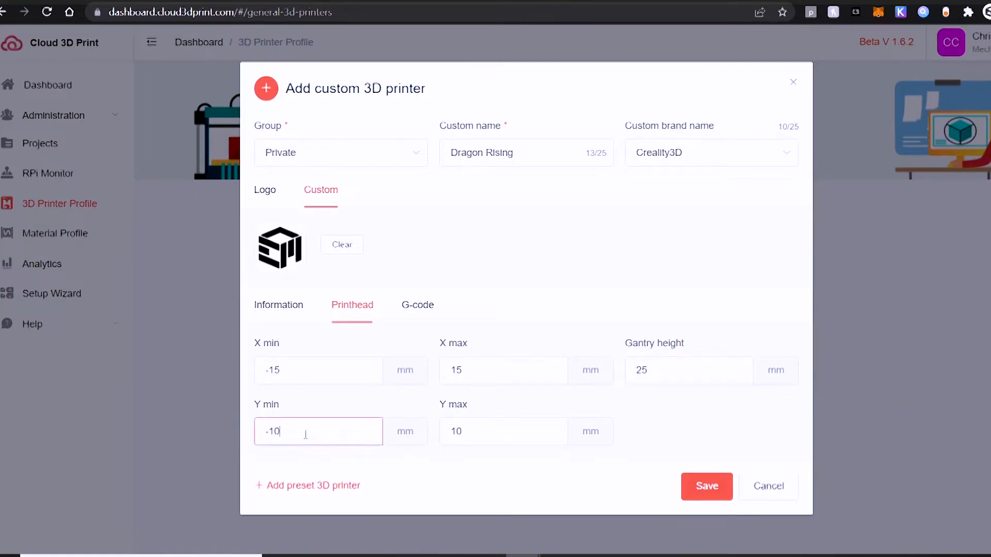
pyautogui.click(539, 433)
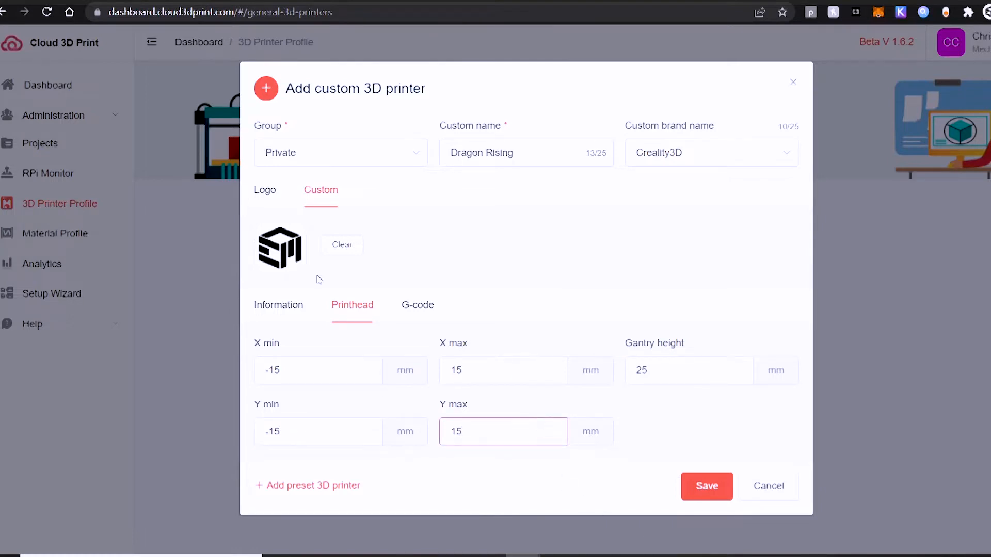
# Step: Change the custom printer's G-code flavor to RepRap (Marlin/Sprinter)
pyautogui.click(420, 305)
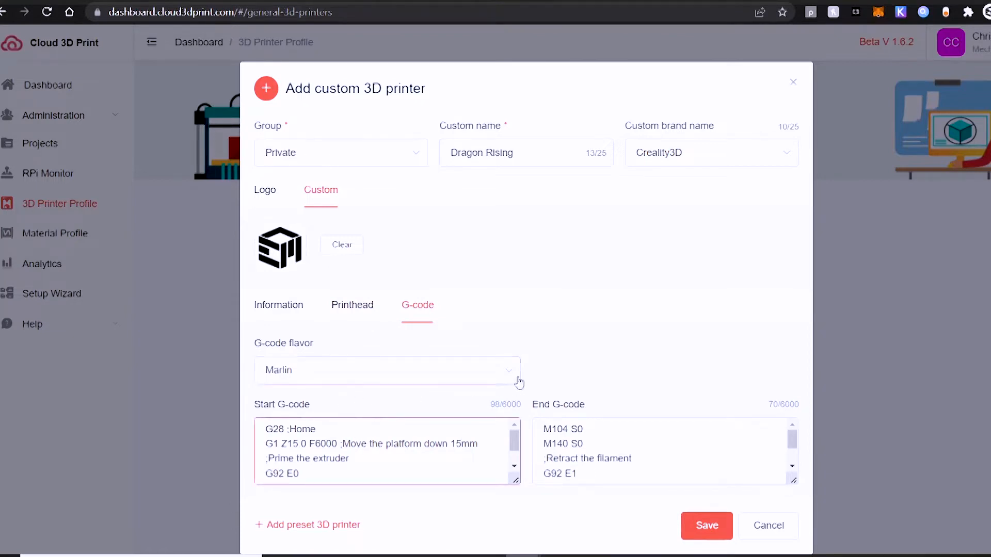
pyautogui.click(508, 377)
pyautogui.click(390, 258)
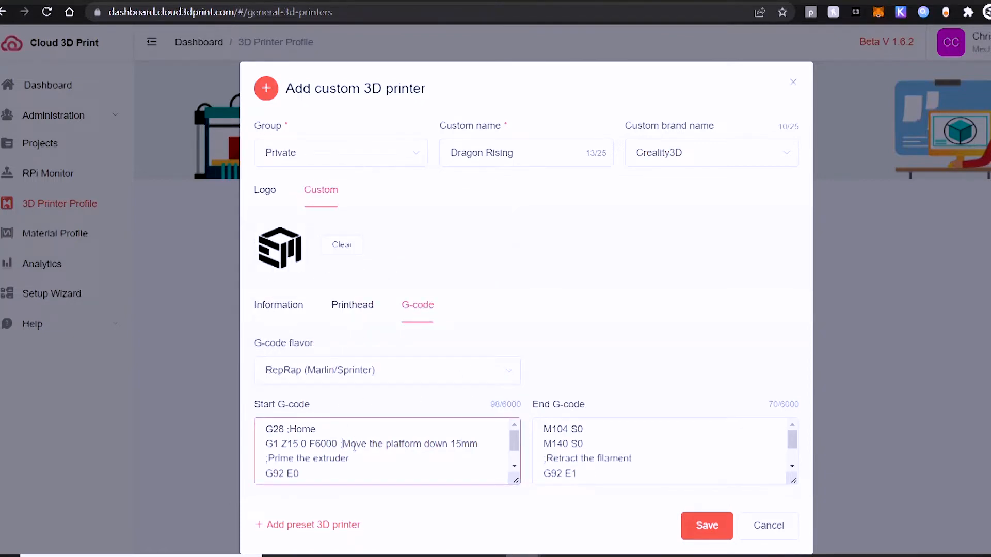
# Step: Replace the Start G-code with the Notepad block running from M221 S100 to the final Z axis move
pyautogui.hotkey('ctrl', 'a')
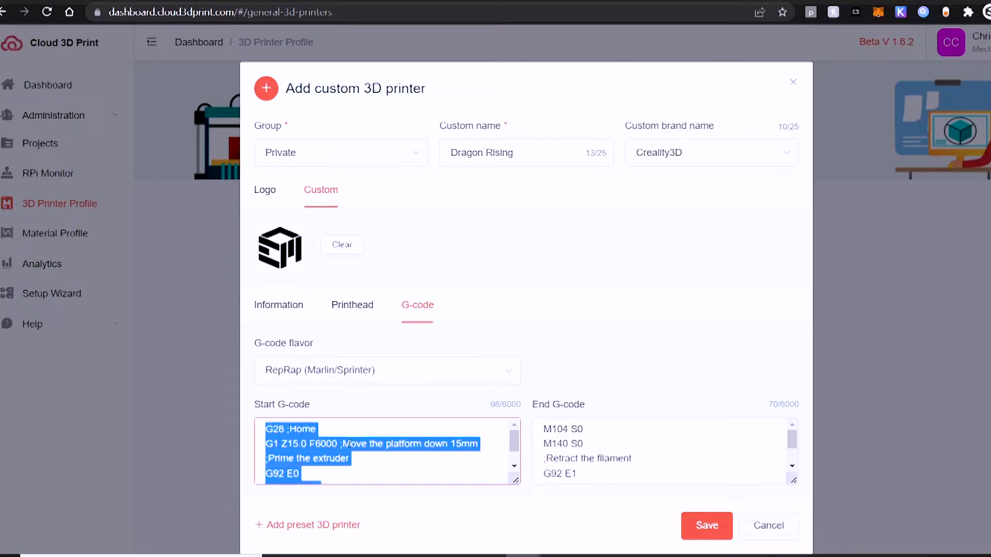
pyautogui.press('BackSpace')
pyautogui.hotkey('alt', 'Tab')
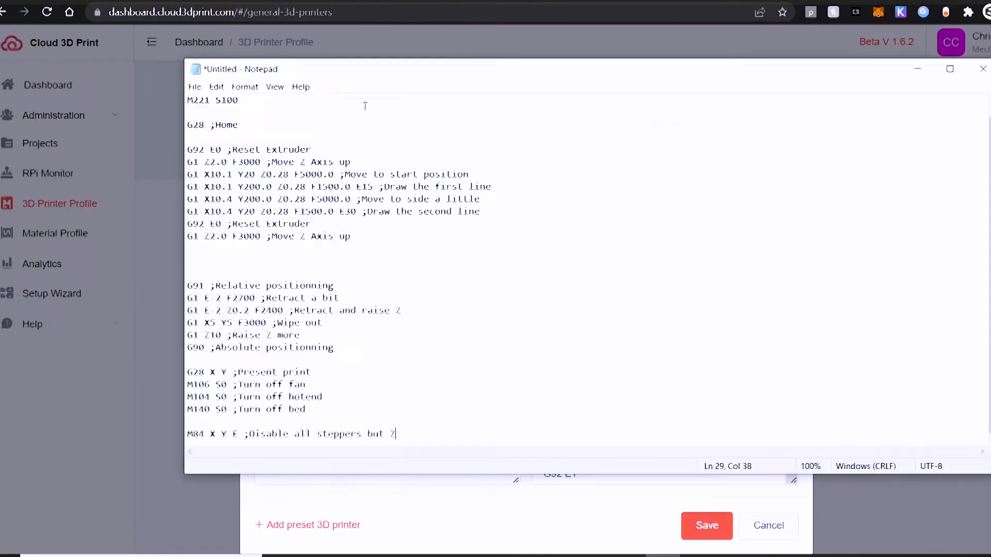
pyautogui.moveTo(371, 237); pyautogui.dragTo(165, 96)
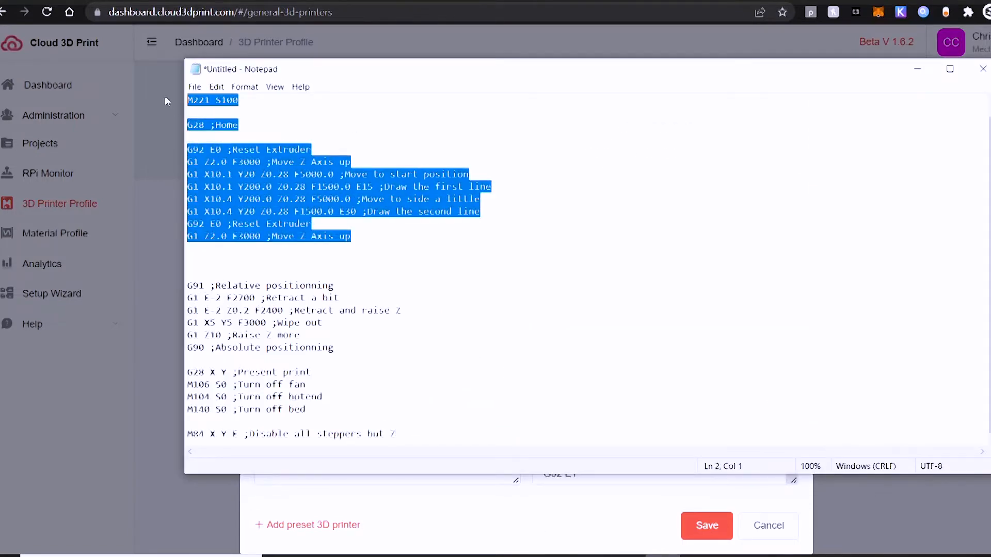
pyautogui.click(916, 69)
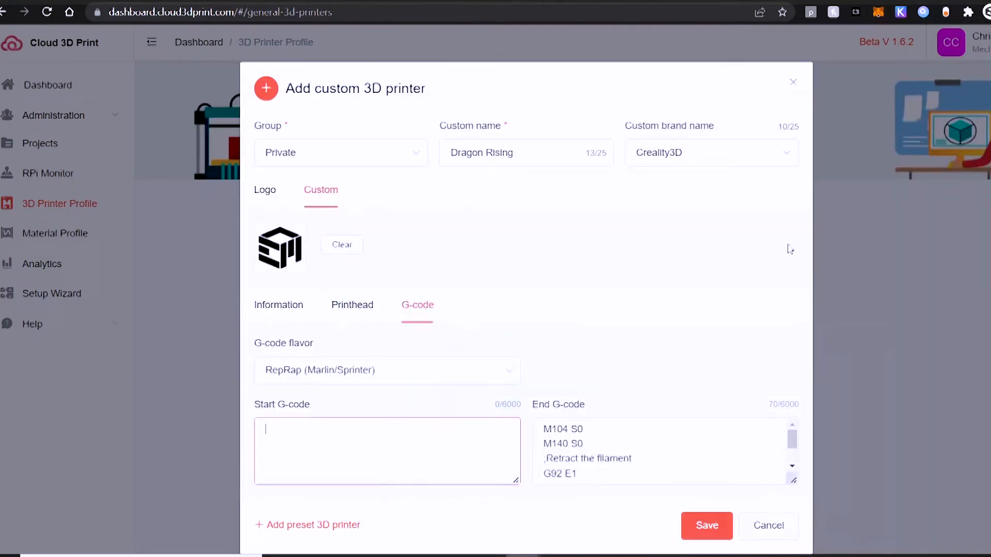
pyautogui.hotkey('ctrl', 'v')
# Step: Replace the End G-code with the Notepad block from G91 relative positioning to the M84 stepper line
pyautogui.click(617, 475)
pyautogui.hotkey('ctrl', 'a')
pyautogui.press('Delete')
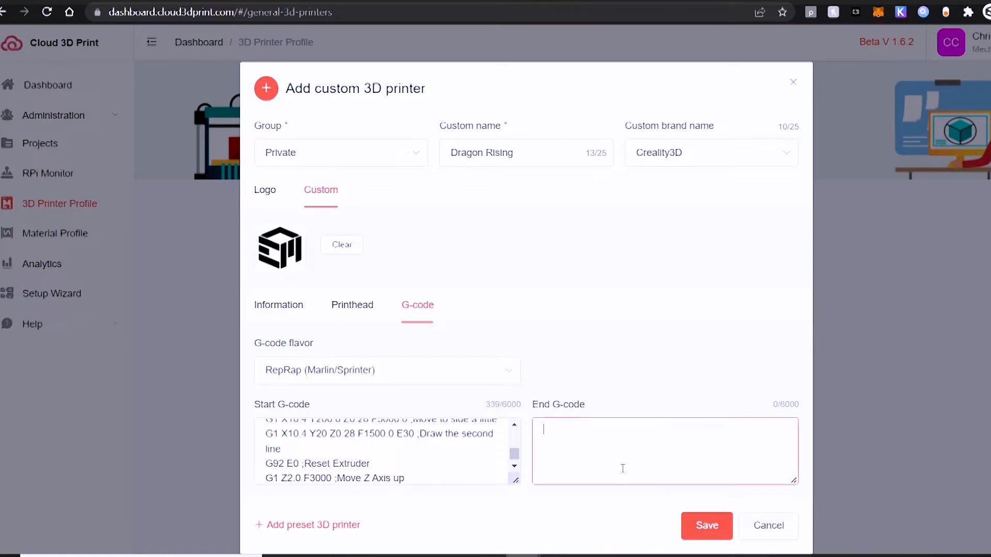
pyautogui.hotkey('alt', 'Tab')
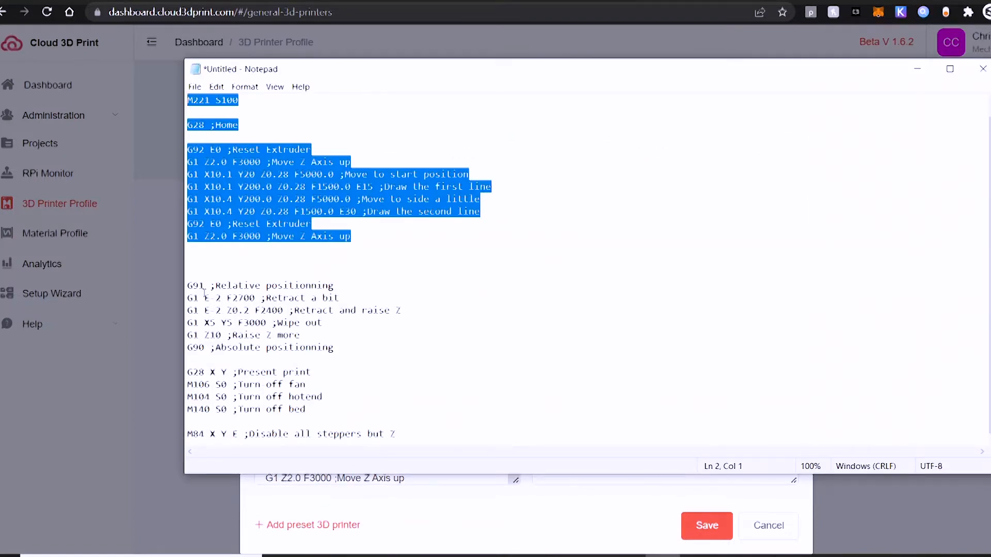
pyautogui.moveTo(188, 287); pyautogui.dragTo(409, 450)
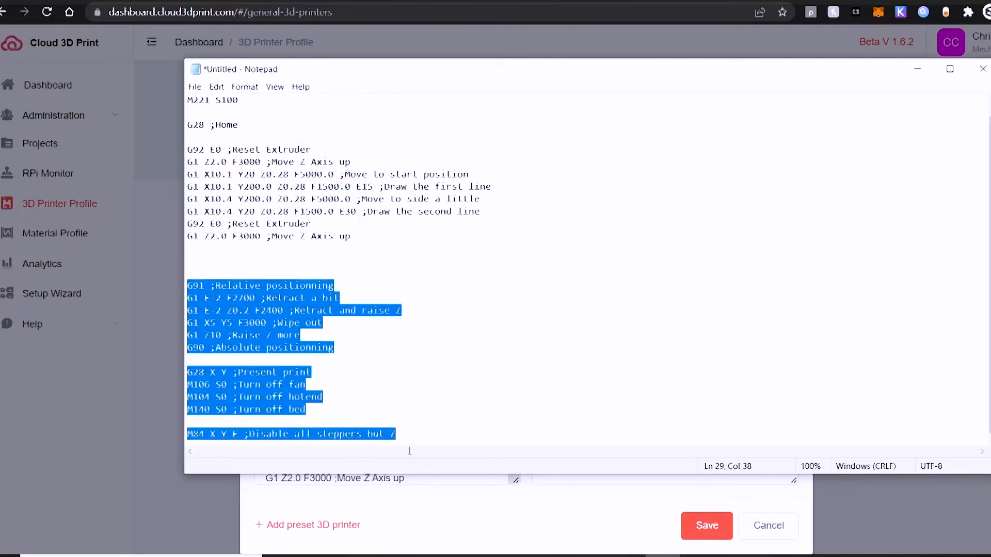
pyautogui.click(917, 69)
pyautogui.click(678, 441)
pyautogui.write('G91 ;Relative positionning G1 E-2 F2700 ;Retract a bit G1 E-2 Z0.2 F2400 ;Retract and raise Z G1 X5 Y5 F3000 ;Wipe out G1 Z10 ;Raise Z more G90 ;Absolute positionning  G28 X Y ;Present print M106 S0 ;Turn-off fan M104 S0 ;Turn-off hotend M140 S0 ;Turn-off bed  M84 X Y E ;Disable all steppers but Z')
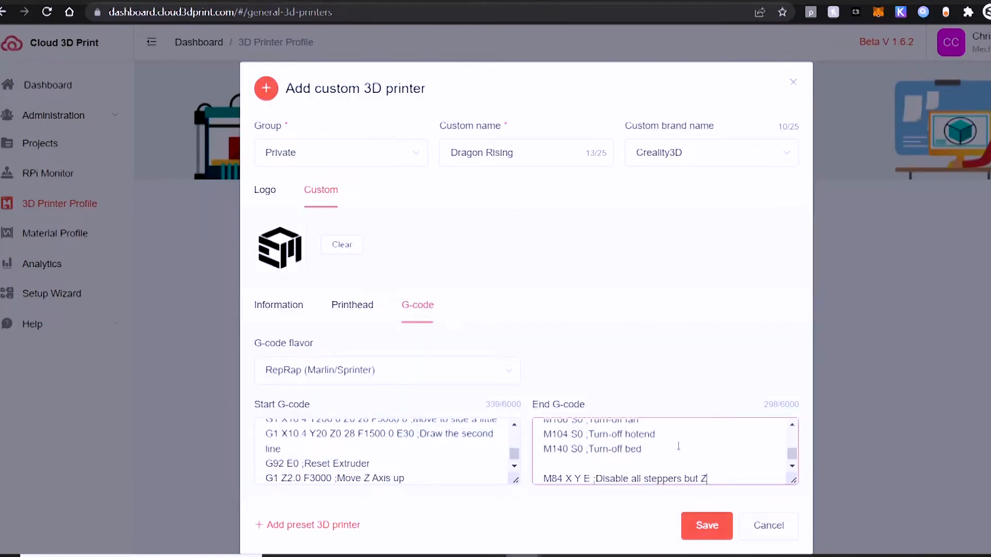
# Step: Save the Dragon Rising printer profile and review its printer and G-code settings
pyautogui.click(699, 524)
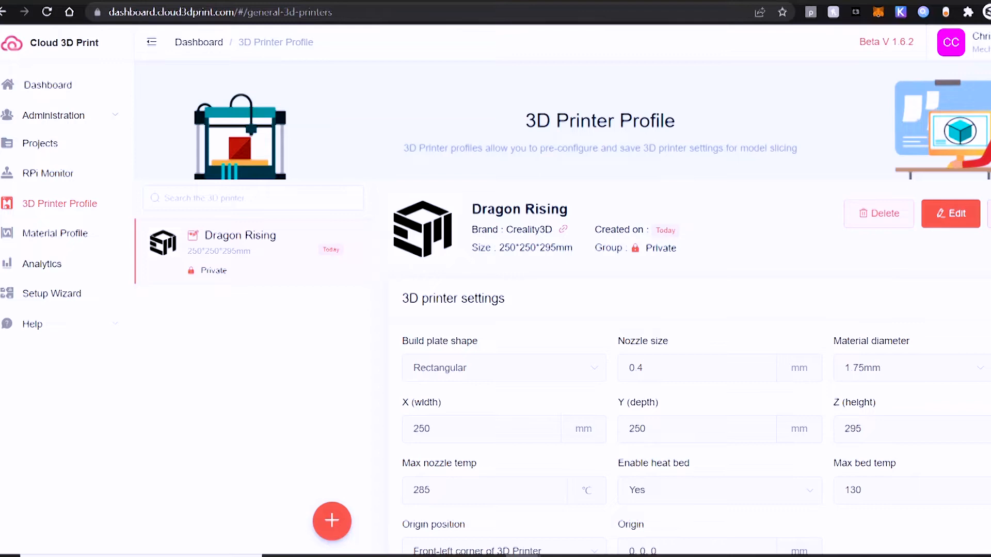
pyautogui.scroll(-5, 696, 361)
pyautogui.scroll(-5, 697, 362)
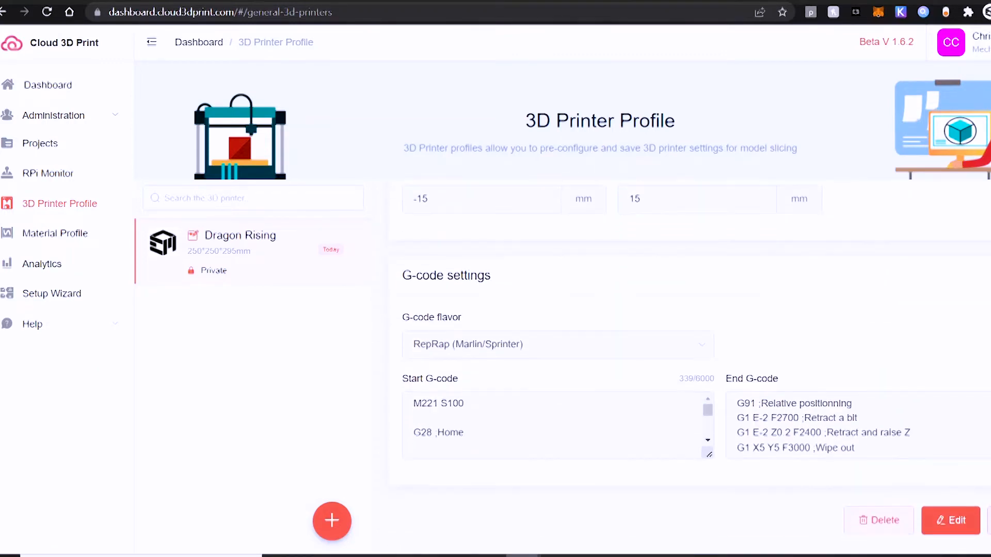
pyautogui.scroll(10, 697, 361)
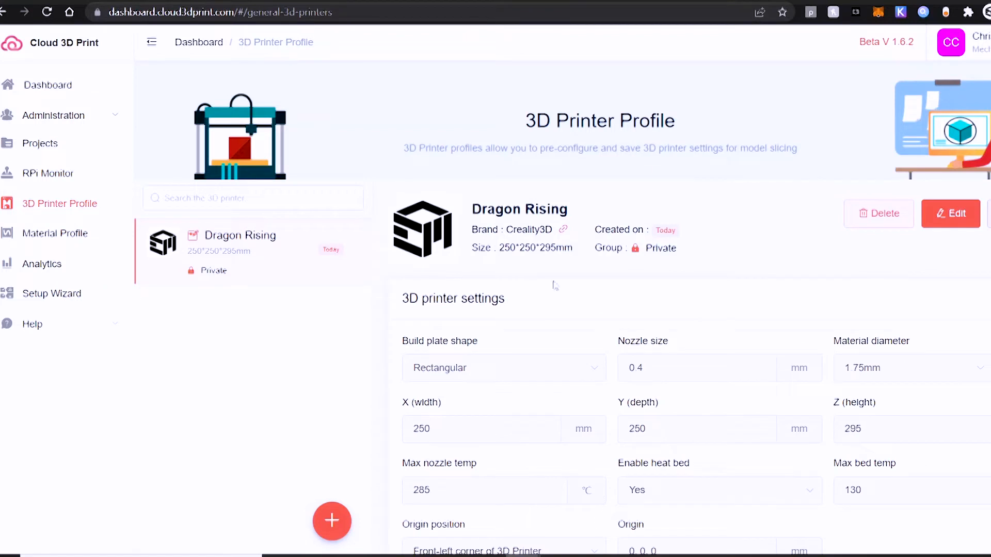
# Step: Use the Setup Wizard for an already set-up RPi to open the Control Panel at 192.168.1.116
pyautogui.click(36, 176)
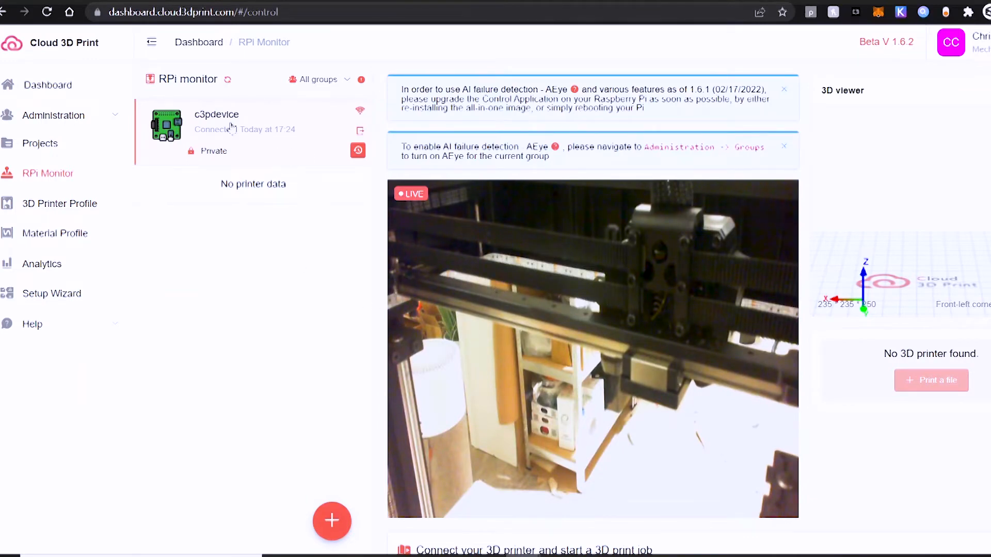
pyautogui.click(54, 296)
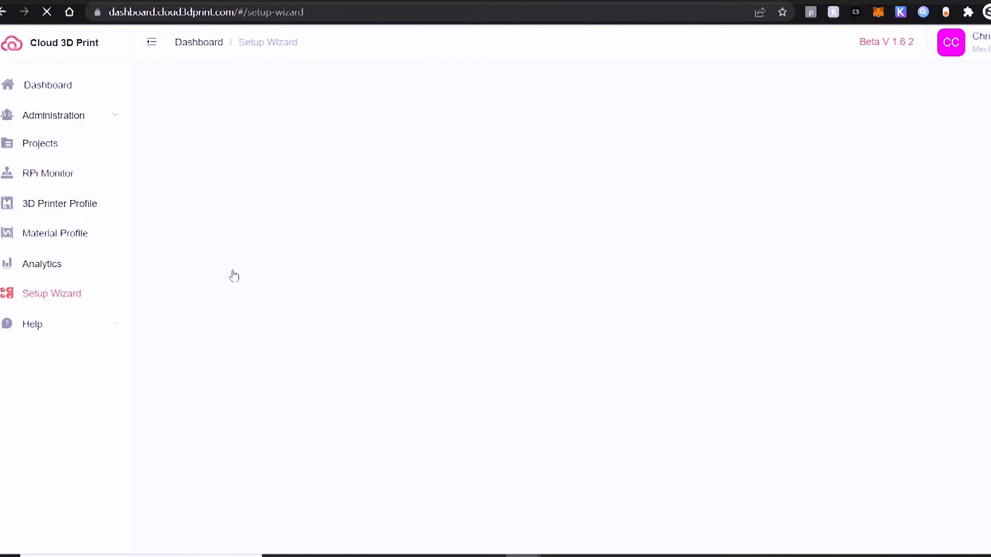
pyautogui.click(880, 510)
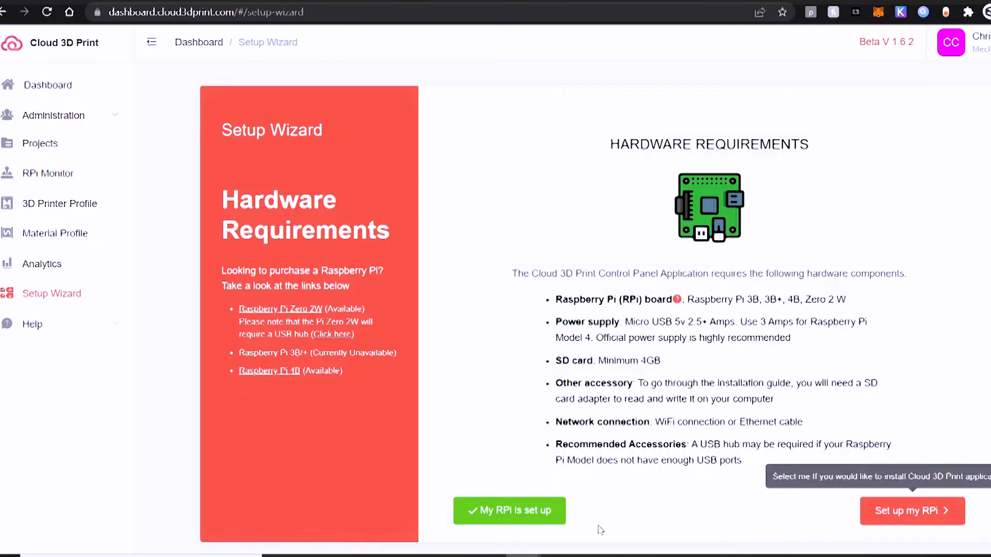
pyautogui.click(616, 410)
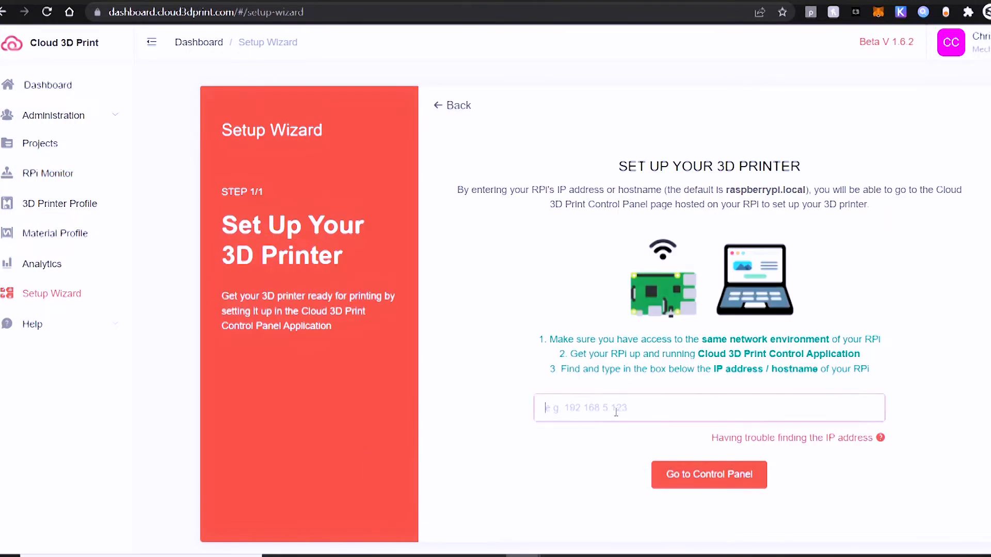
pyautogui.write('192.168.1.116')
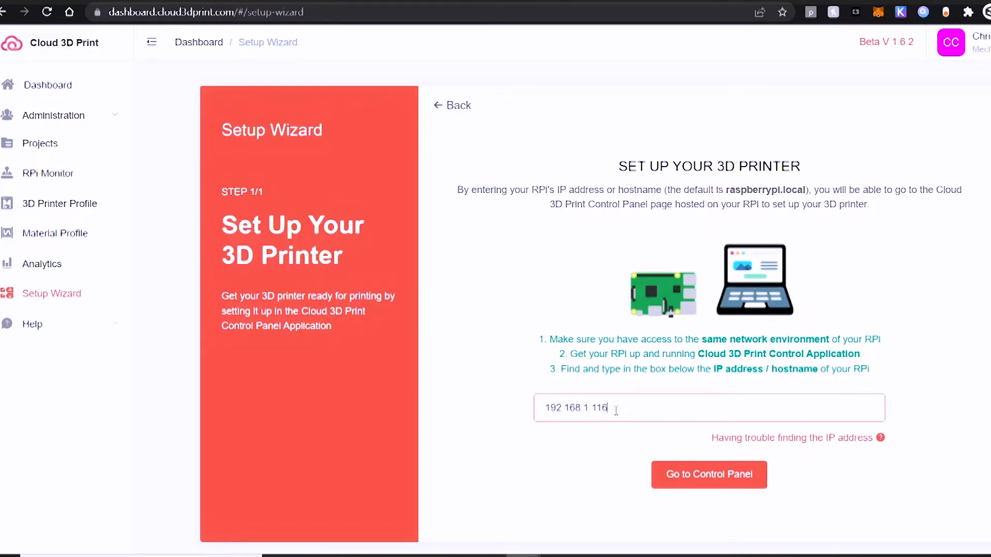
pyautogui.click(681, 481)
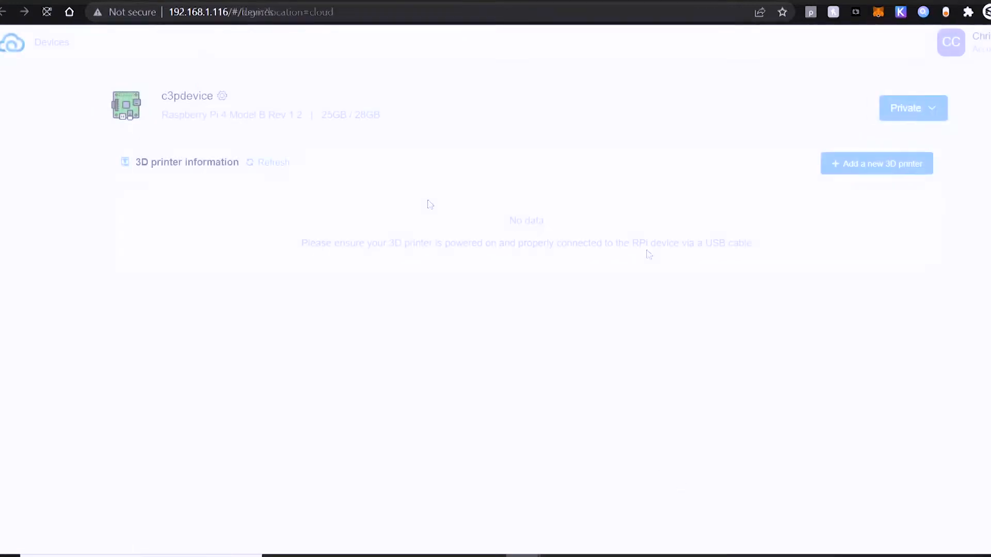
# Step: Add a new 3D printer to c3pdevice with the Dragon Rising model and the nickname Dragon Rising
pyautogui.click(851, 168)
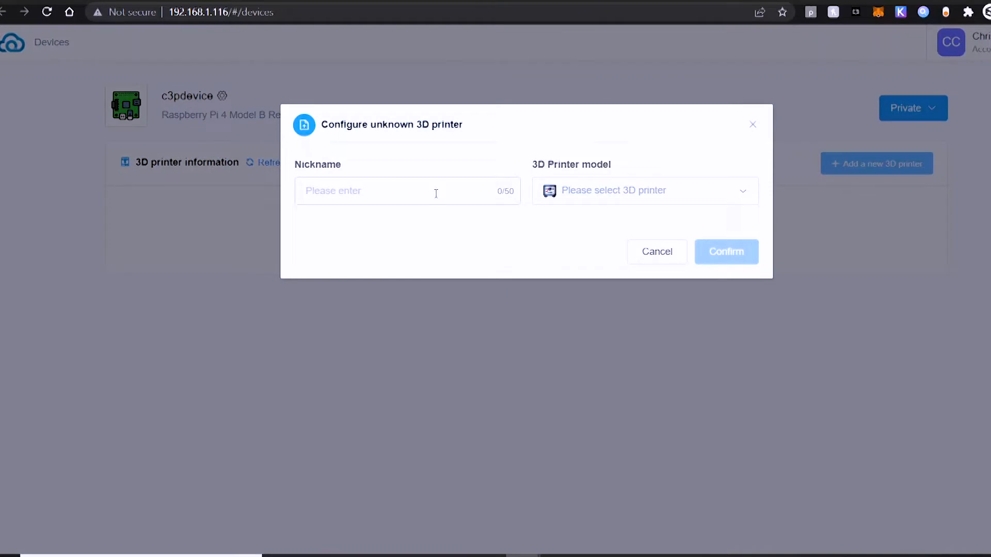
pyautogui.click(634, 195)
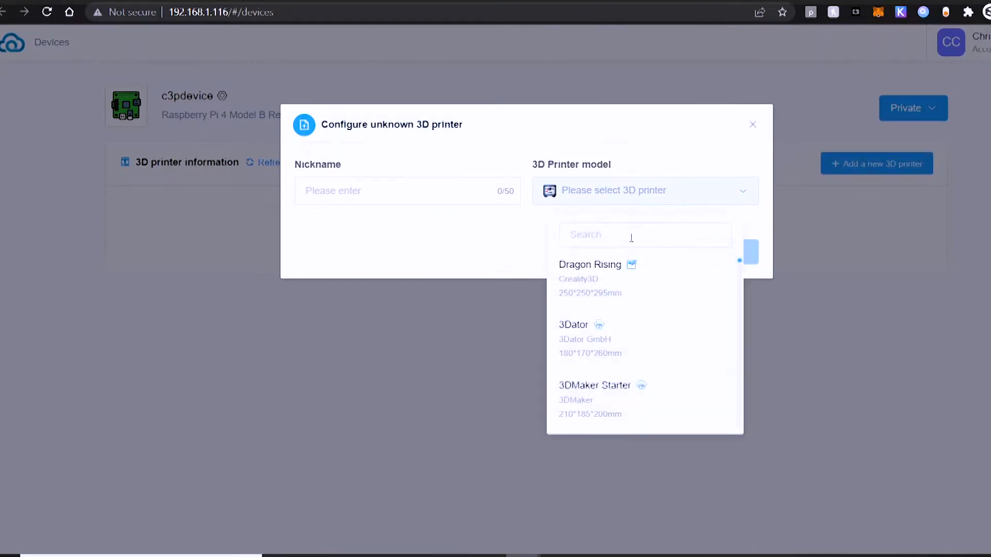
pyautogui.click(592, 266)
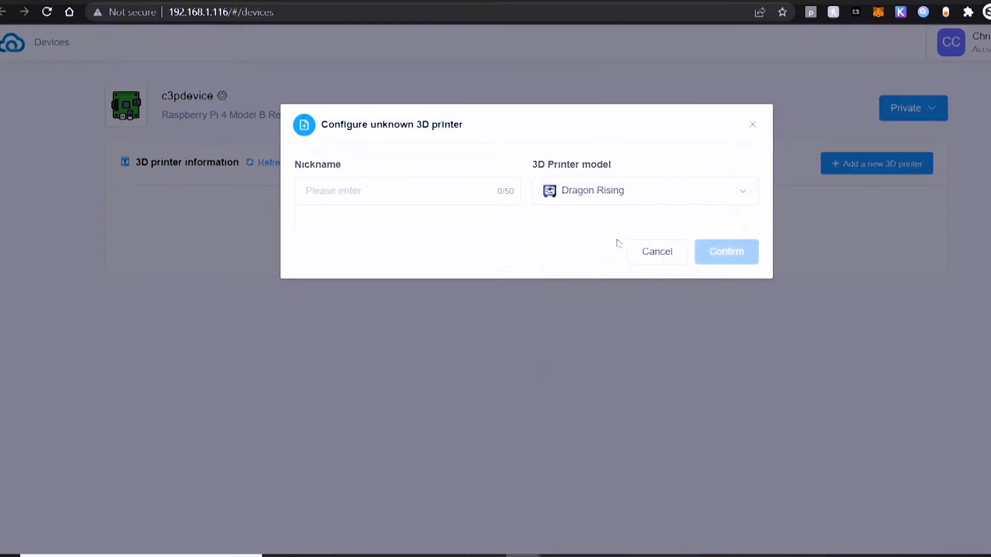
pyautogui.click(388, 189)
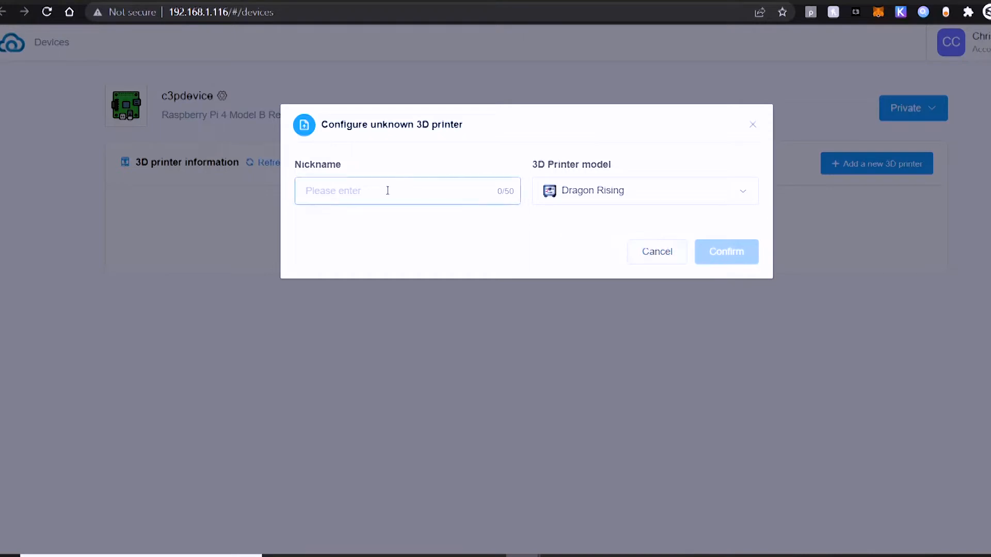
pyautogui.write('Dragon Rising')
pyautogui.click(718, 255)
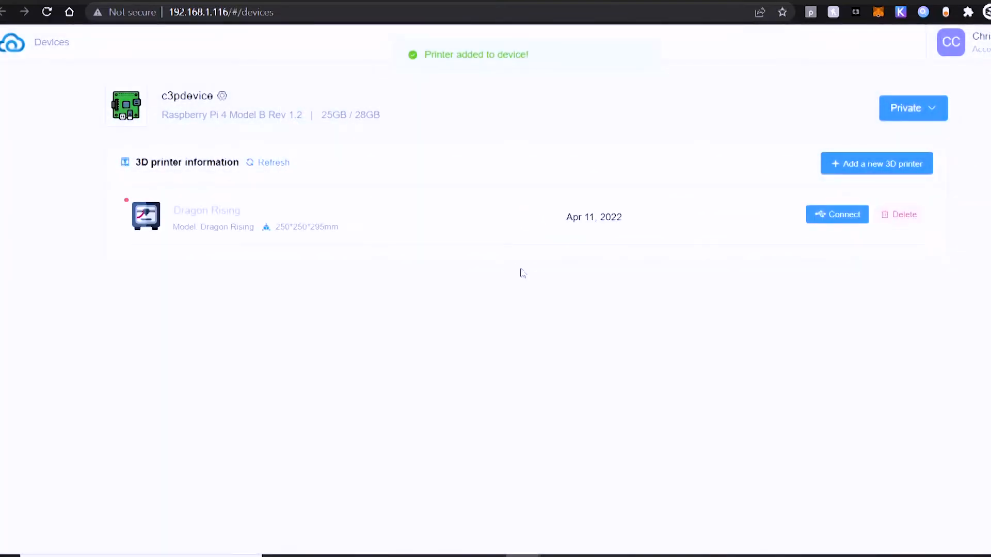
# Step: Connect the Dragon Rising printer through comport ttyUSB0 at the recommended 115200 bps baudrate
pyautogui.click(841, 219)
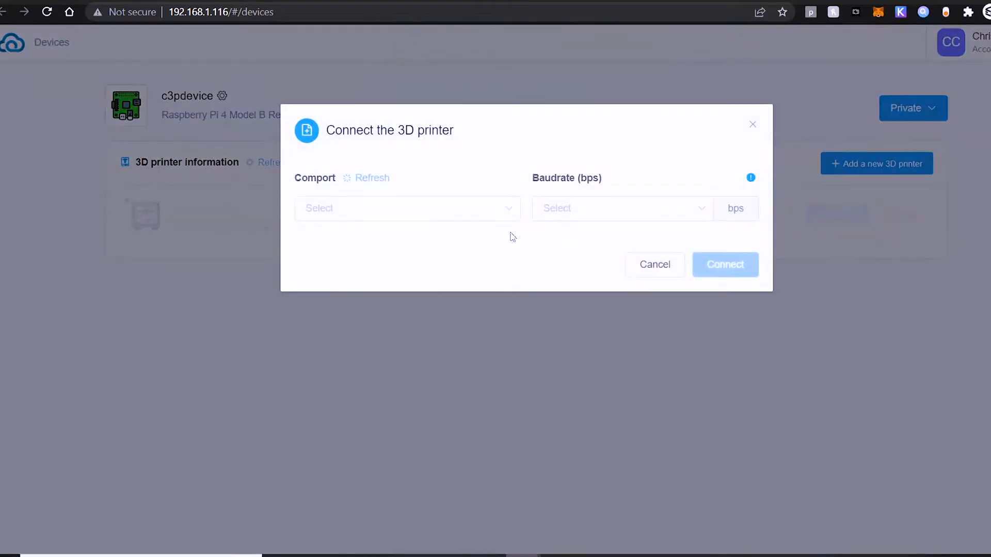
pyautogui.click(512, 217)
pyautogui.click(402, 247)
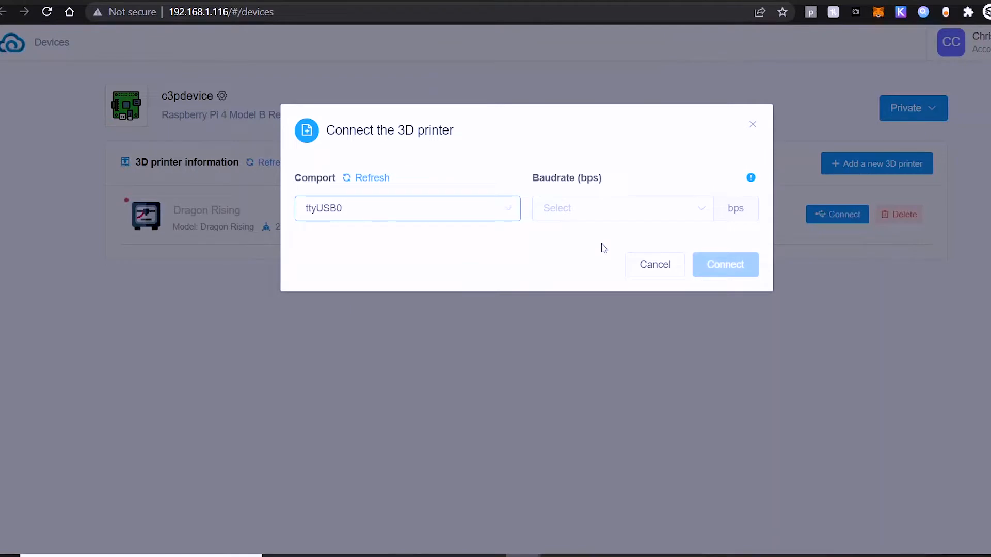
pyautogui.click(646, 217)
pyautogui.click(598, 390)
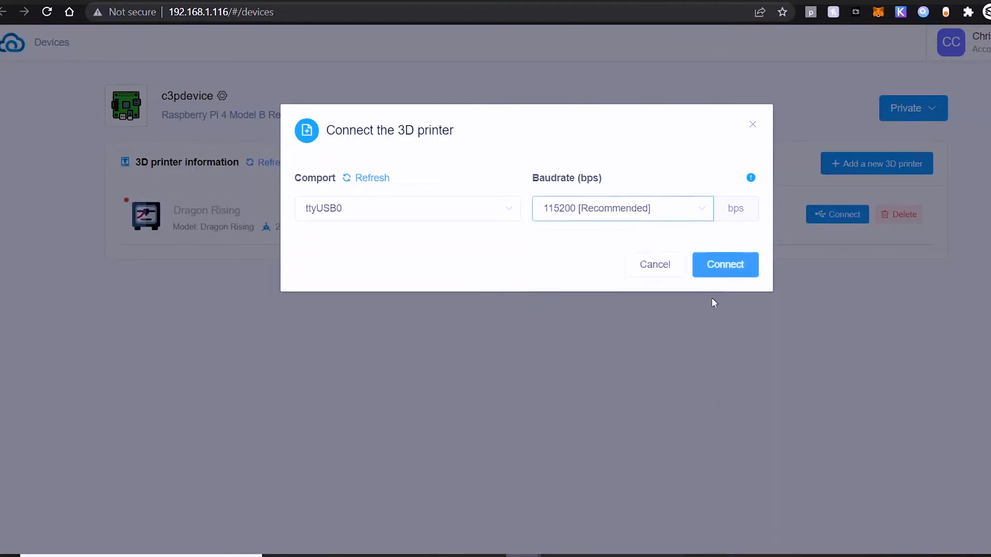
pyautogui.click(724, 266)
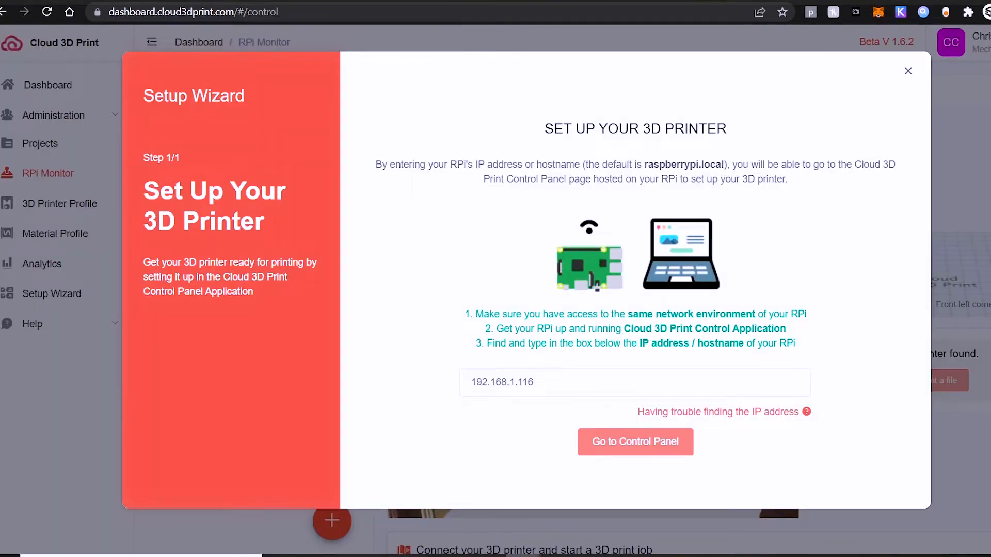
# Step: Dismiss the Setup Wizard on the cloud dashboard and open the Dragon Rising printer in the RPi monitor
pyautogui.click(908, 72)
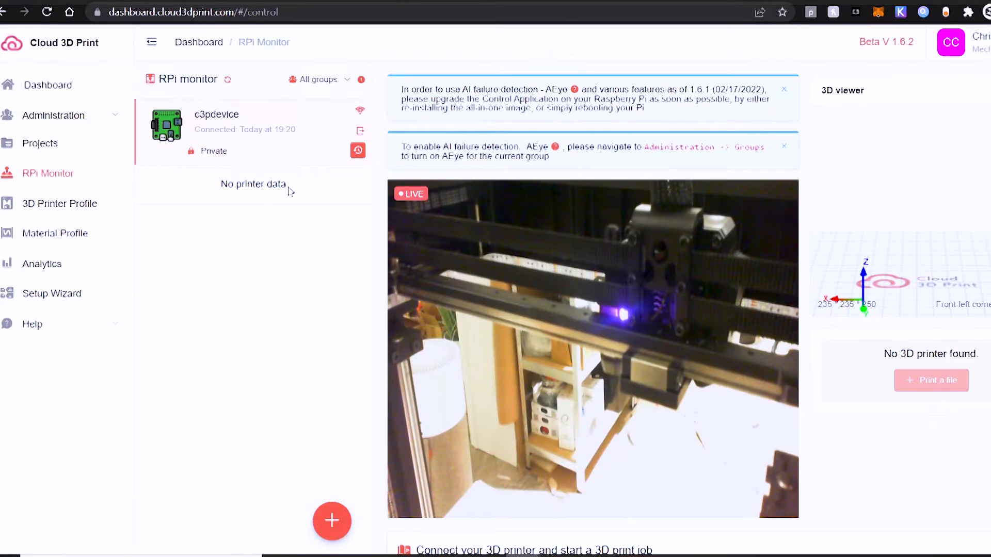
pyautogui.click(47, 84)
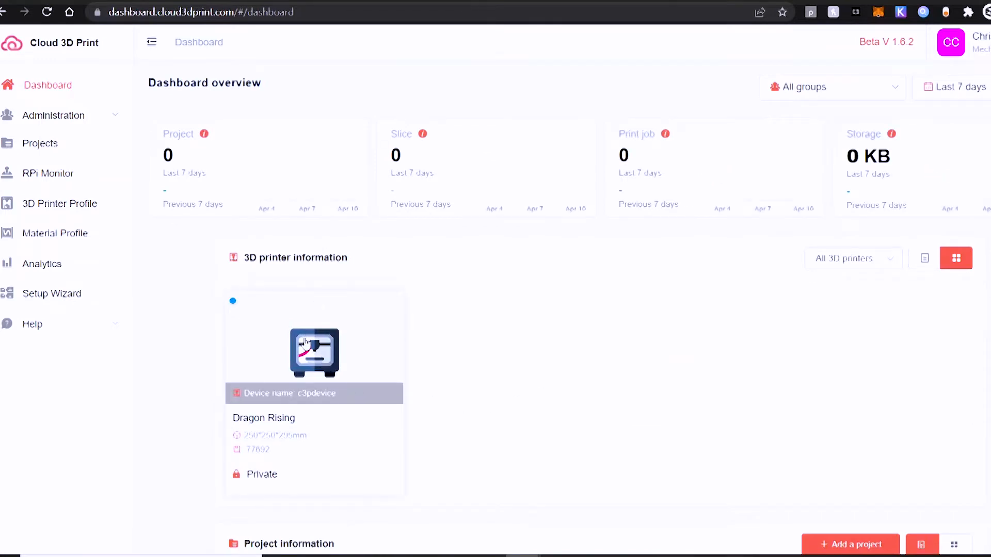
pyautogui.click(306, 341)
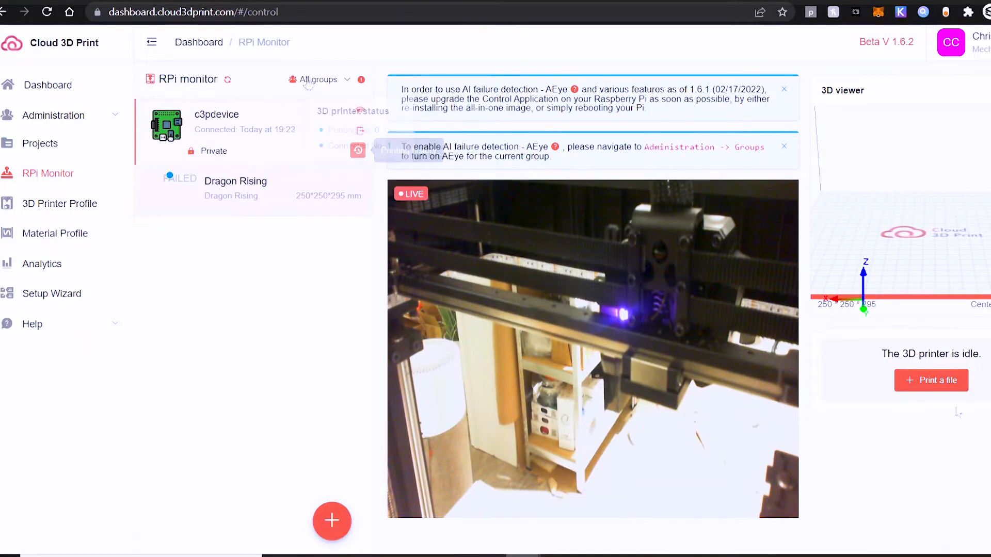
# Step: Look through the print file choices for Dragon Rising, both G-code by 3D printer and G-code by project
pyautogui.click(935, 380)
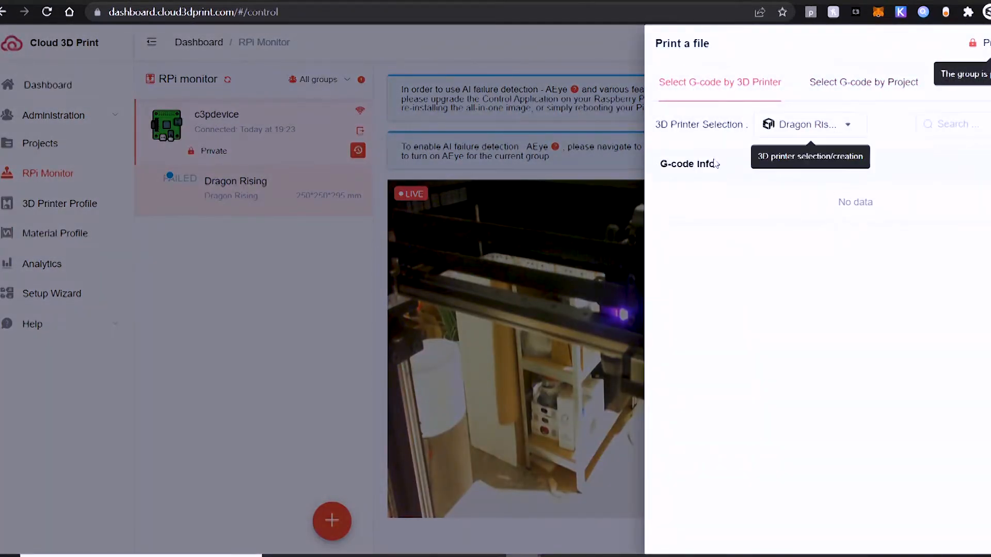
pyautogui.click(847, 125)
pyautogui.click(886, 128)
pyautogui.click(876, 89)
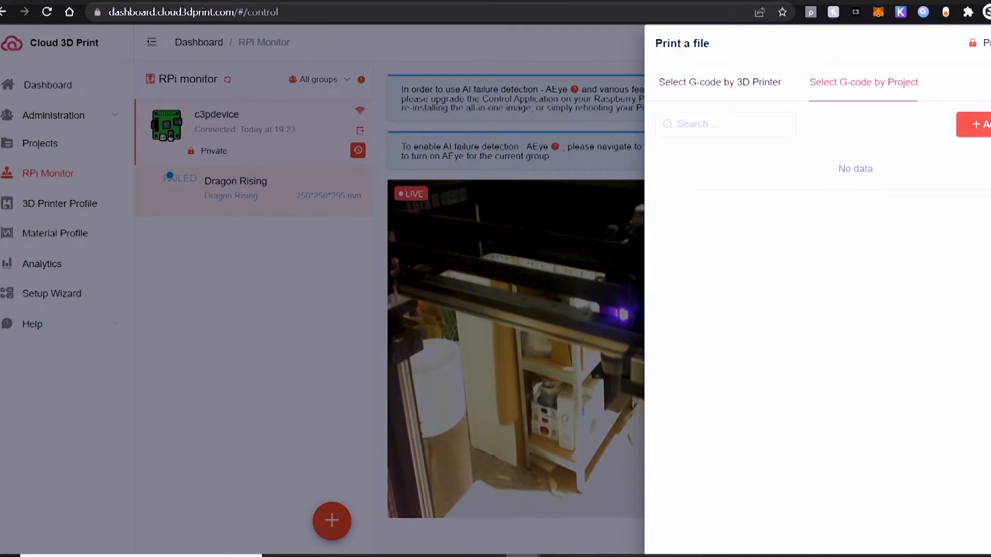
pyautogui.click(201, 299)
pyautogui.click(200, 300)
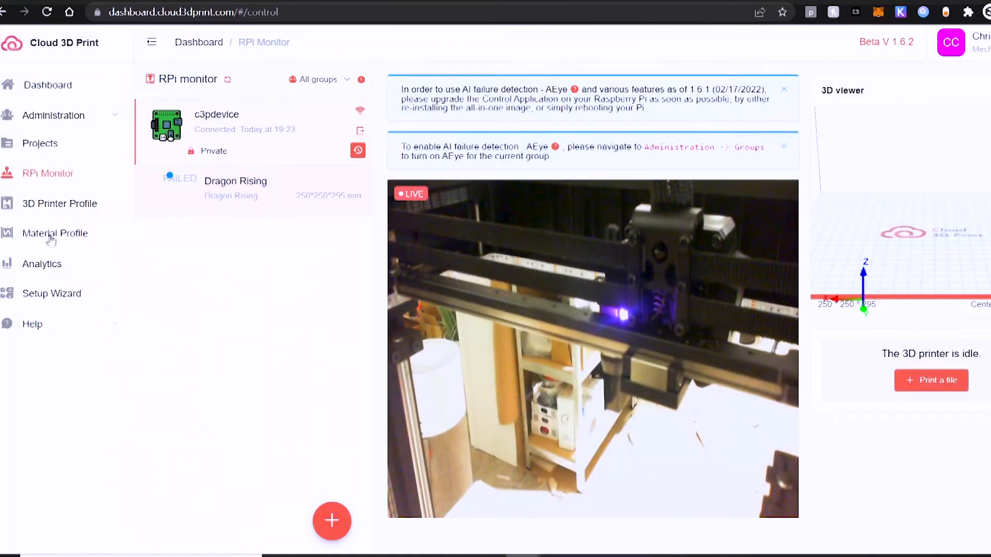
# Step: Start a new project in the Projects section
pyautogui.click(42, 144)
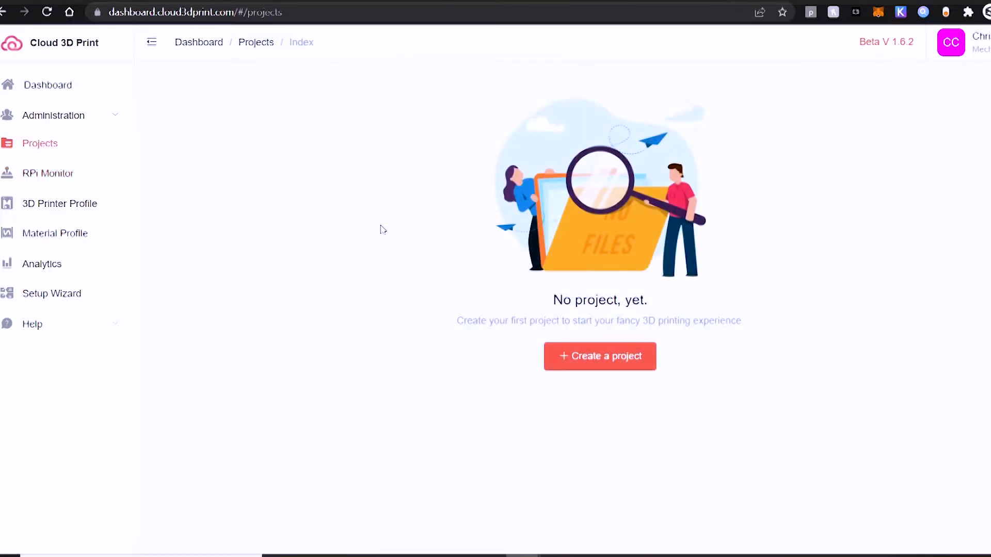
pyautogui.click(579, 360)
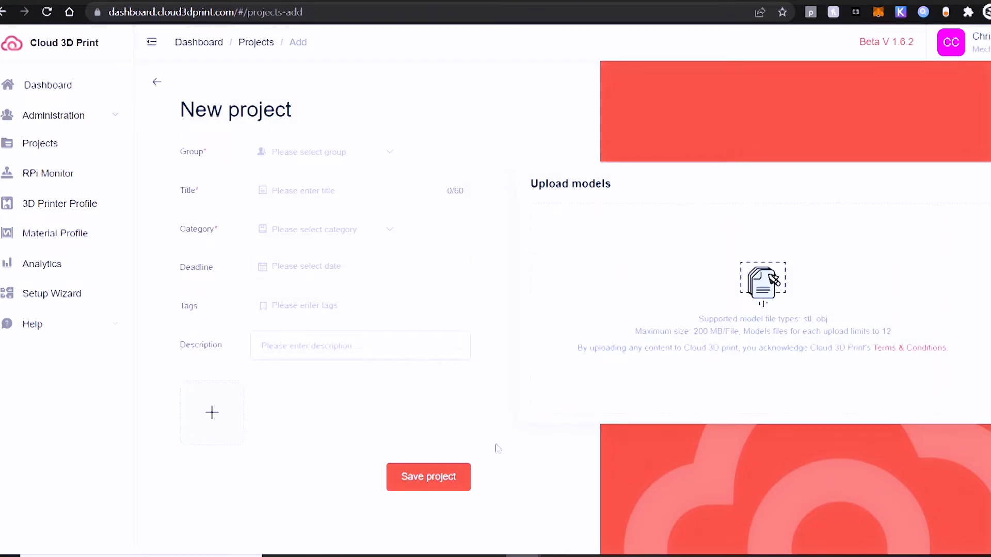
# Step: Try to upload Mount_195C_PLA.gcode from the Ender 7 Wheel Tool folder as a project model, with all file types shown
pyautogui.click(735, 296)
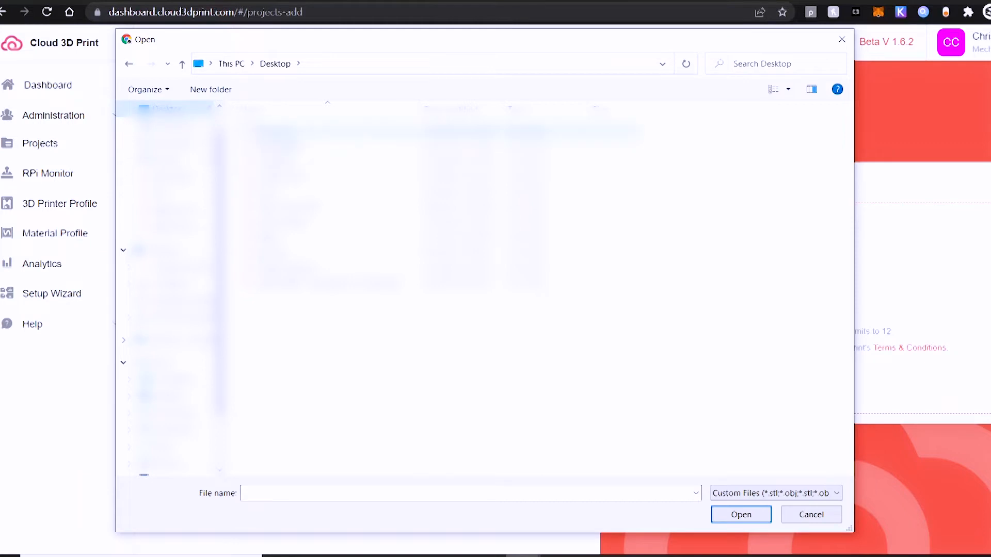
pyautogui.doubleClick(289, 132)
pyautogui.scroll(-3, 480, 289)
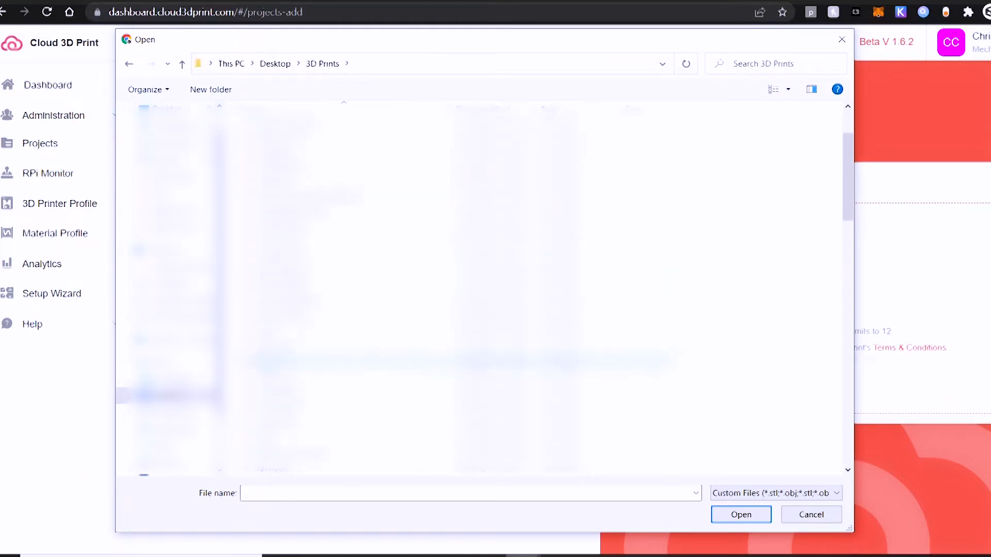
pyautogui.doubleClick(282, 361)
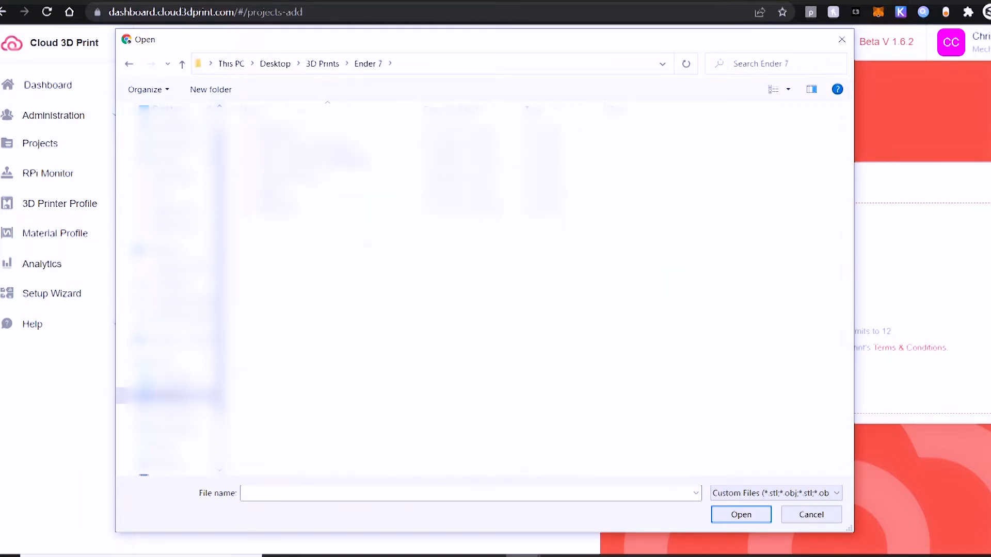
pyautogui.doubleClick(278, 206)
pyautogui.click(749, 499)
pyautogui.click(748, 514)
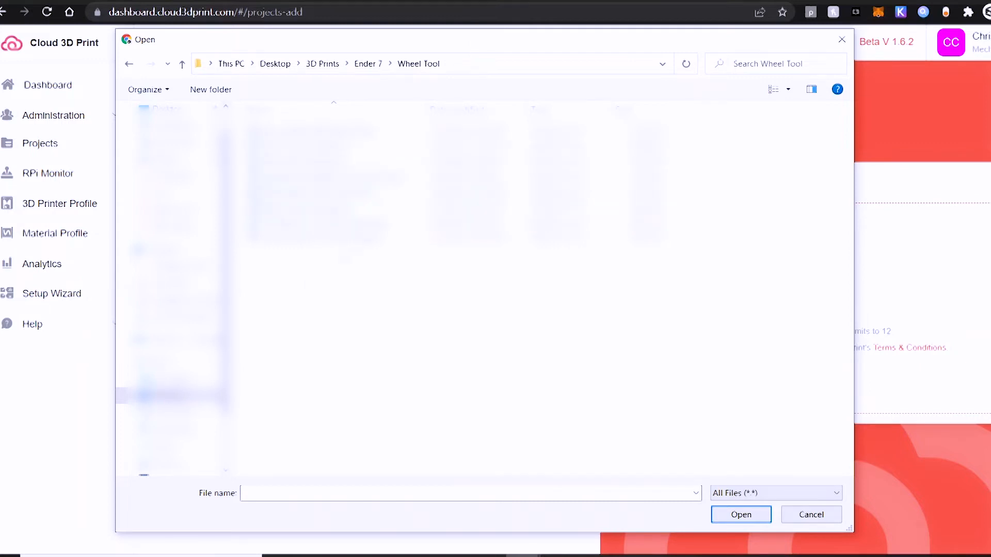
pyautogui.click(299, 206)
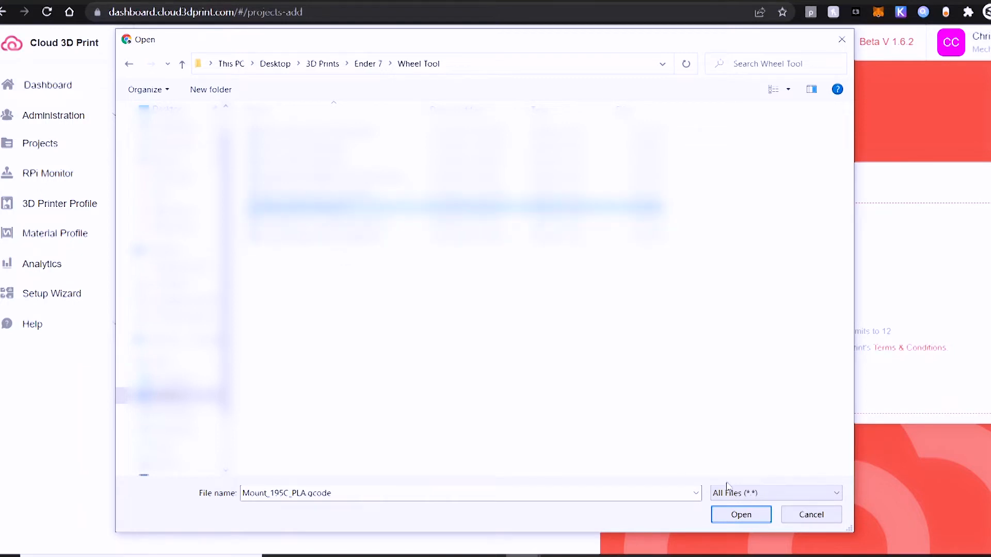
pyautogui.click(756, 516)
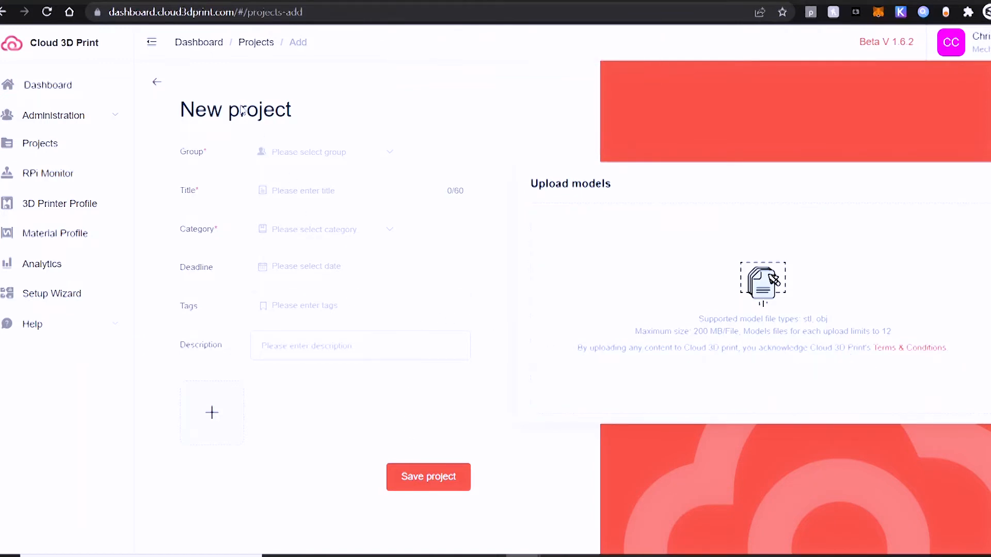
# Step: Assign the new project to the Private group and title it "Wheel Tool"
pyautogui.moveTo(241, 110); pyautogui.dragTo(180, 109)
pyautogui.click(317, 160)
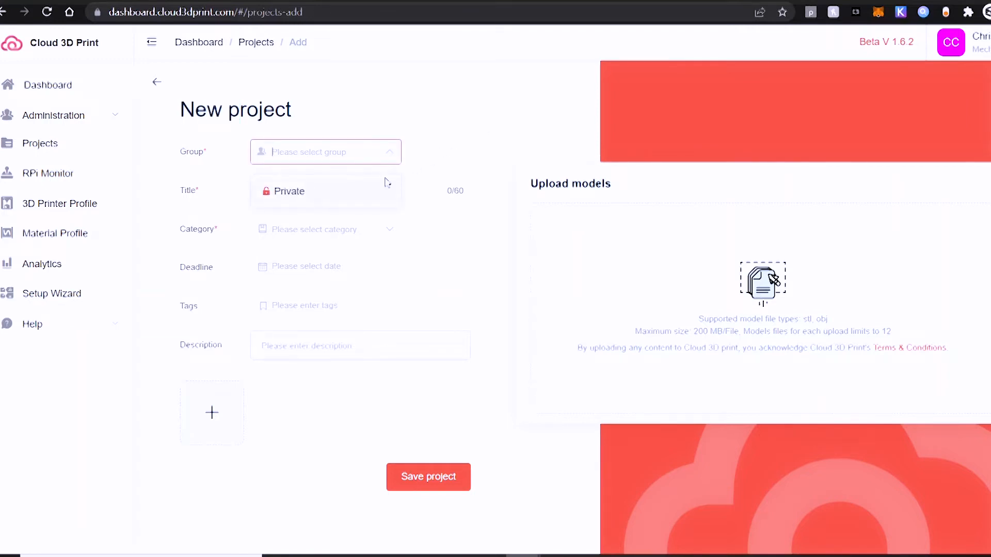
pyautogui.click(308, 201)
pyautogui.click(347, 192)
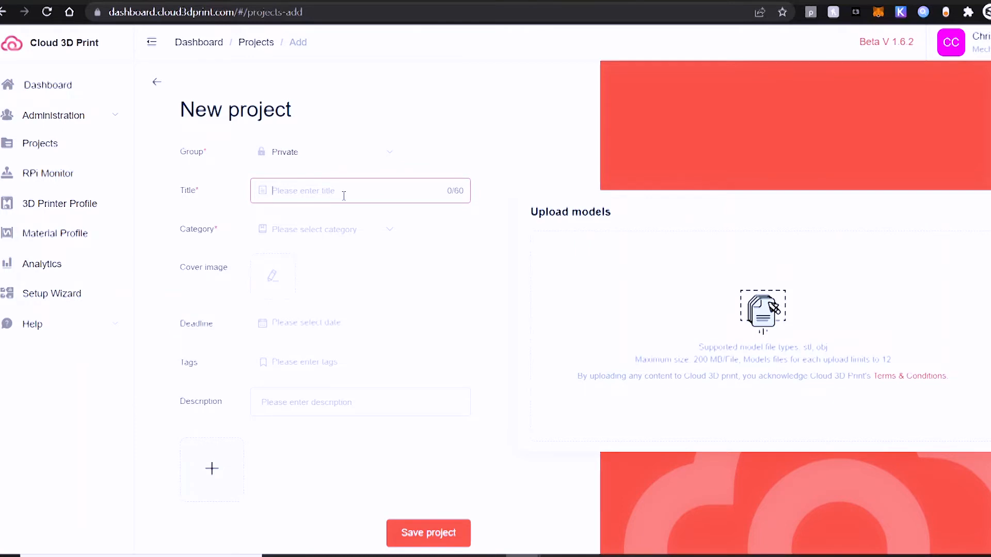
pyautogui.write('wh')
pyautogui.press('BackSpace')
pyautogui.press('BackSpace')
pyautogui.write('Wheel Tool')
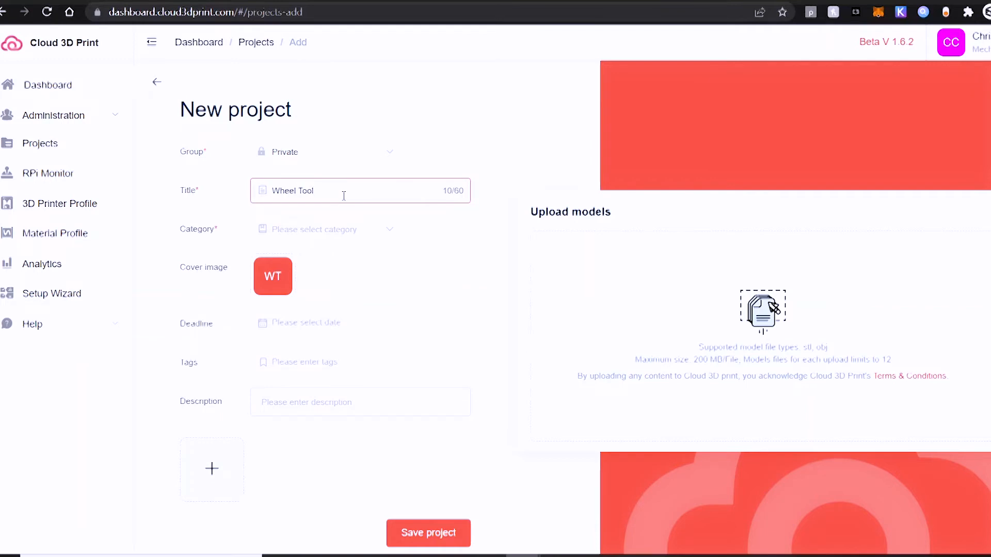
pyautogui.click(363, 152)
pyautogui.click(439, 127)
# Step: Set the new project's category to Tools
pyautogui.click(356, 241)
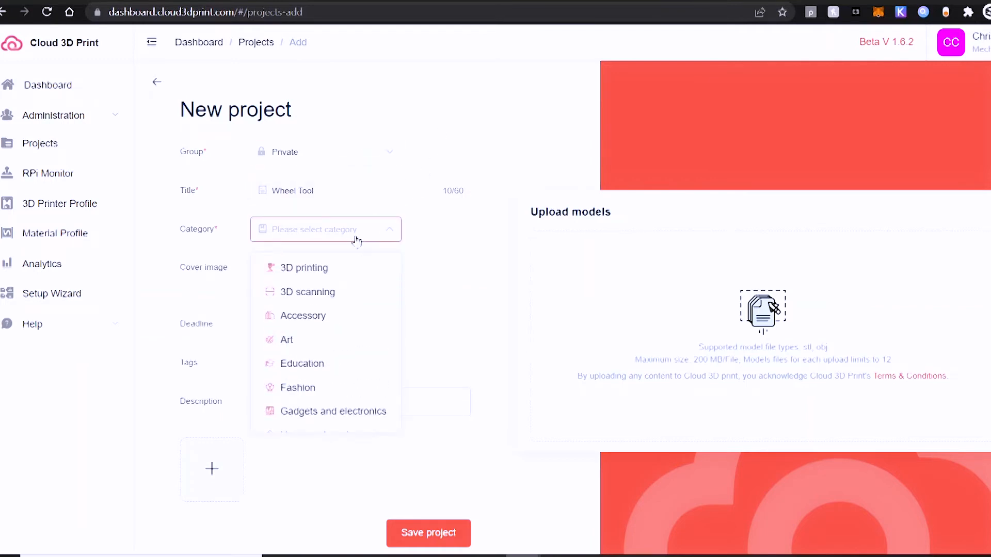
pyautogui.scroll(-3, 338, 295)
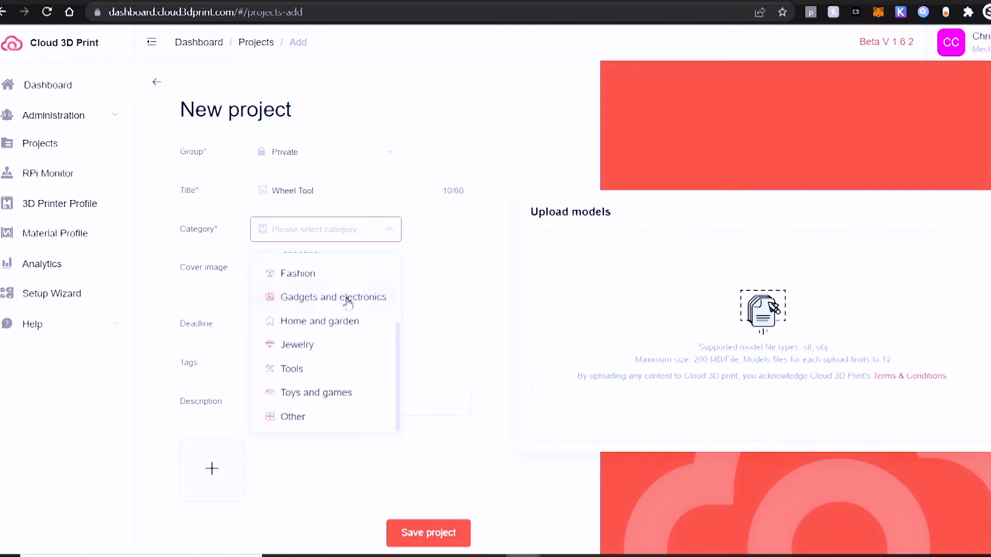
pyautogui.click(298, 381)
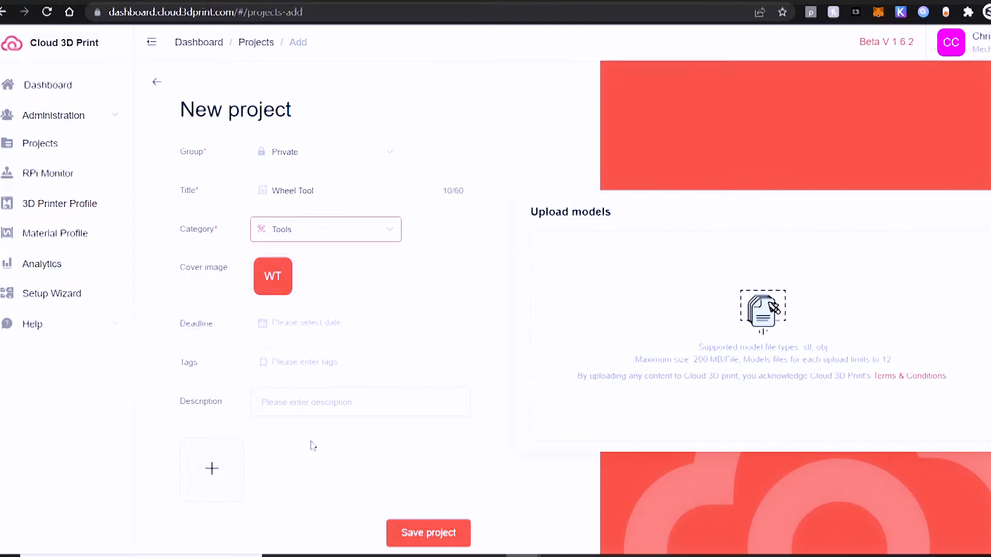
# Step: Enter "Wheel Fitment Tool" as the new project's description and save the project
pyautogui.click(312, 406)
pyautogui.write('WH')
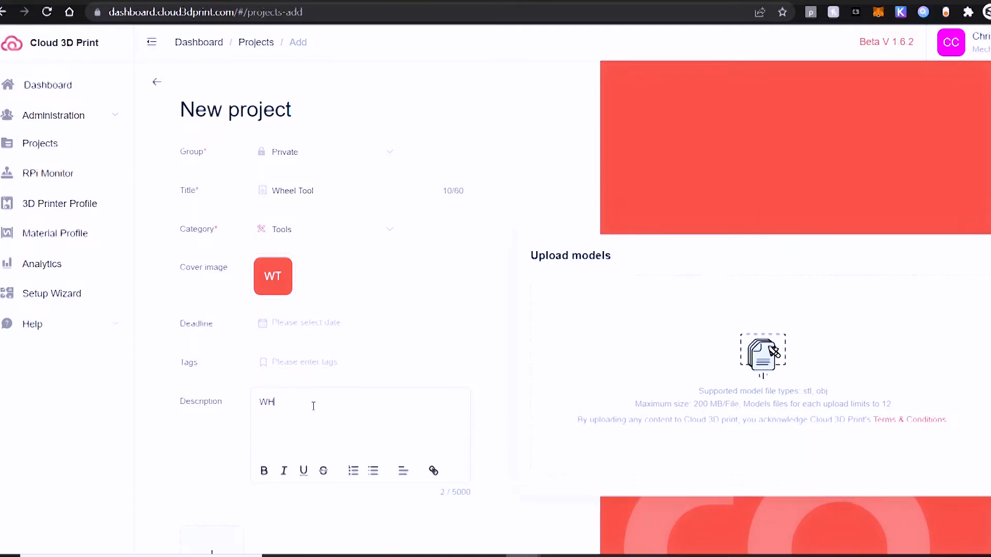
pyautogui.write('eel Fitment Tool')
pyautogui.scroll(-3, 216, 464)
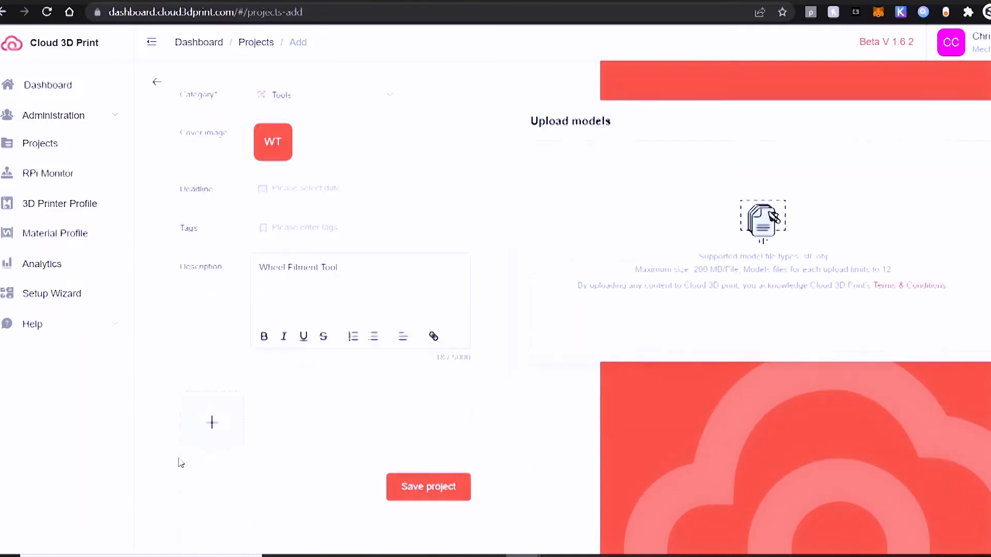
pyautogui.click(418, 485)
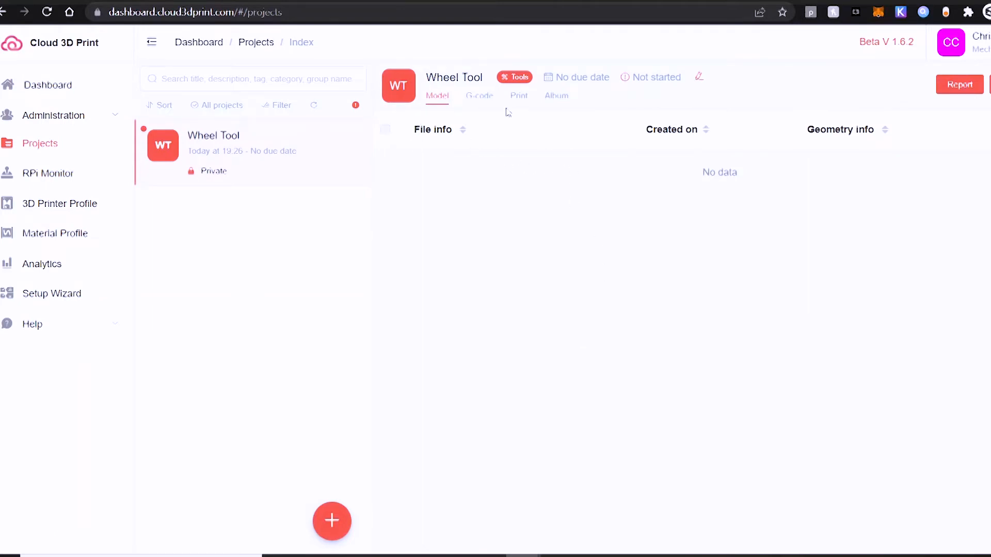
# Step: Look through the Wheel Tool project's G-code, Print and Album sections
pyautogui.click(479, 97)
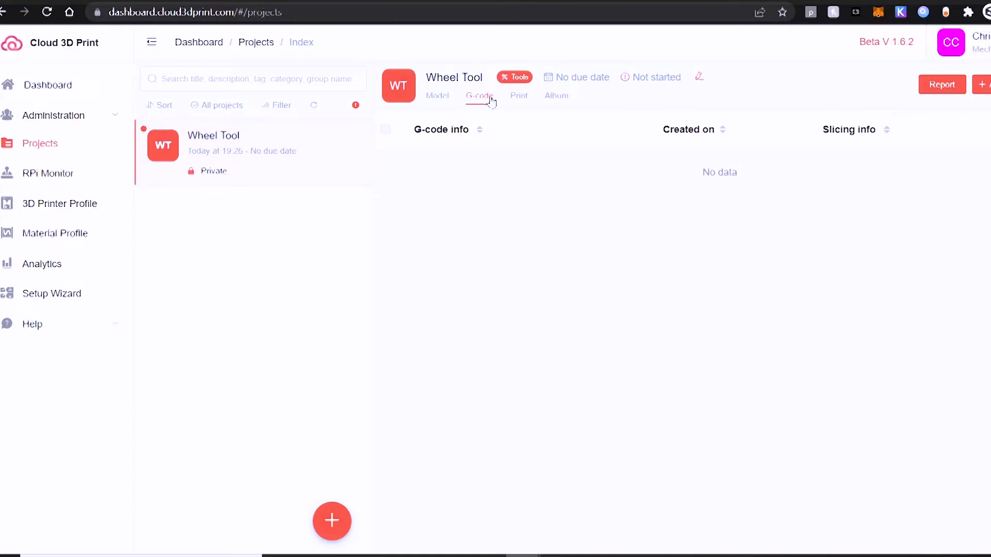
pyautogui.click(514, 97)
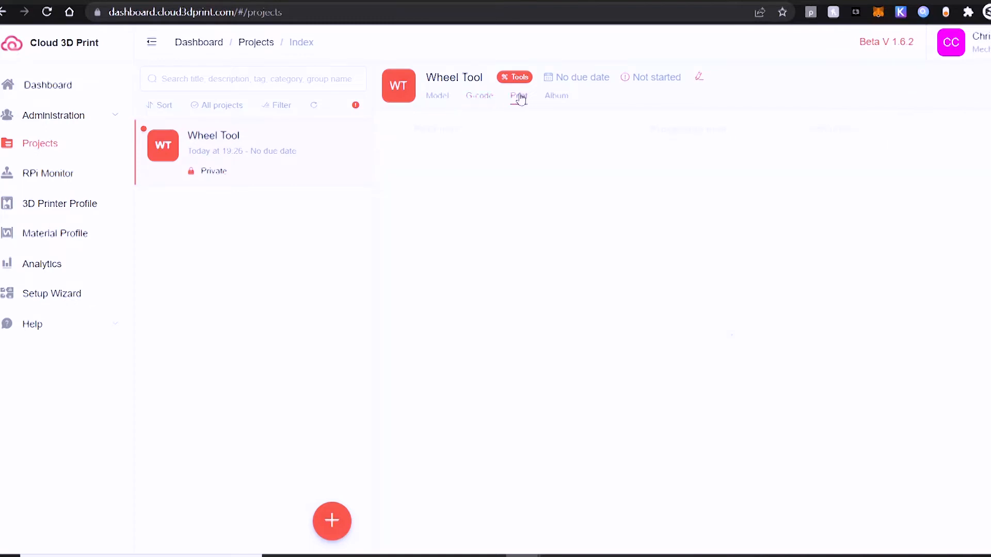
pyautogui.click(560, 101)
# Step: Add Mount_195C_PLA.gcode from the Ender 7 Wheel Tool folder as a G-code file for the Wheel Tool project
pyautogui.click(473, 98)
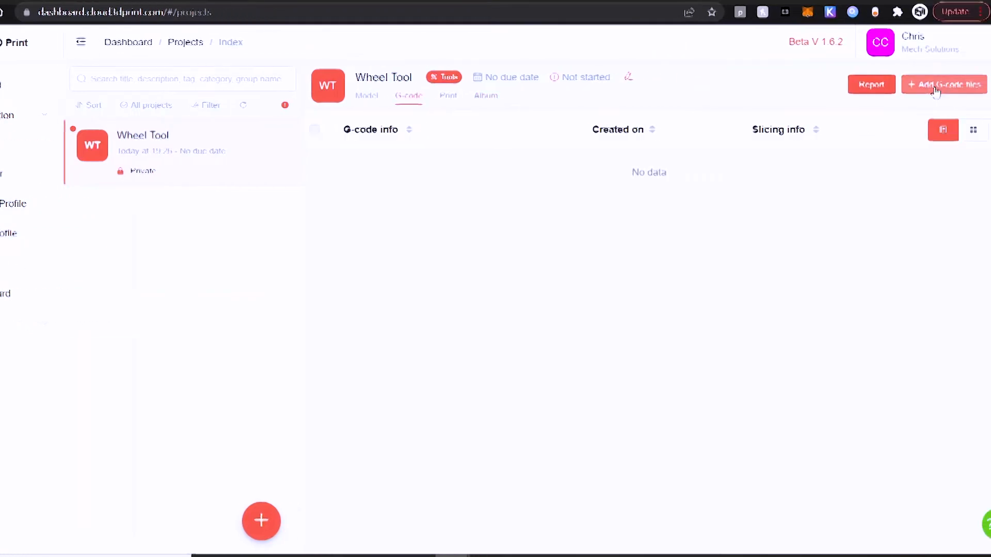
pyautogui.click(939, 84)
pyautogui.click(457, 241)
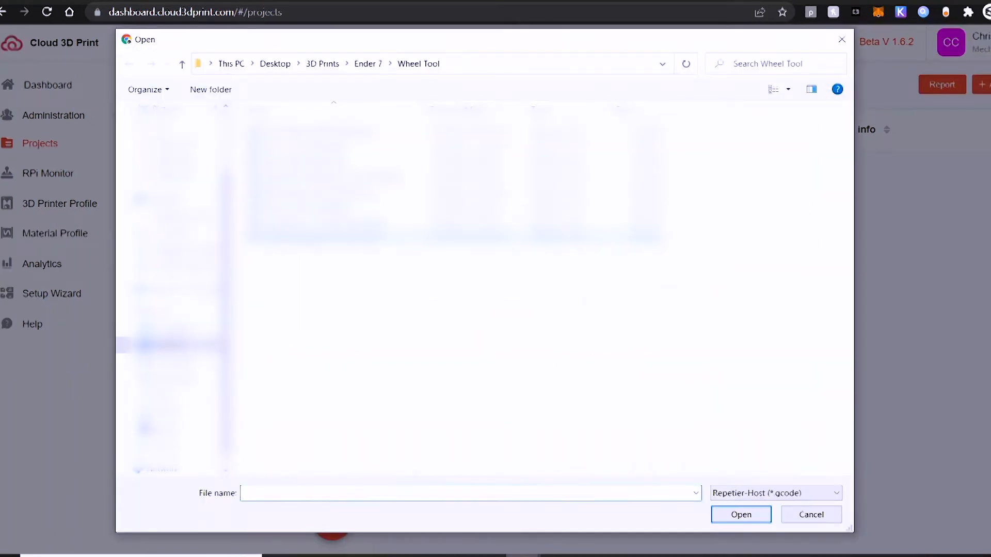
pyautogui.doubleClick(356, 208)
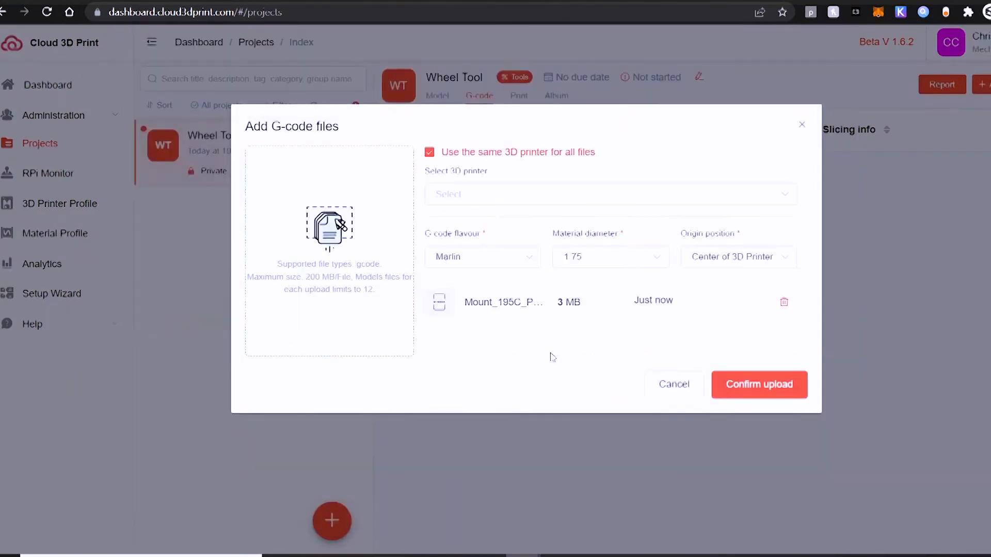
# Step: Assign the Dragon Rising printer to the G-code file, keep the front-left corner origin, and confirm the upload
pyautogui.click(477, 196)
pyautogui.click(475, 231)
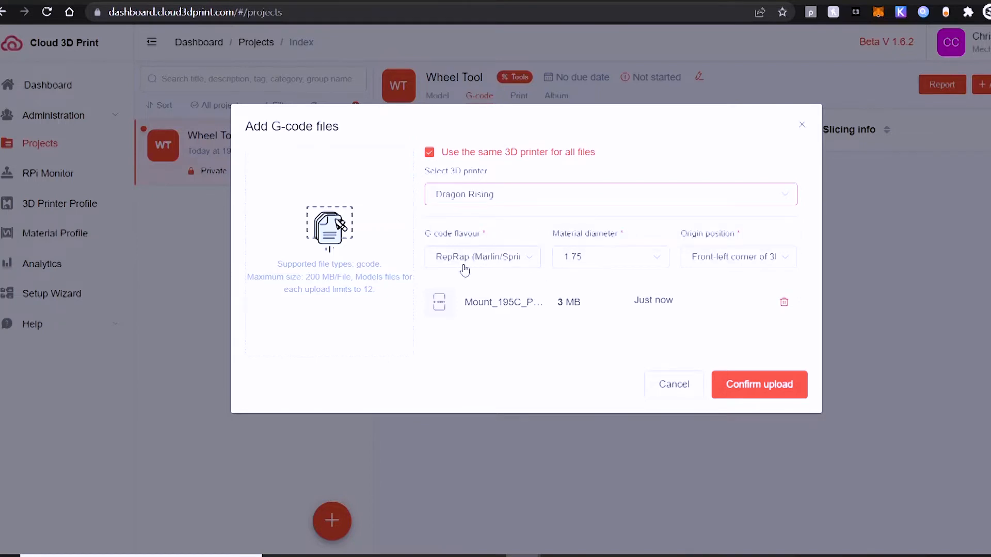
pyautogui.click(704, 265)
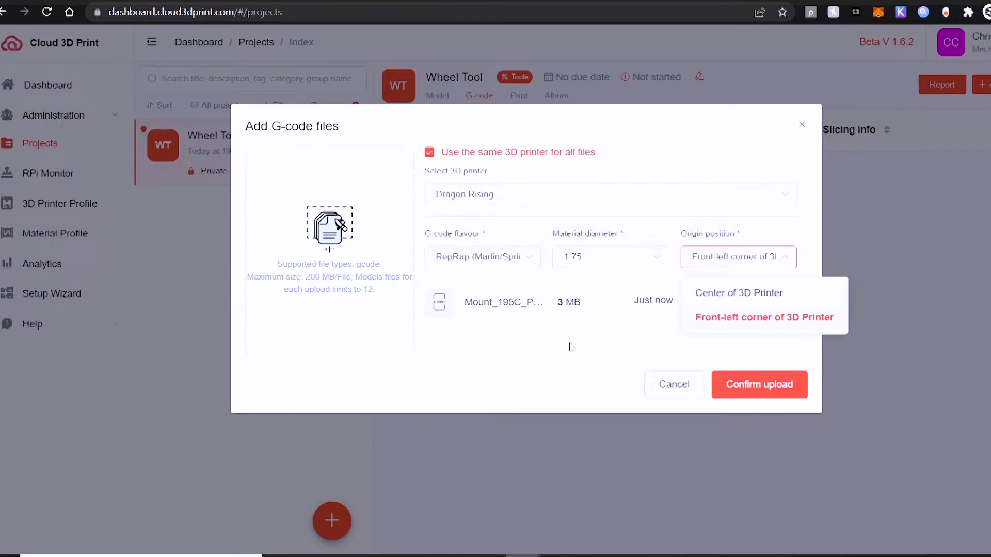
pyautogui.click(670, 325)
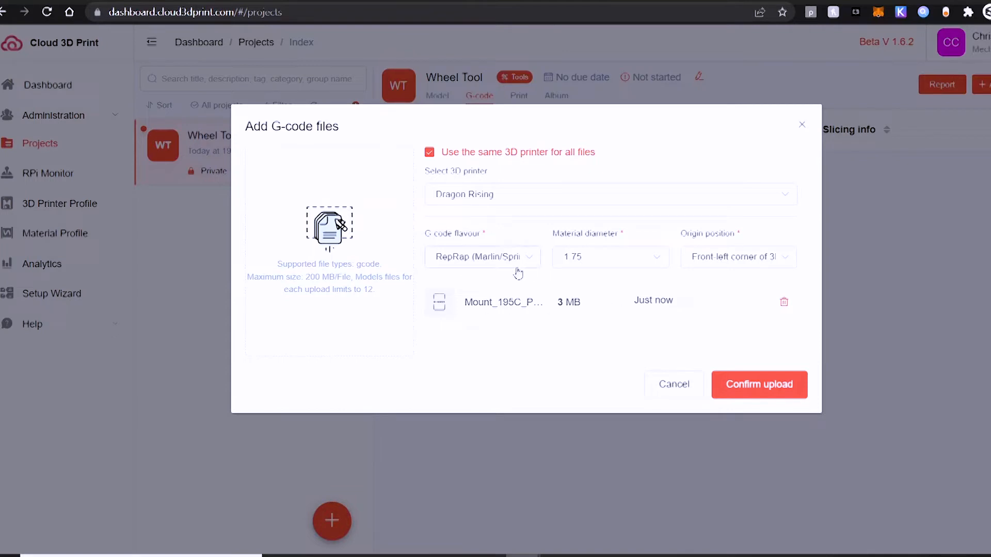
pyautogui.click(730, 387)
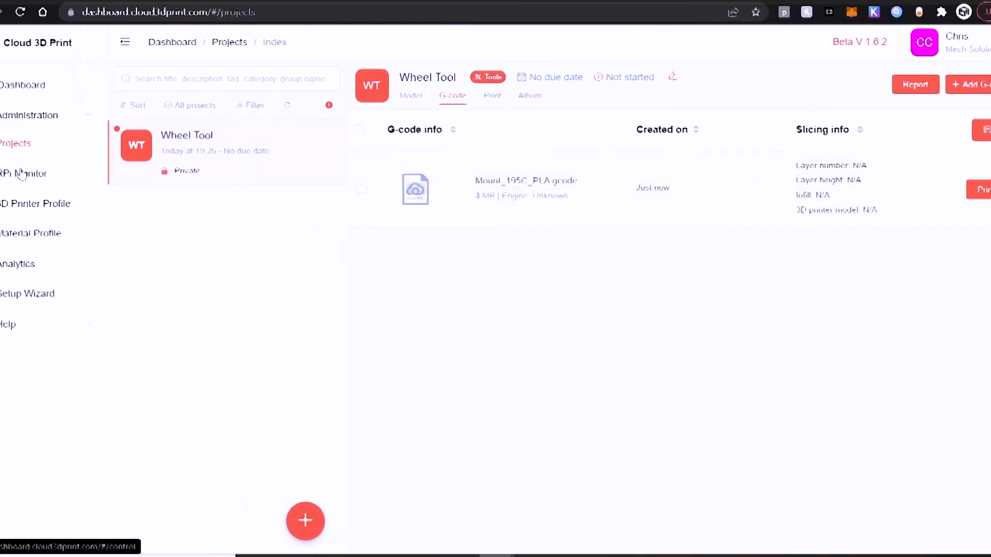
# Step: Start printing a file on Dragon Rising from the RPi Monitor and expand the Wheel Tool project to choose its G-code
pyautogui.click(19, 174)
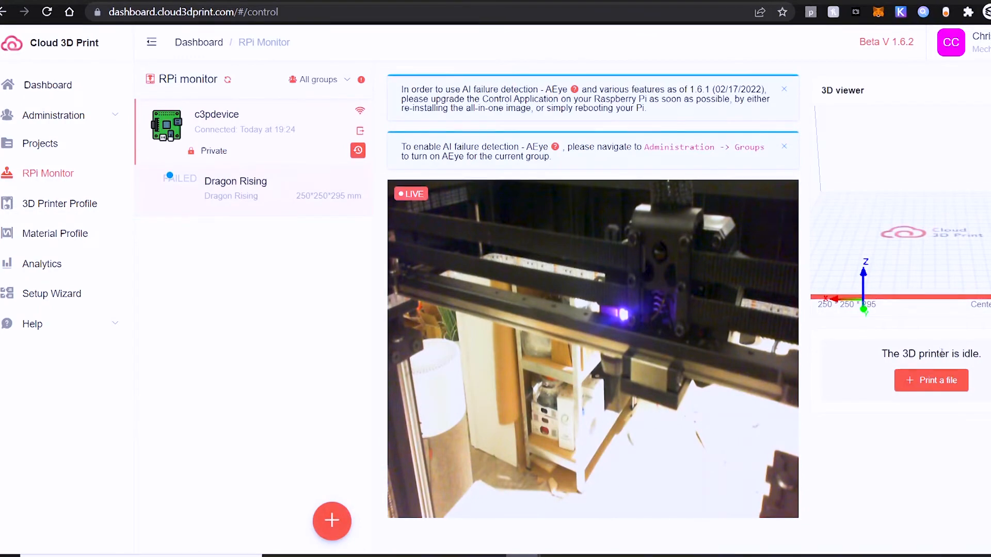
pyautogui.click(938, 380)
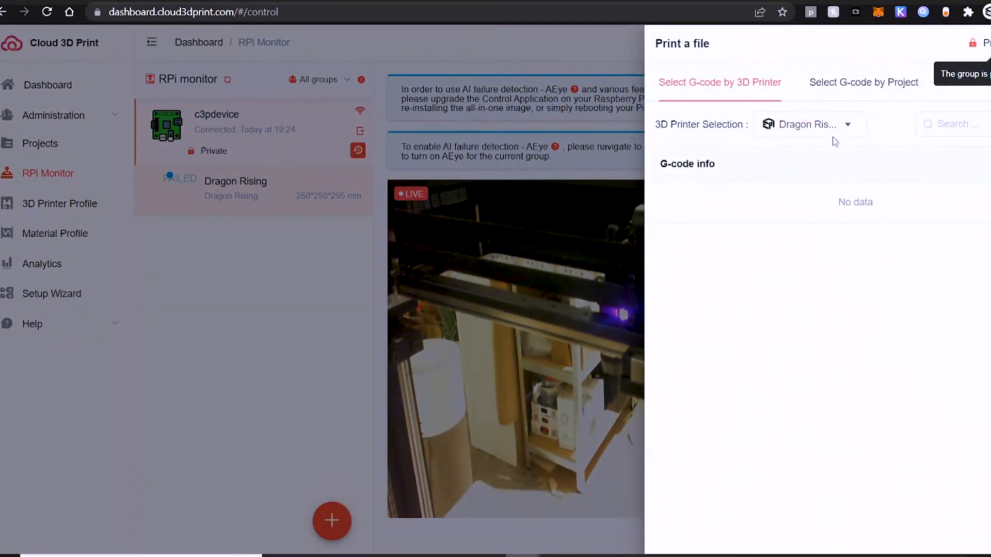
pyautogui.click(869, 93)
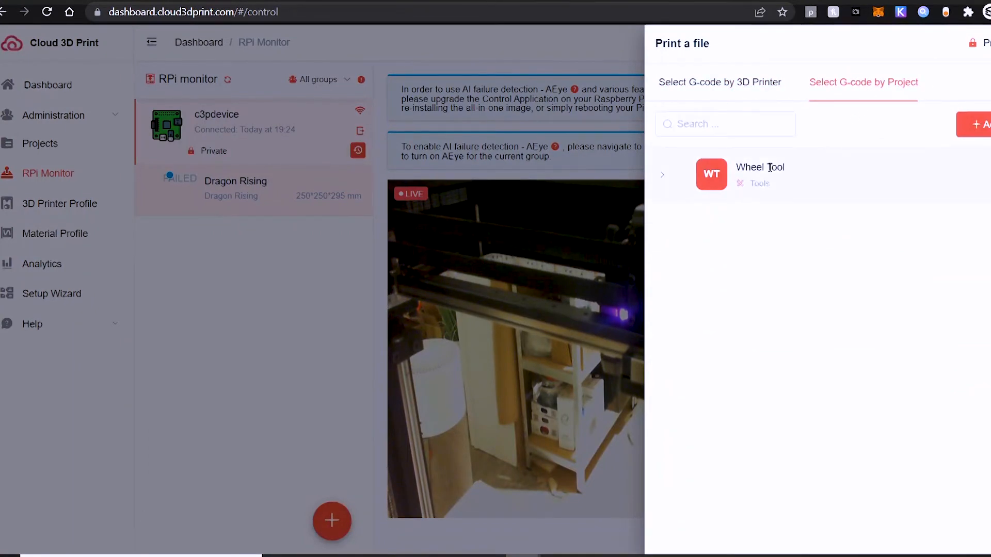
pyautogui.click(660, 176)
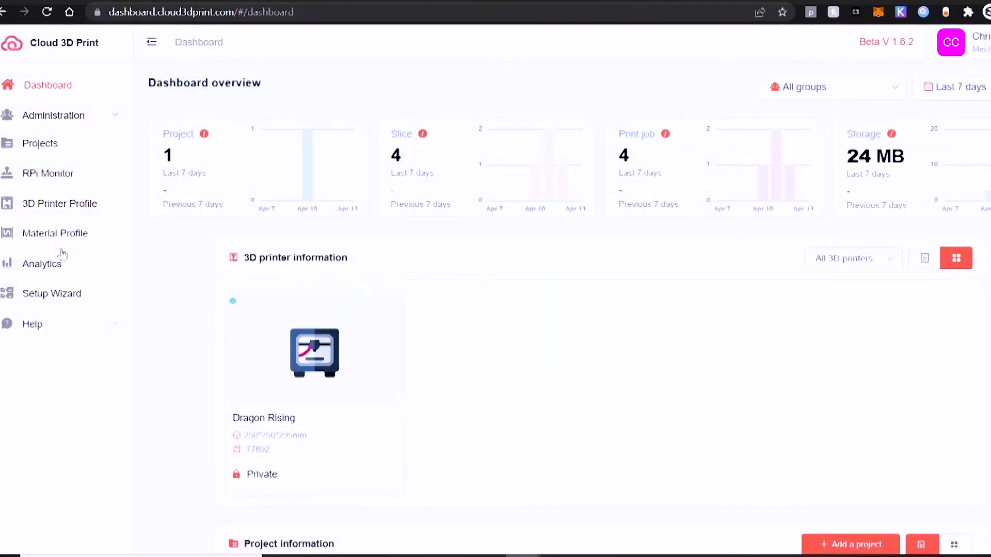
# Step: Add a material category in the Private group with category PLA and subcategory PLA Plus
pyautogui.click(61, 240)
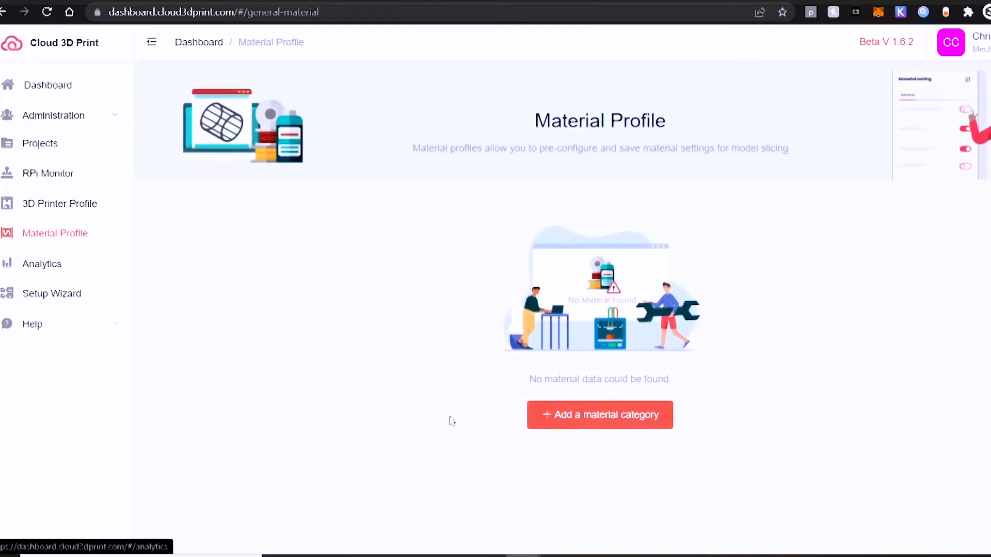
pyautogui.click(591, 415)
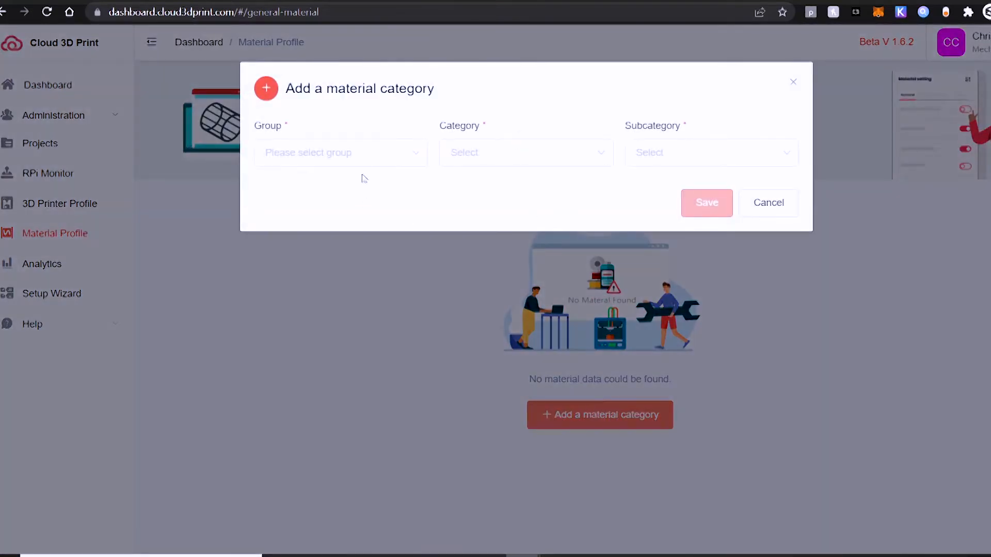
pyautogui.click(361, 163)
pyautogui.click(339, 190)
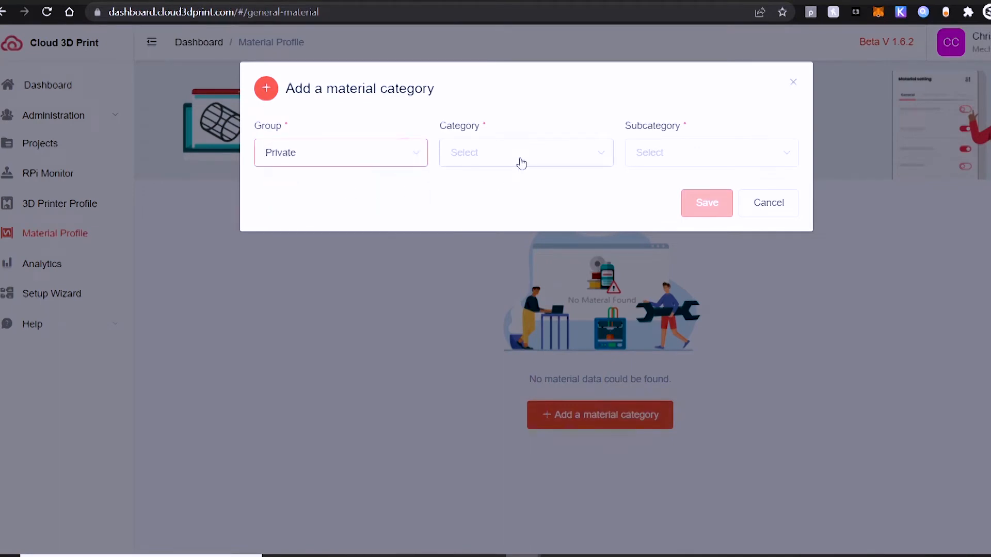
pyautogui.click(521, 164)
pyautogui.click(476, 335)
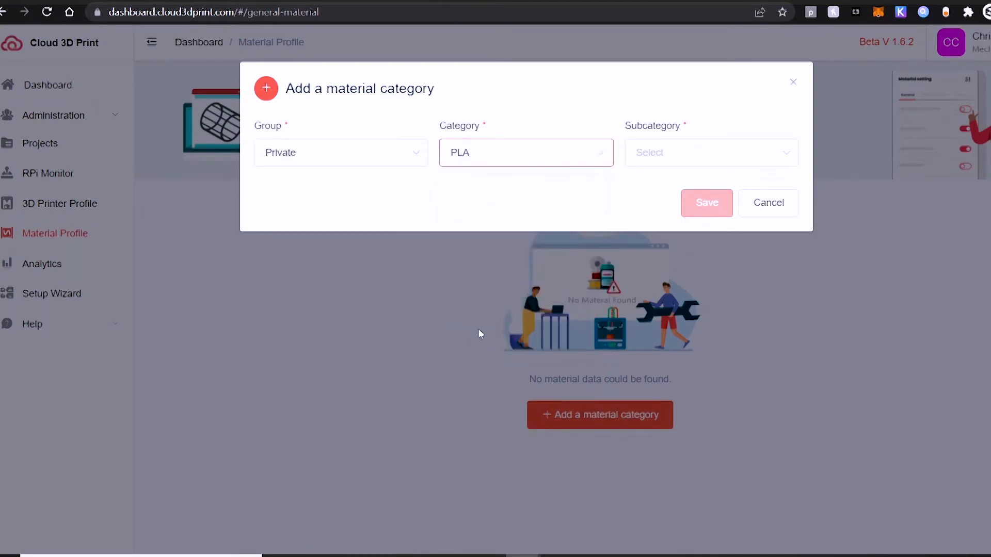
pyautogui.click(677, 164)
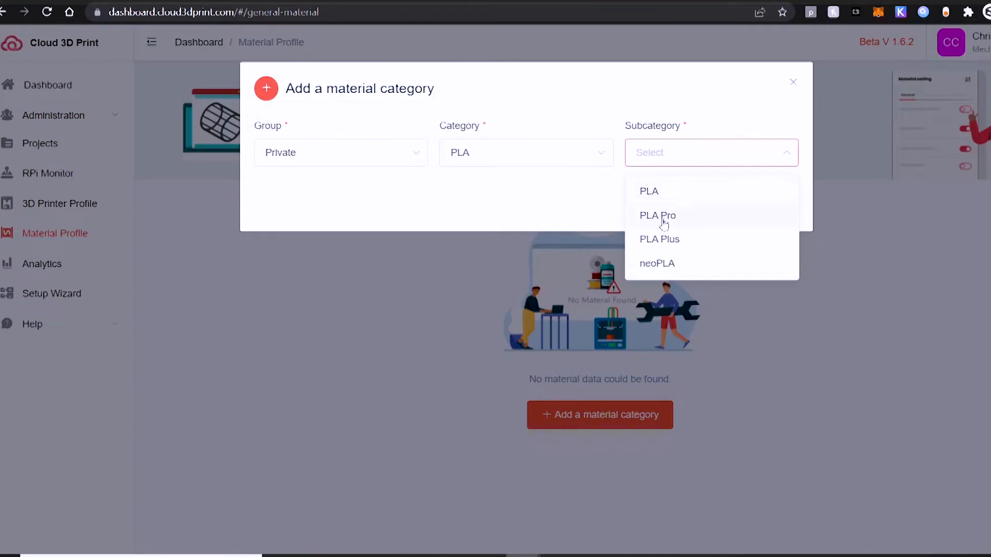
pyautogui.click(663, 239)
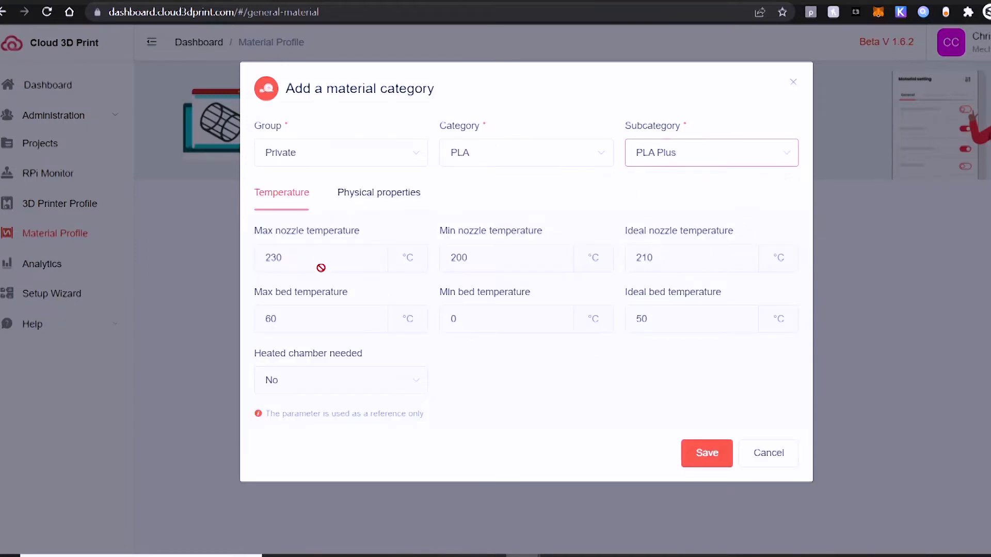
# Step: Review the PLA Plus temperature and physical property parameters, and save the material category
pyautogui.click(290, 256)
pyautogui.doubleClick(276, 257)
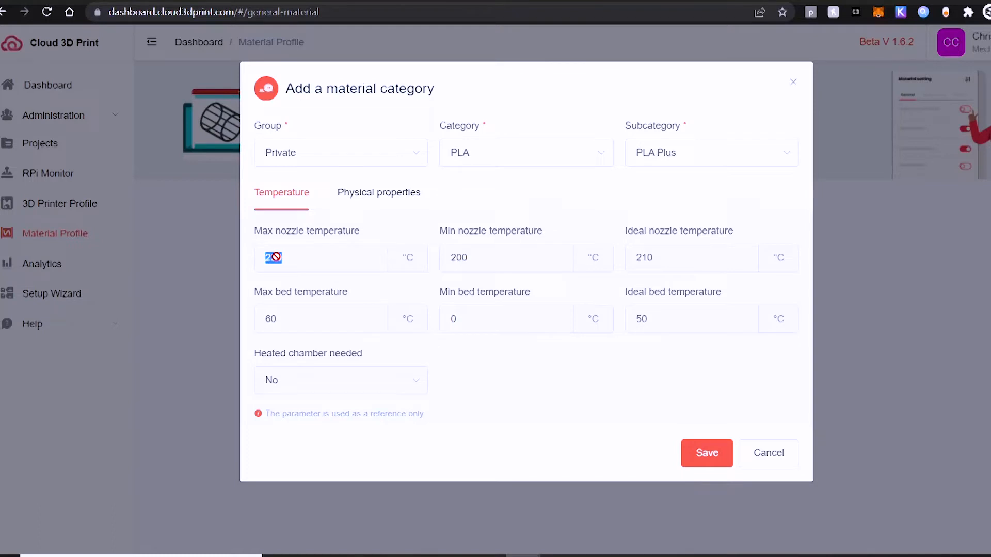
pyautogui.click(347, 264)
pyautogui.click(380, 201)
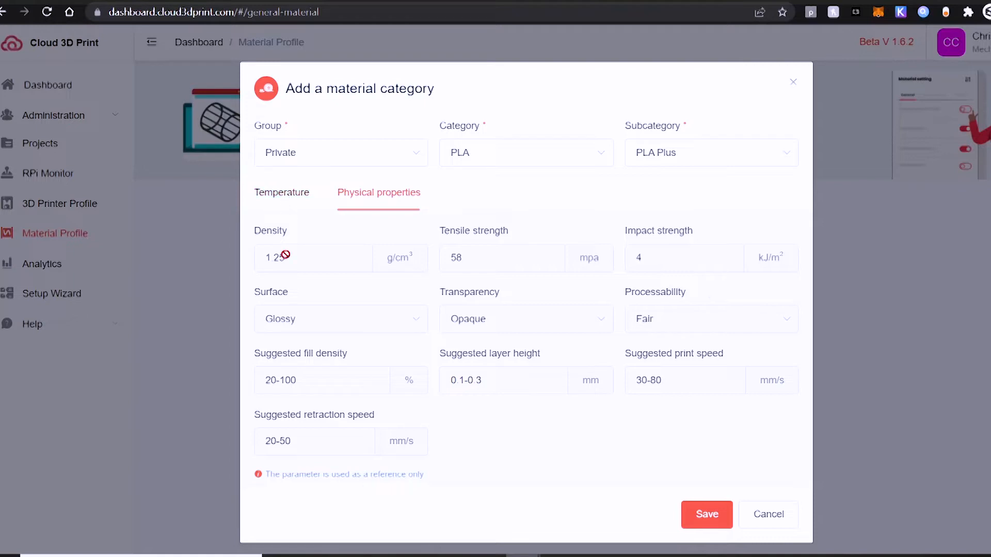
pyautogui.click(282, 194)
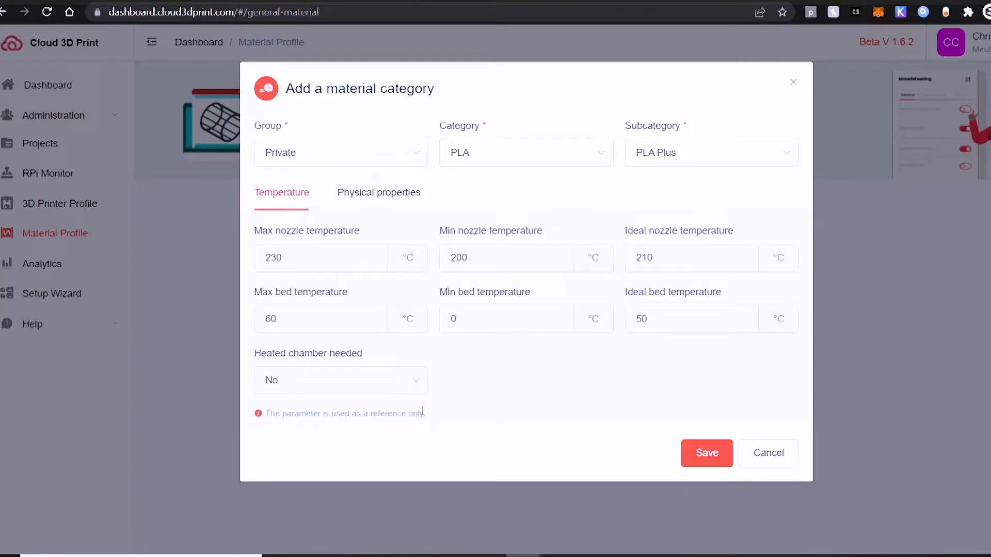
pyautogui.moveTo(422, 412); pyautogui.dragTo(260, 412)
pyautogui.click(449, 413)
pyautogui.click(702, 454)
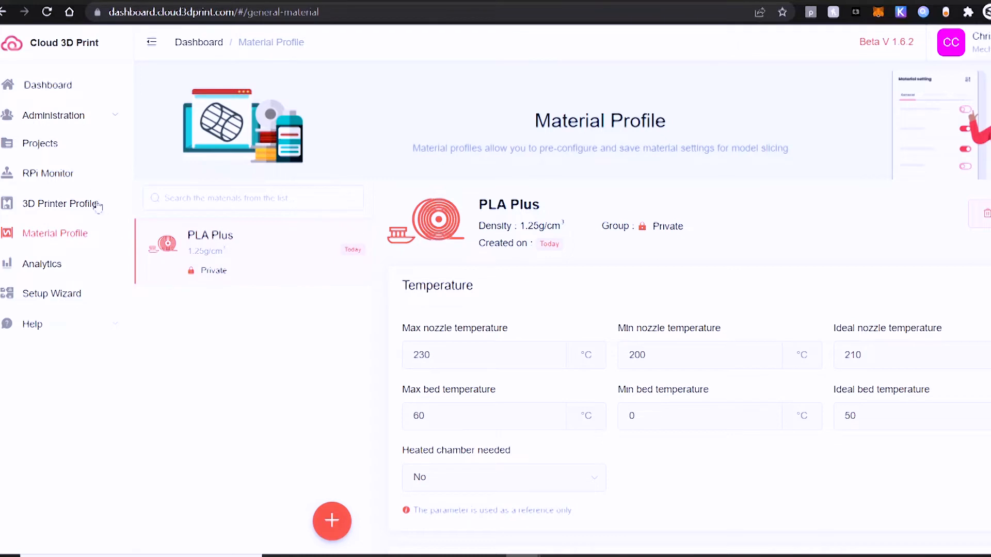
# Step: Upload the 2Tire.STL model in millimetres to the Wheel Tool project
pyautogui.click(50, 155)
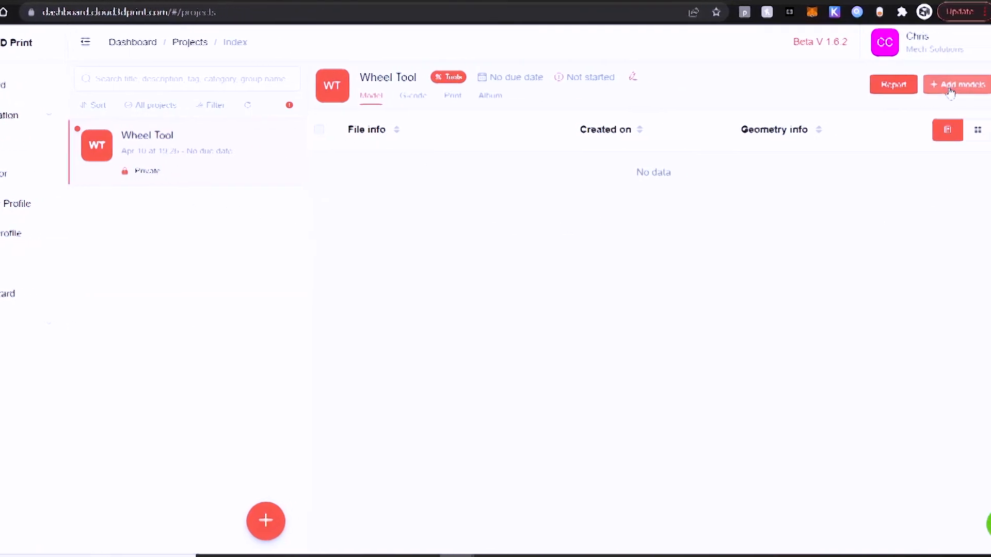
pyautogui.click(949, 84)
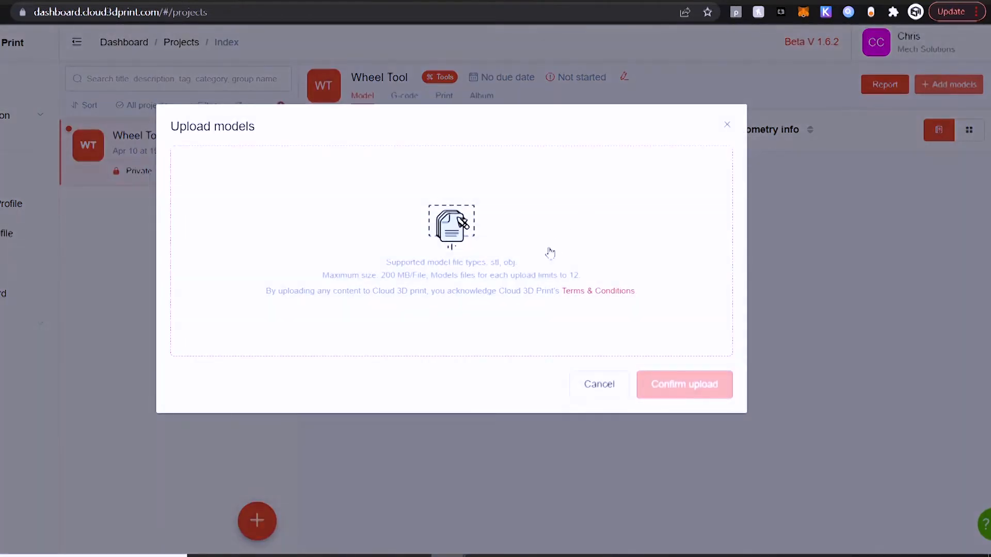
pyautogui.click(467, 242)
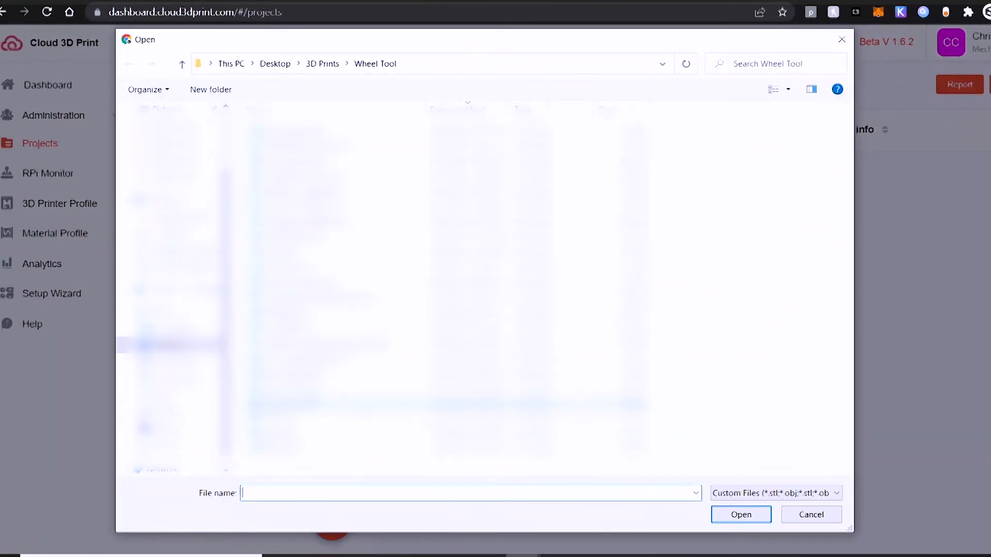
pyautogui.doubleClick(377, 417)
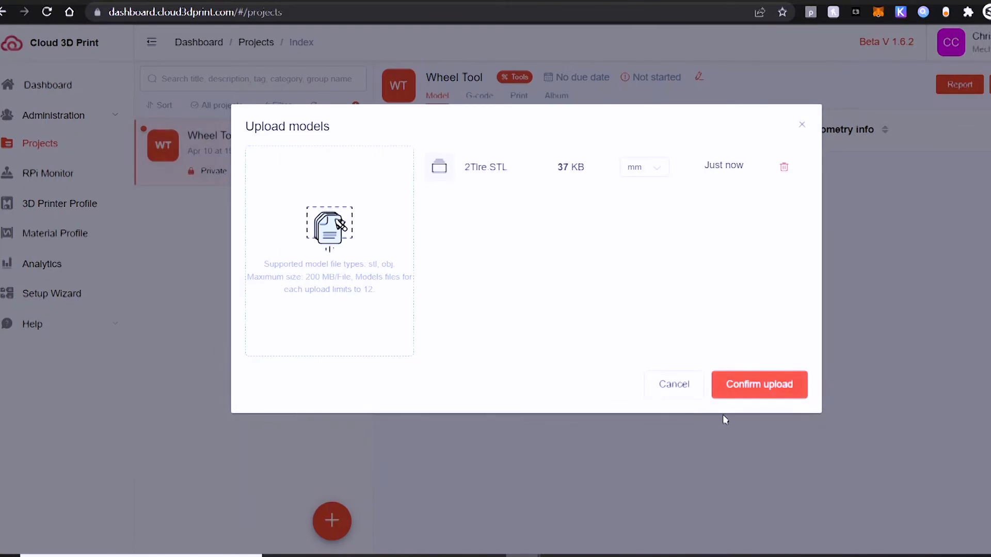
pyautogui.click(770, 395)
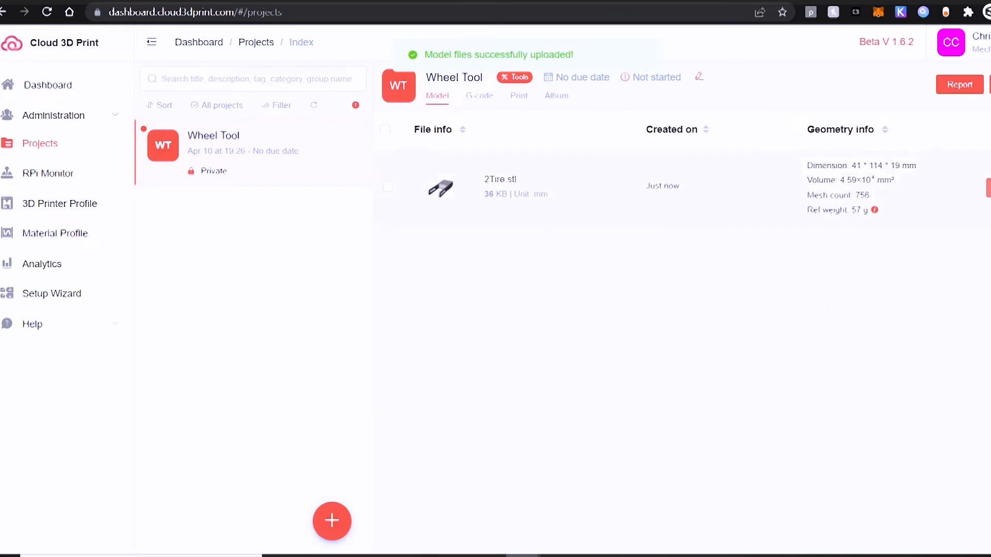
# Step: Check the project's G-code list, and open the 2Tire model in the slicing workspace
pyautogui.click(488, 103)
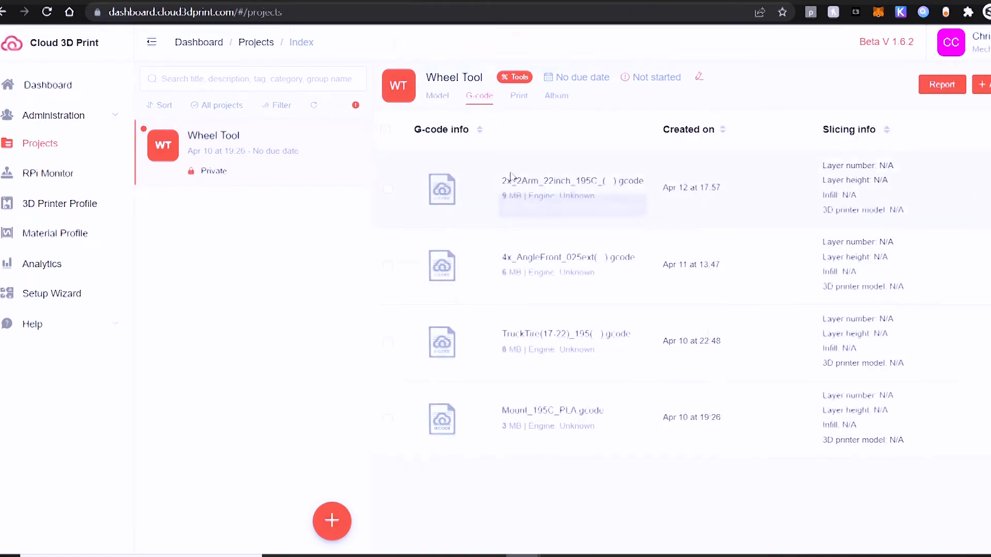
pyautogui.click(446, 105)
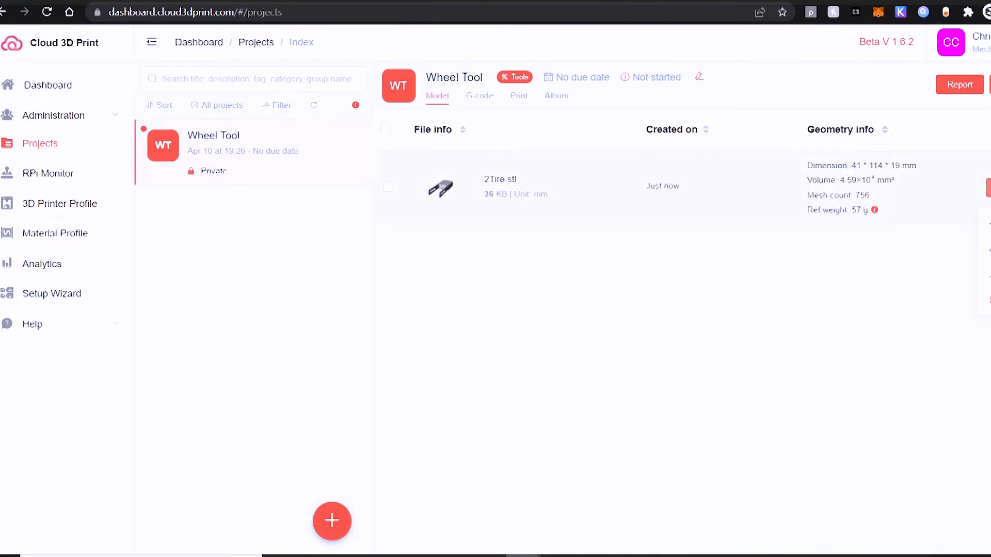
pyautogui.click(954, 190)
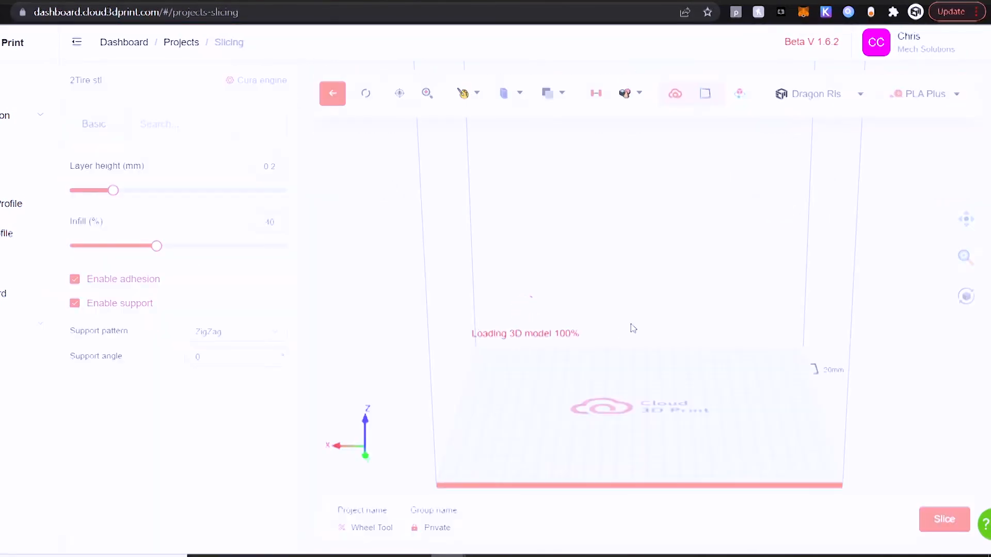
pyautogui.moveTo(507, 408); pyautogui.dragTo(545, 409)
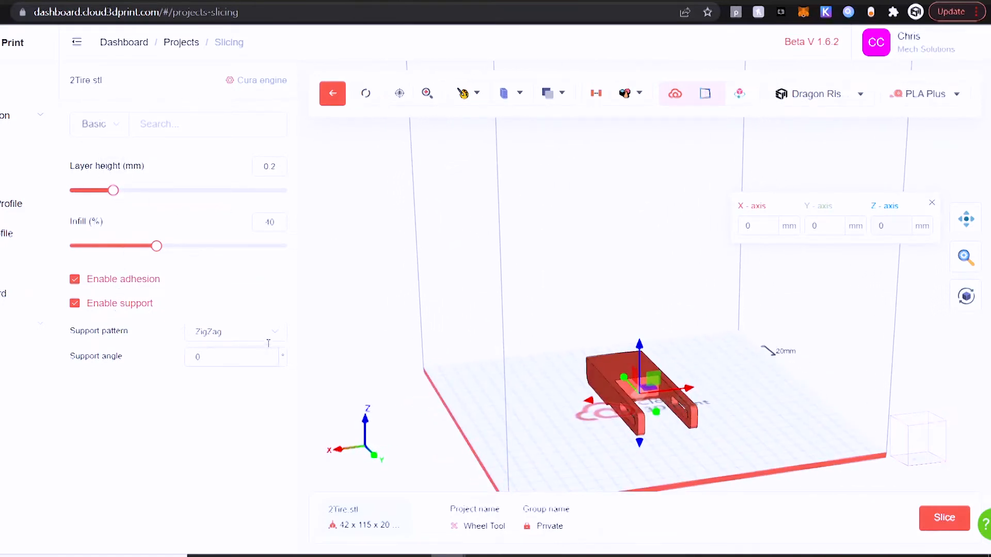
# Step: Switch the slicing parameters from the Basic to the Advanced set
pyautogui.click(124, 135)
pyautogui.click(100, 186)
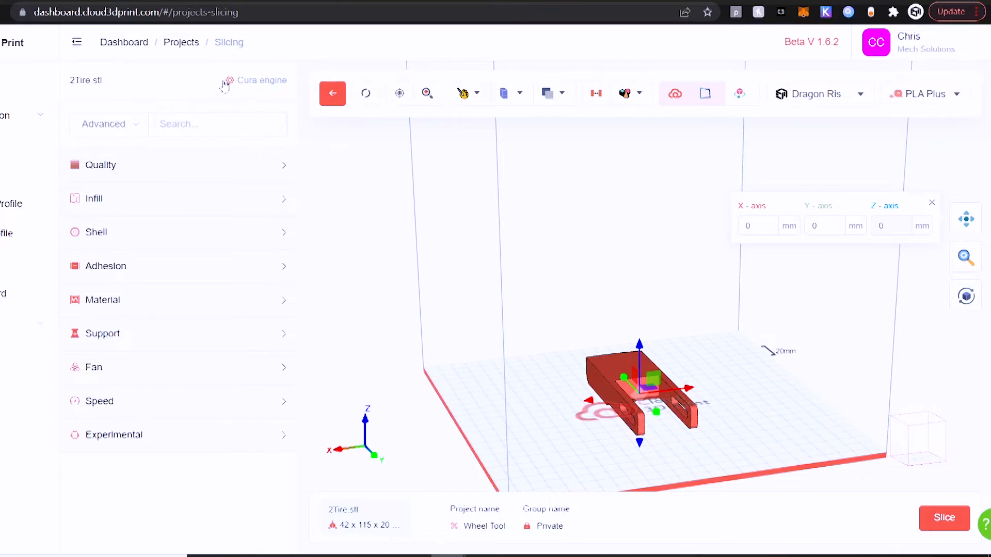
# Step: Look at the parameter groups offered by the SuperSlicer engine, and return to the Cura engine
pyautogui.click(259, 88)
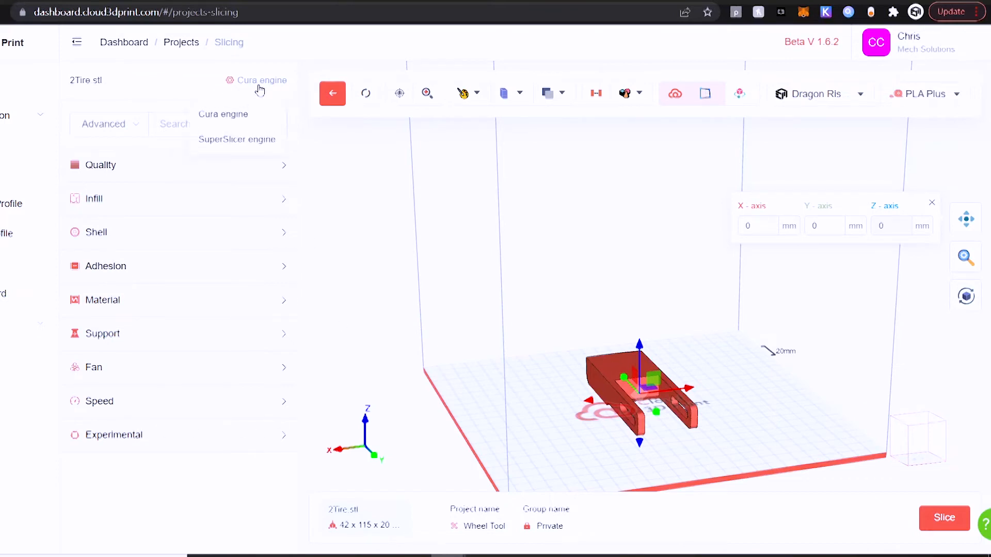
pyautogui.click(236, 140)
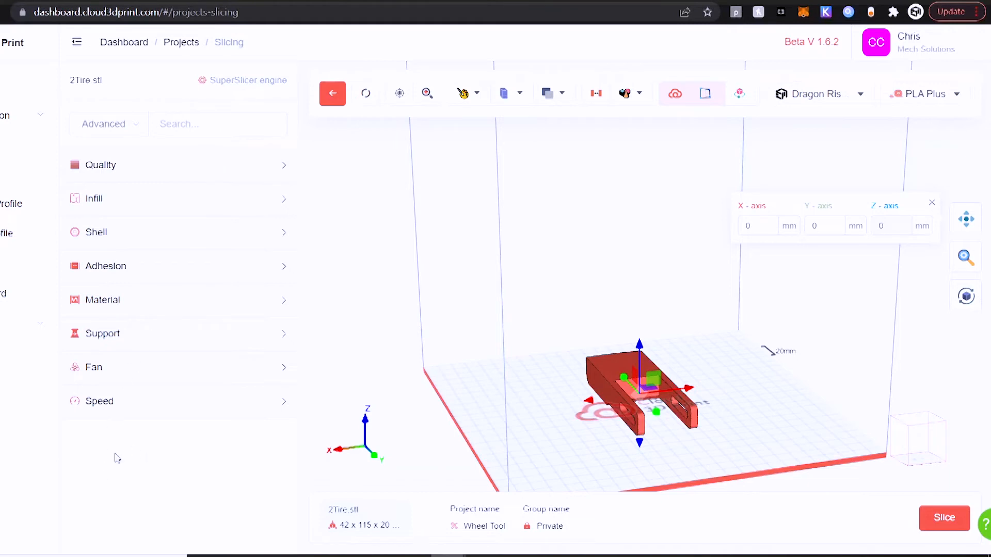
pyautogui.click(248, 86)
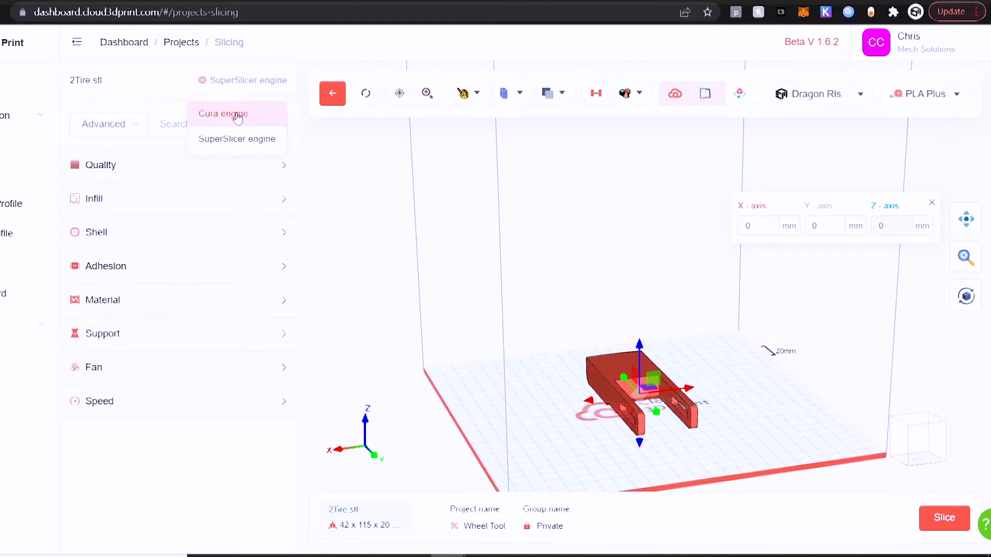
pyautogui.click(238, 116)
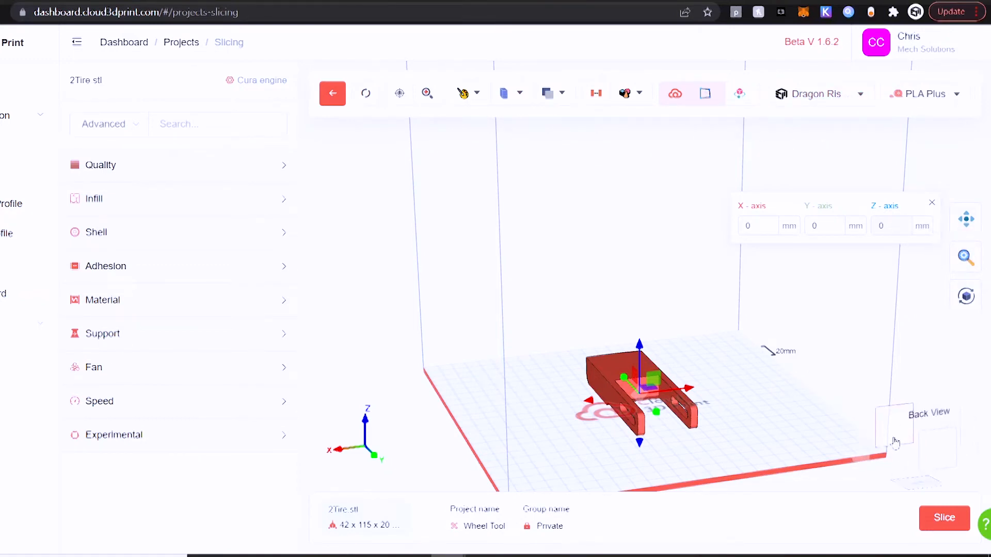
# Step: Enable Mesh on surface for rotation and flip the 2Tire model upside down, about 177° around the X axis
pyautogui.moveTo(831, 415); pyautogui.dragTo(871, 413)
pyautogui.click(966, 298)
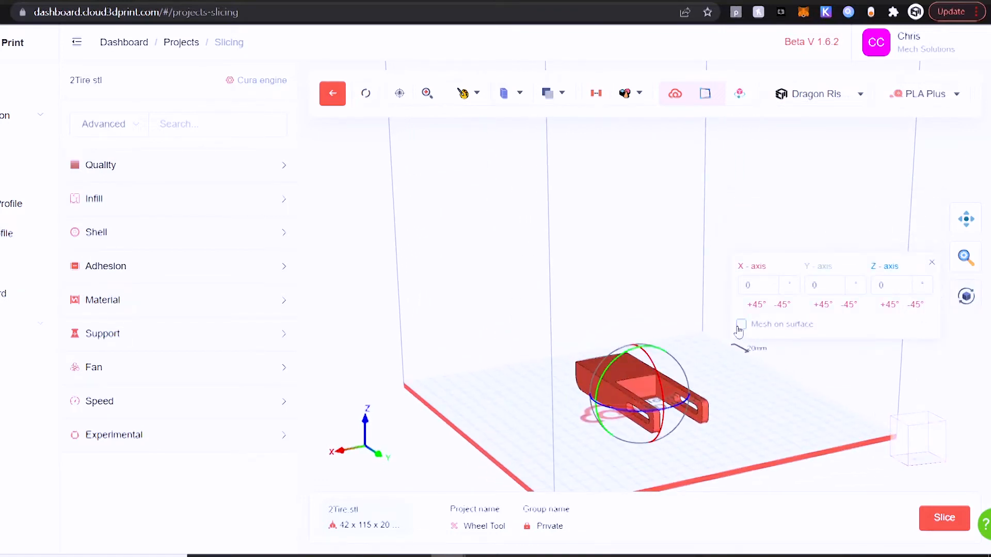
pyautogui.moveTo(633, 370); pyautogui.dragTo(650, 423)
pyautogui.moveTo(741, 442); pyautogui.dragTo(745, 352)
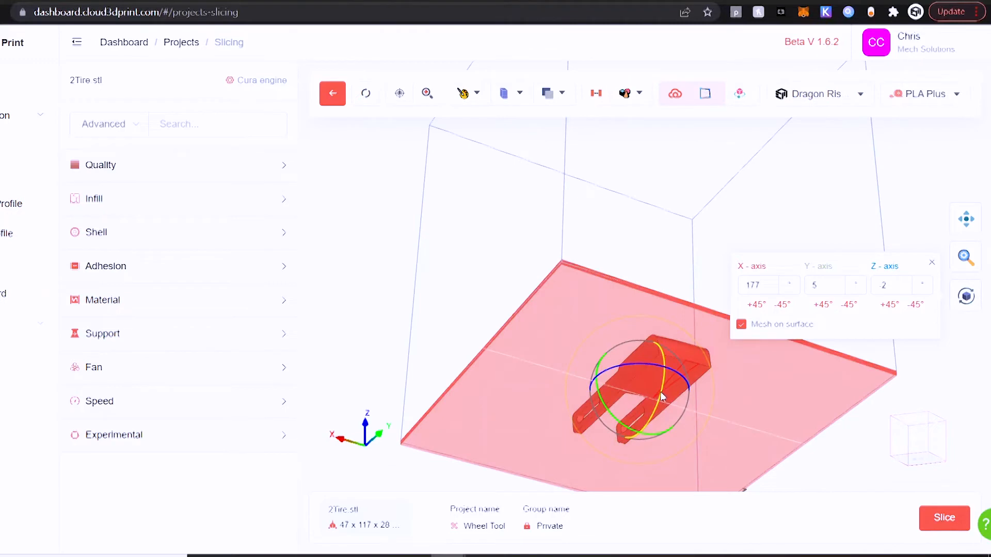
pyautogui.moveTo(683, 257); pyautogui.dragTo(774, 343)
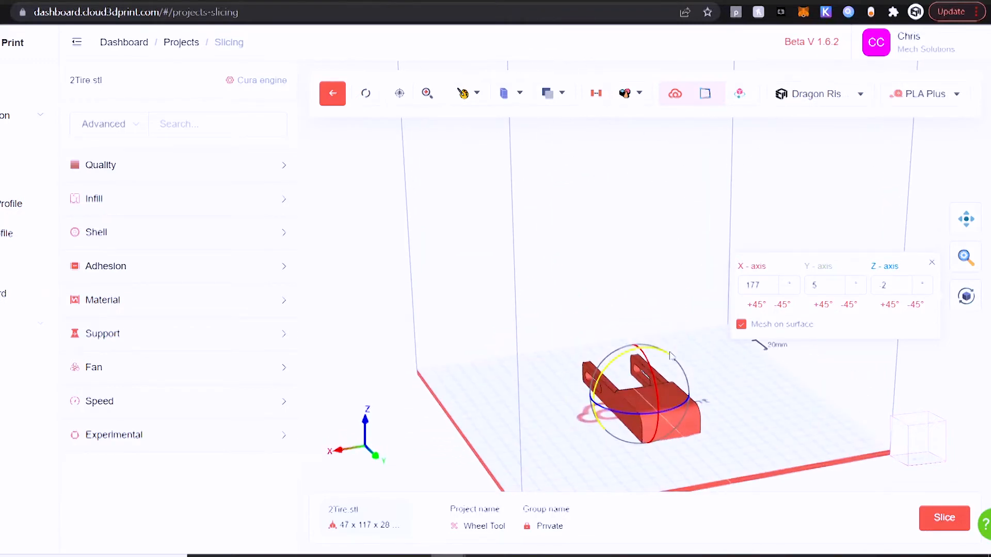
# Step: Rotate the model by two +45° increments around the Z axis, and set its Z rotation to exactly 90°
pyautogui.click(886, 305)
pyautogui.click(886, 305)
pyautogui.moveTo(835, 427); pyautogui.dragTo(816, 413)
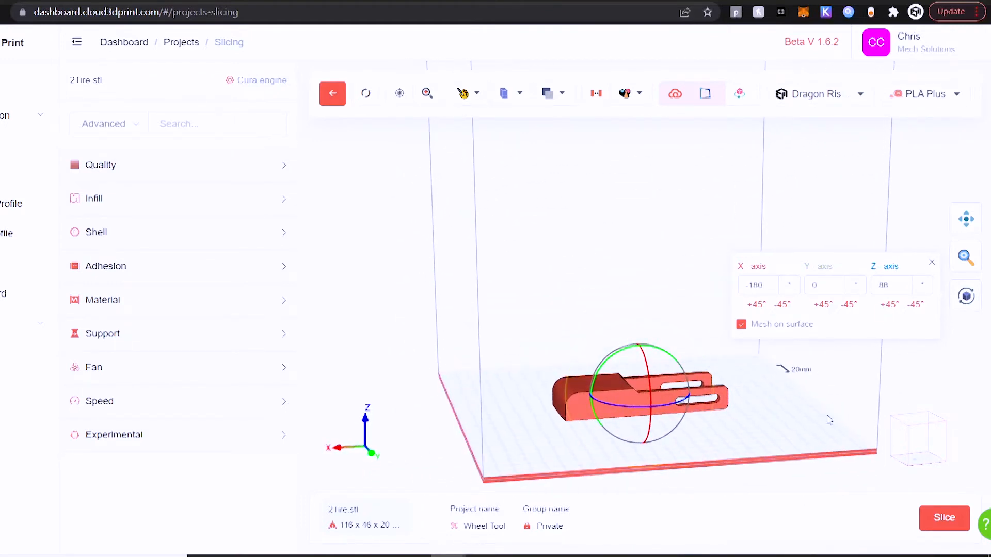
pyautogui.doubleClick(890, 288)
pyautogui.press('Return')
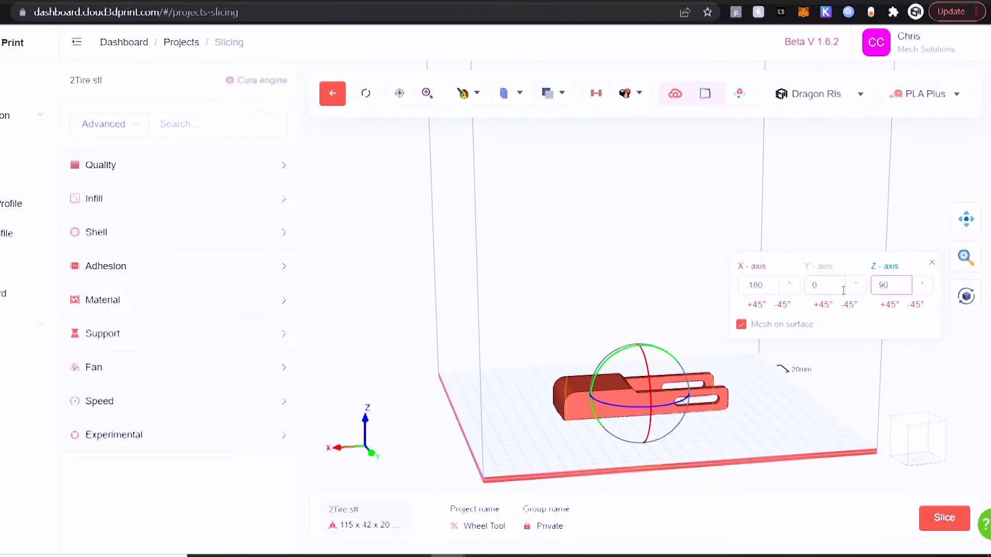
# Step: Check the material category and printer selected for slicing the model
pyautogui.moveTo(818, 420); pyautogui.dragTo(793, 437)
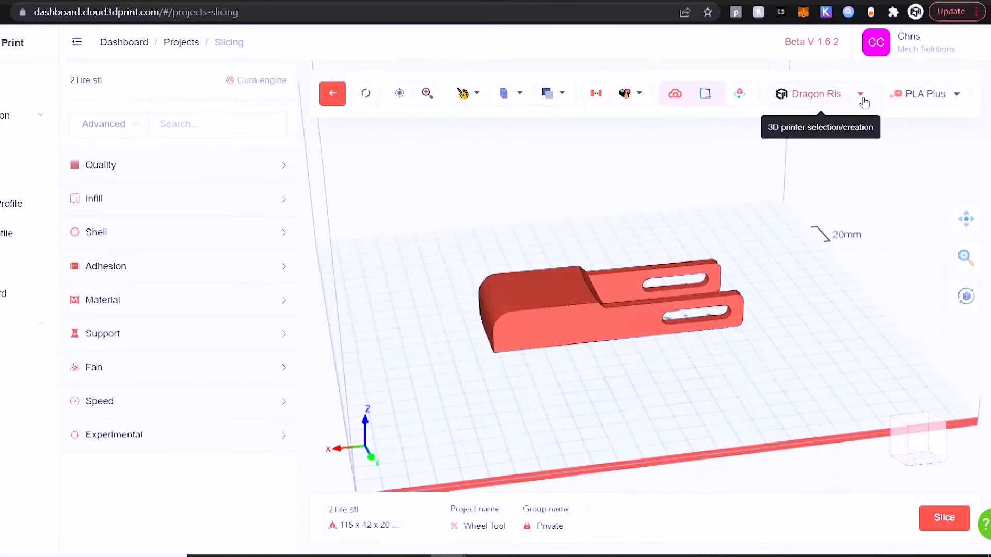
pyautogui.click(944, 94)
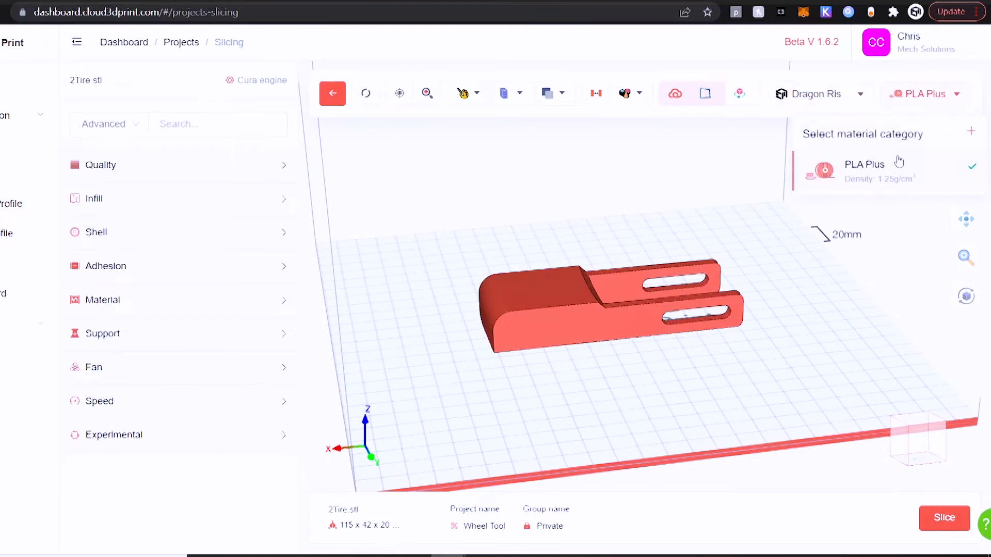
pyautogui.click(859, 94)
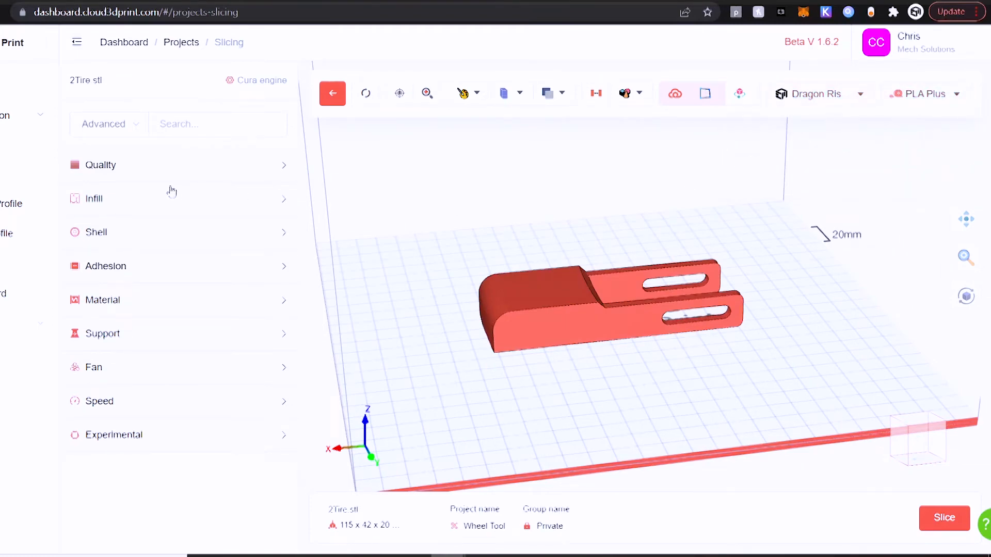
# Step: Review the Quality layer dimensions and the Infill parameters
pyautogui.click(117, 173)
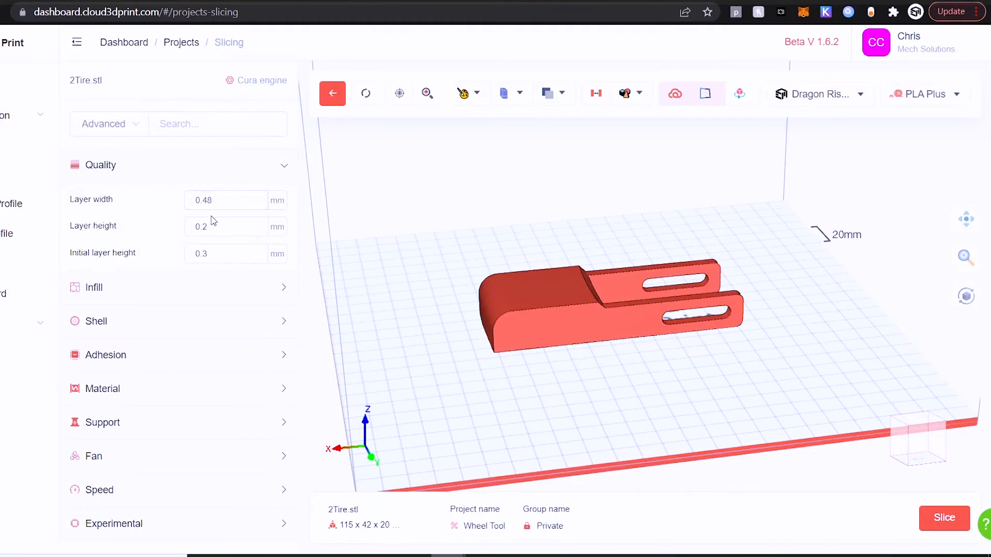
pyautogui.click(194, 163)
pyautogui.click(170, 204)
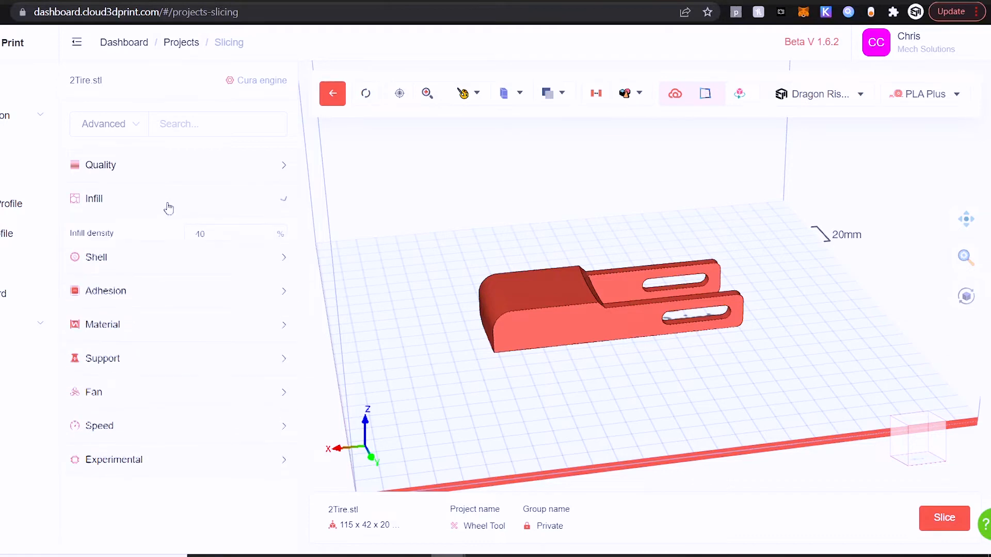
pyautogui.click(184, 209)
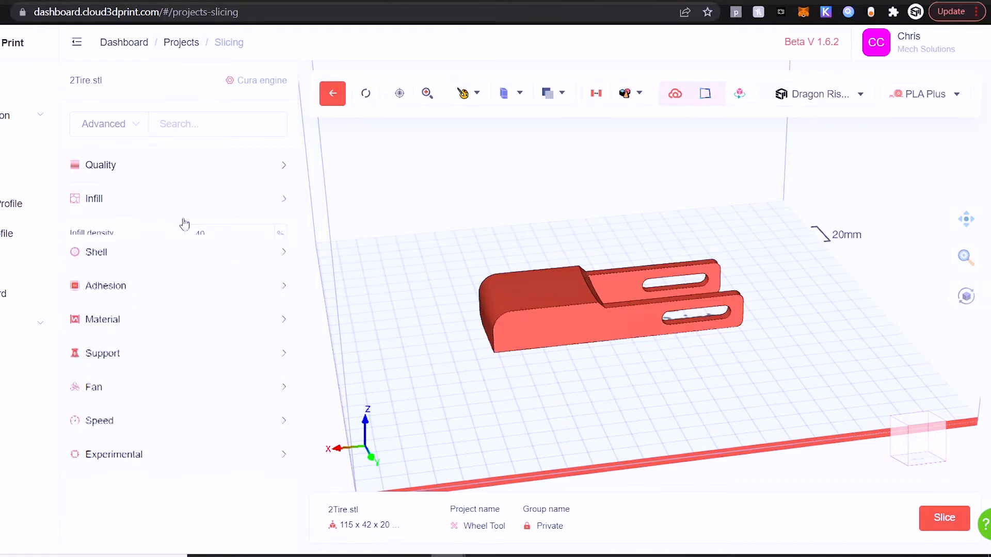
# Step: Set Ironing enabled to No in the Shell parameters, and choose the option for the Adhesion parameter
pyautogui.click(173, 235)
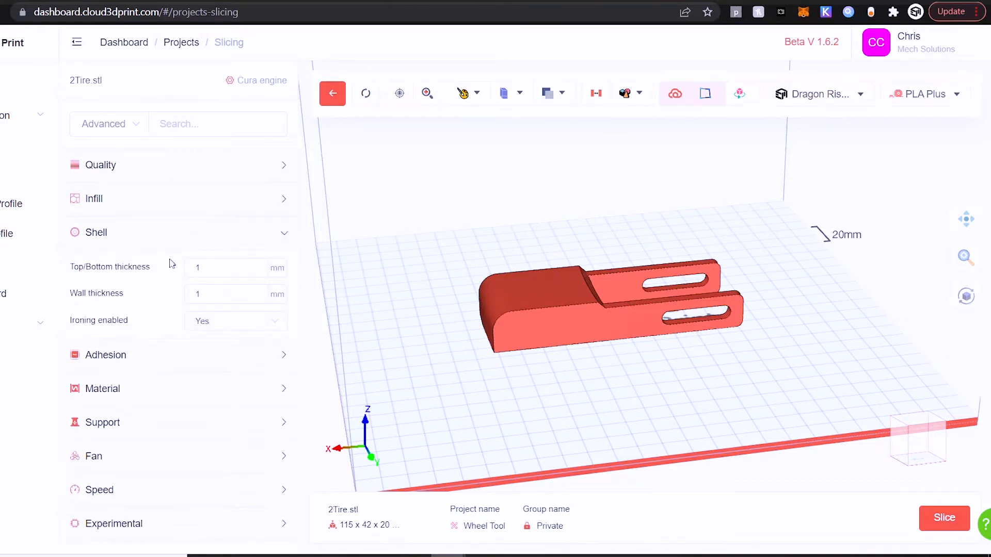
pyautogui.click(208, 330)
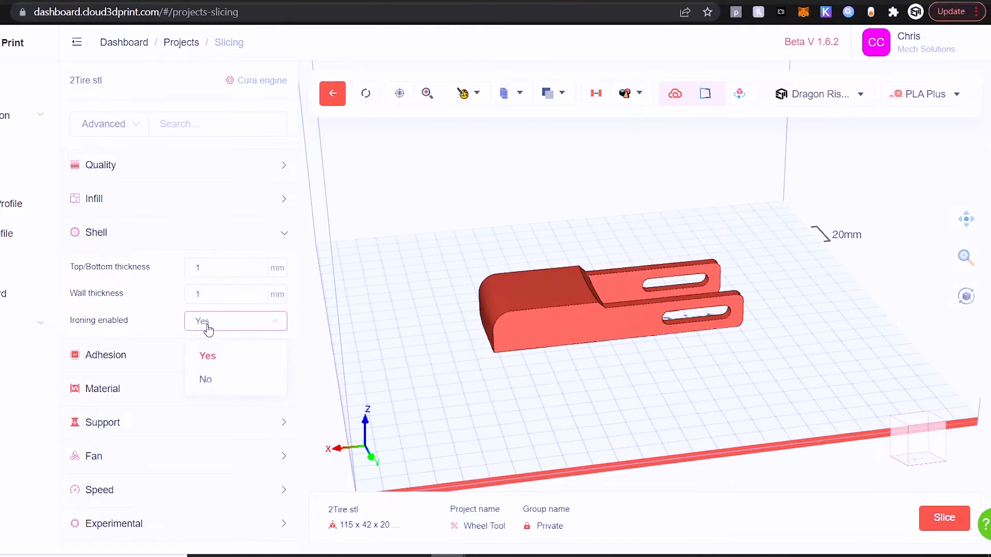
pyautogui.click(207, 380)
pyautogui.click(169, 237)
pyautogui.click(173, 267)
pyautogui.click(217, 302)
pyautogui.click(206, 335)
# Step: Set the material's nozzle temperature to 207 °C and the bed temperature to 55 °C
pyautogui.click(162, 276)
pyautogui.click(150, 305)
pyautogui.moveTo(222, 342); pyautogui.dragTo(176, 340)
pyautogui.write('207')
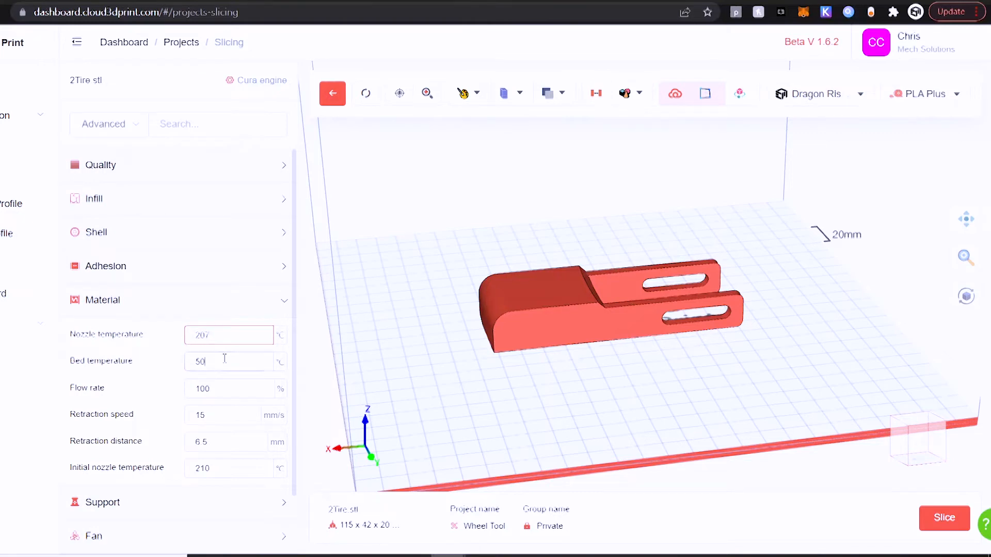
pyautogui.click(225, 360)
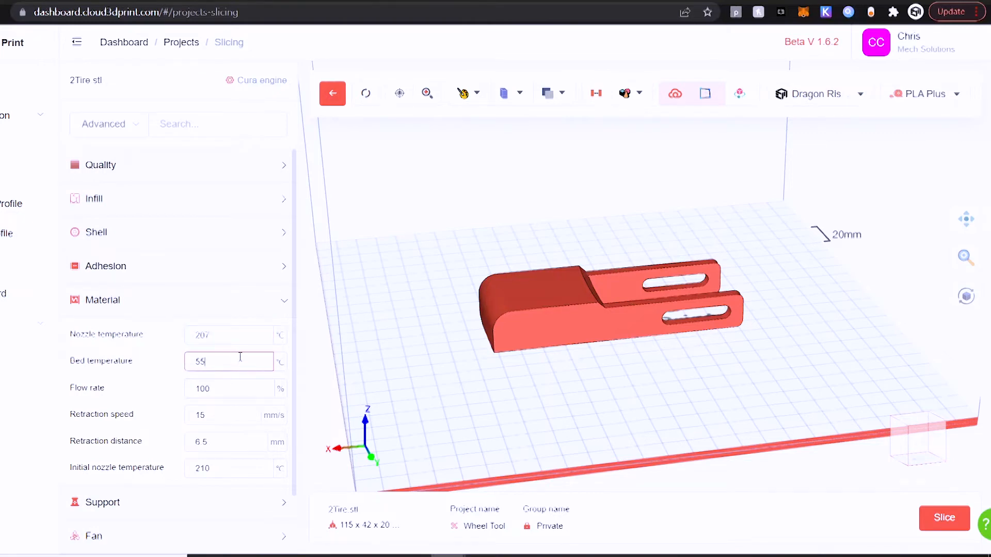
# Step: Set the material's retraction speed to 35 mm/s and the retraction distance to 1 mm
pyautogui.click(225, 415)
pyautogui.doubleClick(196, 415)
pyautogui.write('3')
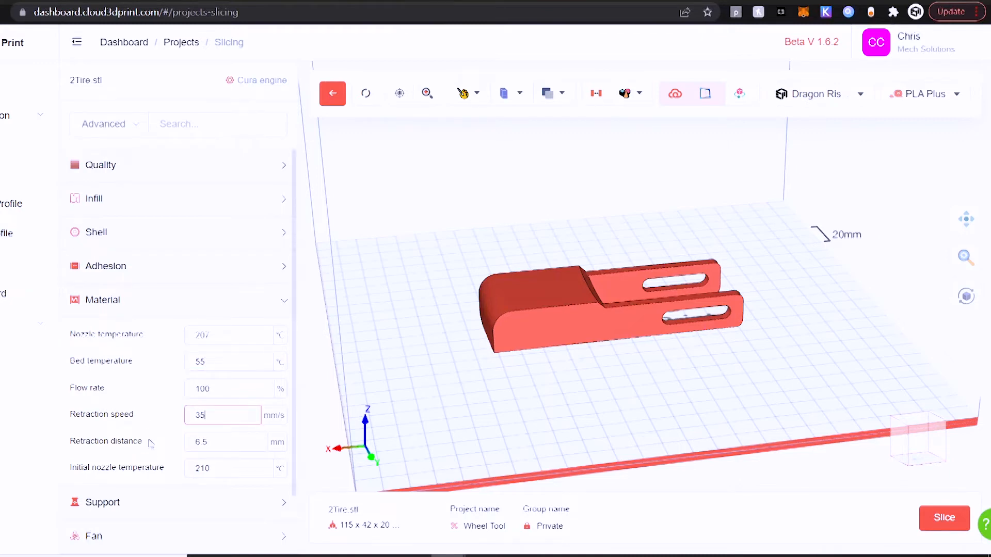
pyautogui.moveTo(219, 444); pyautogui.dragTo(145, 449)
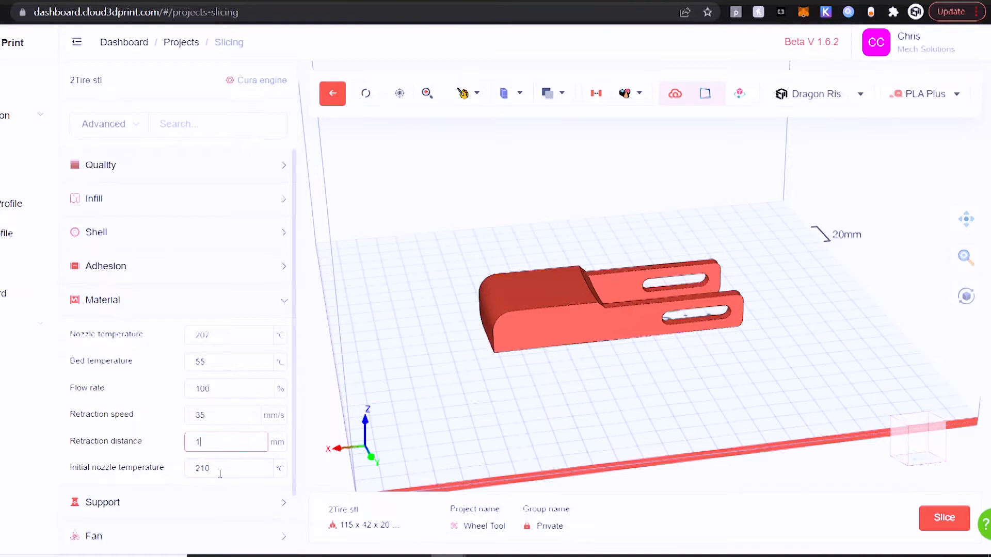
pyautogui.click(220, 471)
pyautogui.scroll(-2, 197, 288)
pyautogui.click(278, 258)
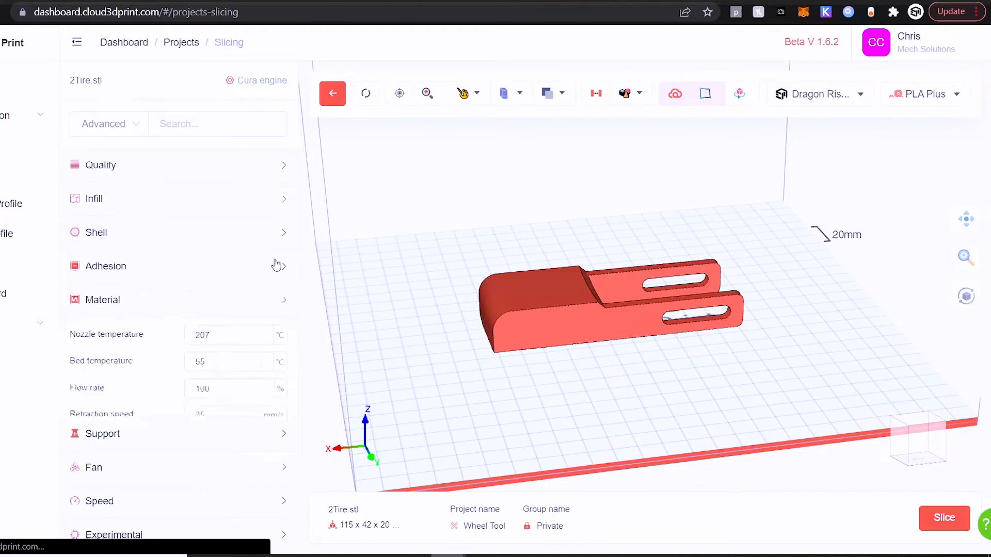
# Step: Disable supports by setting Support enabled to No
pyautogui.click(206, 338)
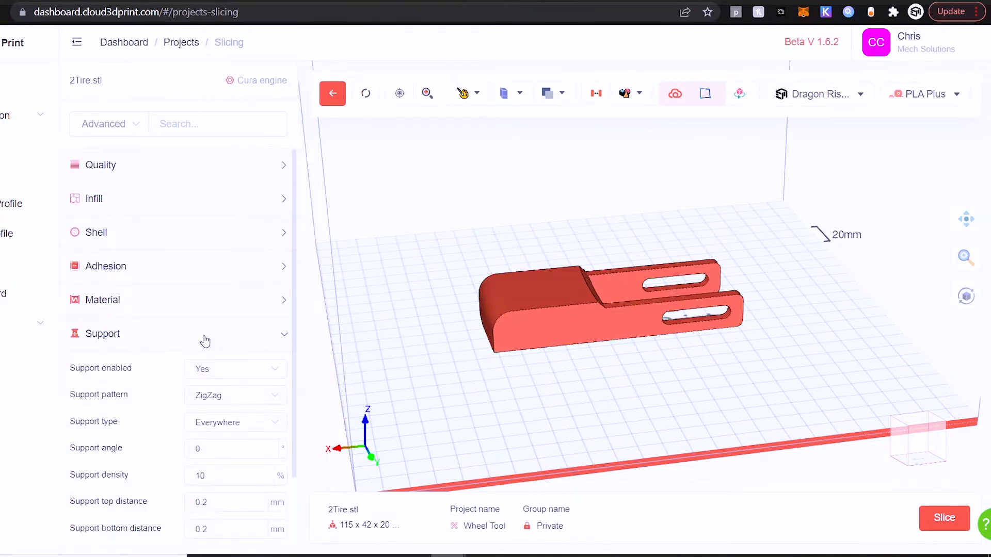
pyautogui.scroll(-2, 194, 320)
pyautogui.click(224, 276)
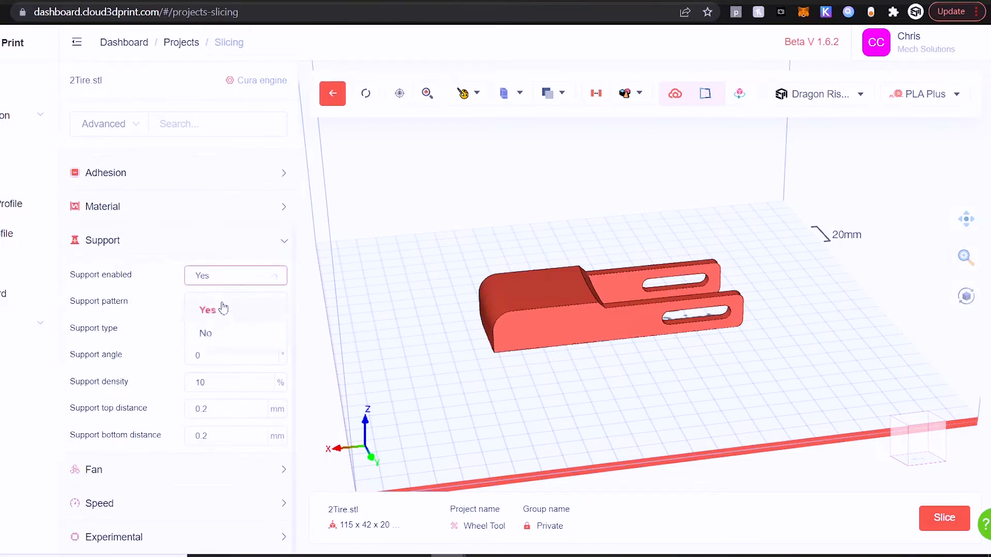
pyautogui.click(216, 334)
# Step: Review the Fan parameters, including fan speed, initial fan speed and full-speed height
pyautogui.click(155, 402)
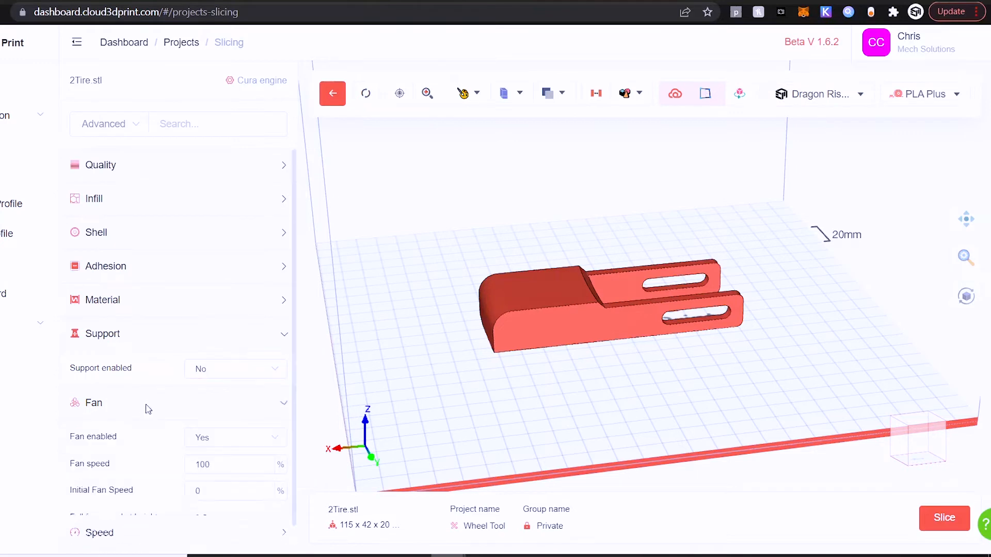
pyautogui.scroll(-1, 144, 336)
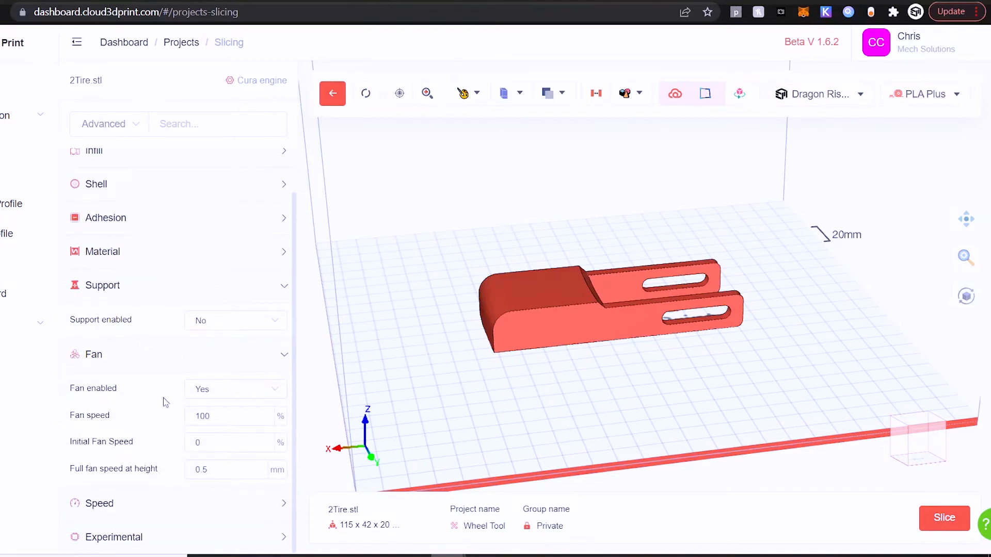
pyautogui.click(149, 363)
# Step: Set the wall speed to 45 mm/s in the Speed parameters, and review the infill and support speeds
pyautogui.click(139, 435)
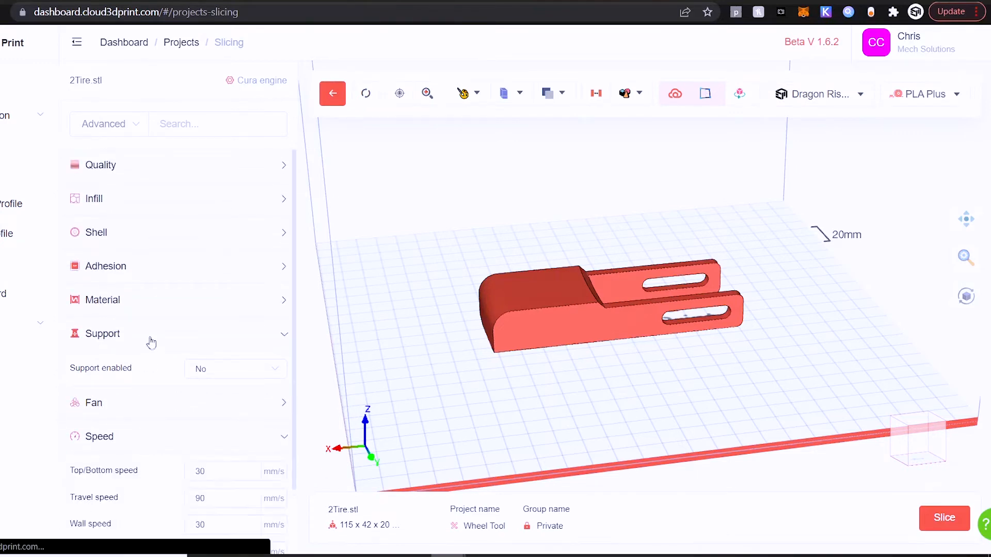
pyautogui.scroll(-1, 150, 346)
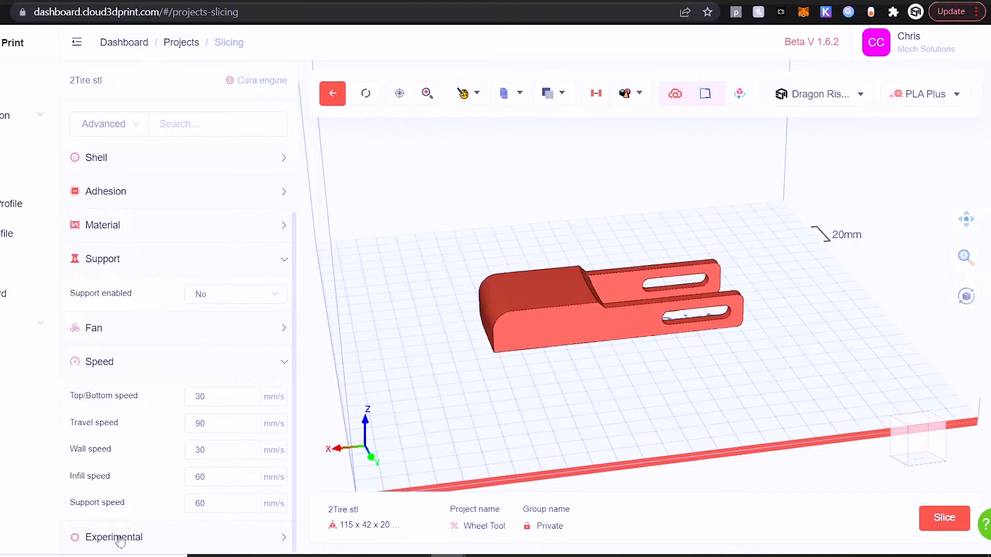
pyautogui.doubleClick(229, 450)
pyautogui.write('45')
pyautogui.click(227, 472)
pyautogui.moveTo(235, 479); pyautogui.dragTo(186, 483)
pyautogui.click(220, 501)
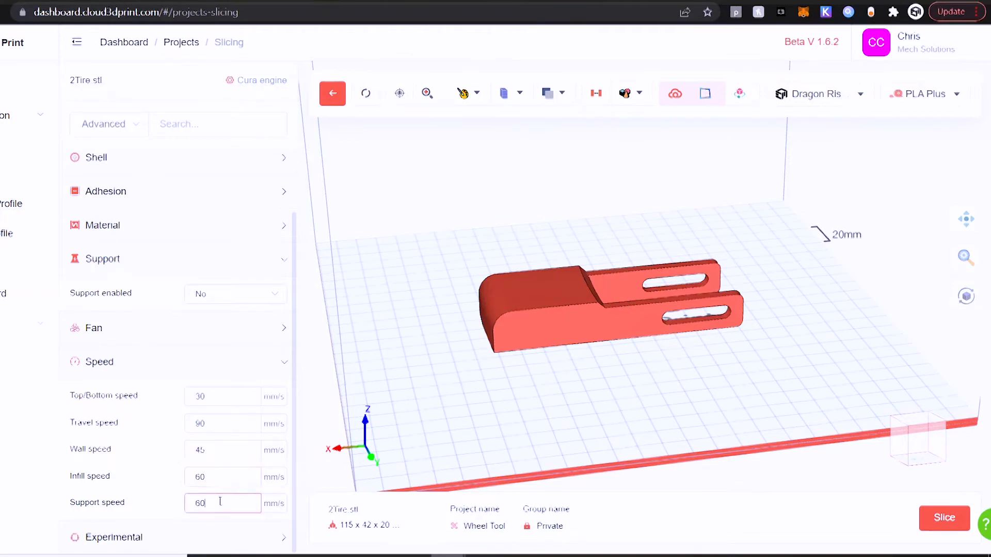
pyautogui.click(132, 374)
# Step: Check the experimental Vase mode setting, and slice the 2Tire model
pyautogui.click(133, 469)
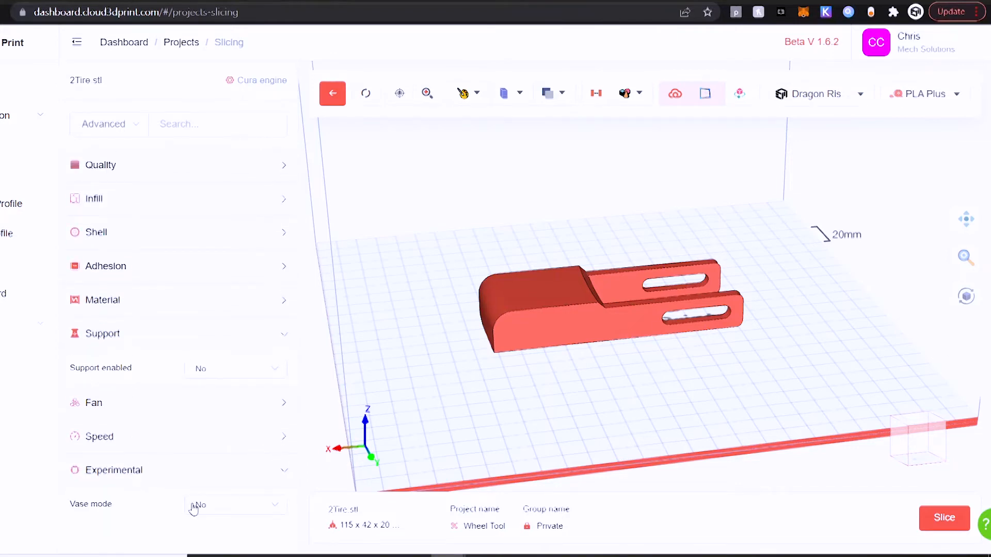
pyautogui.click(133, 471)
pyautogui.click(944, 518)
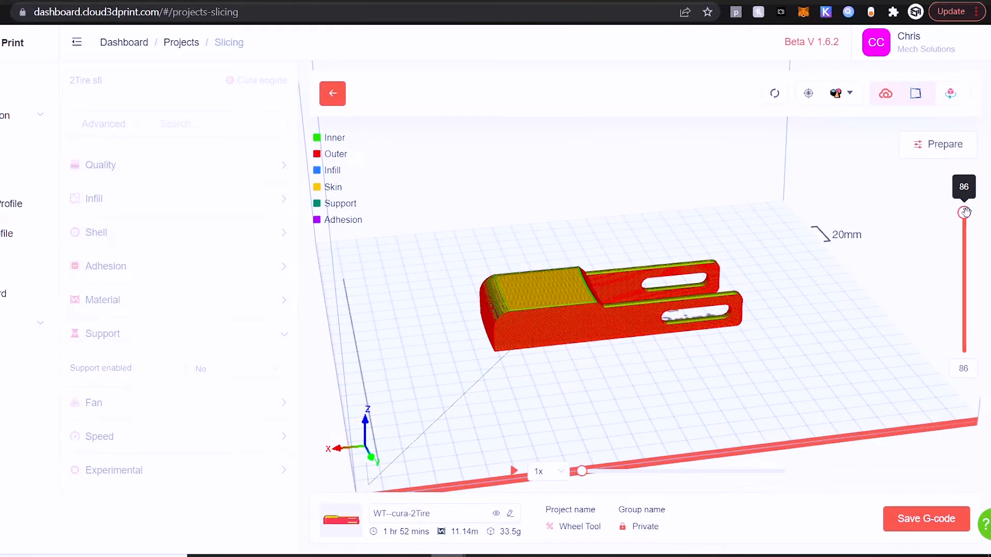
# Step: Inspect the sliced toolpath by lowering the layer preview to layer 48 and restoring all layers
pyautogui.moveTo(968, 218); pyautogui.dragTo(964, 277)
pyautogui.moveTo(805, 327)
pyautogui.mouseDown()
pyautogui.moveTo(802, 381)
pyautogui.moveTo(802, 341)
pyautogui.mouseUp()
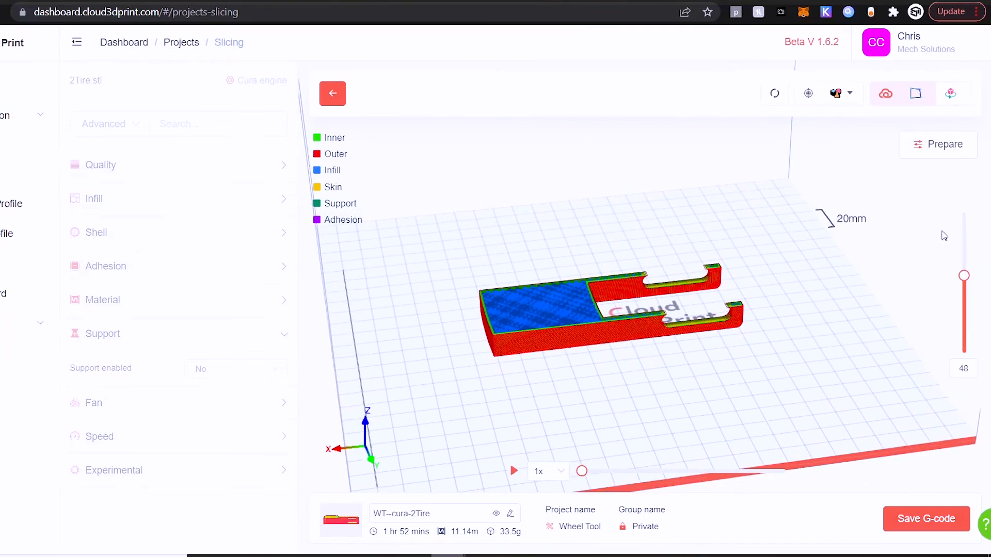
pyautogui.moveTo(960, 275); pyautogui.dragTo(964, 213)
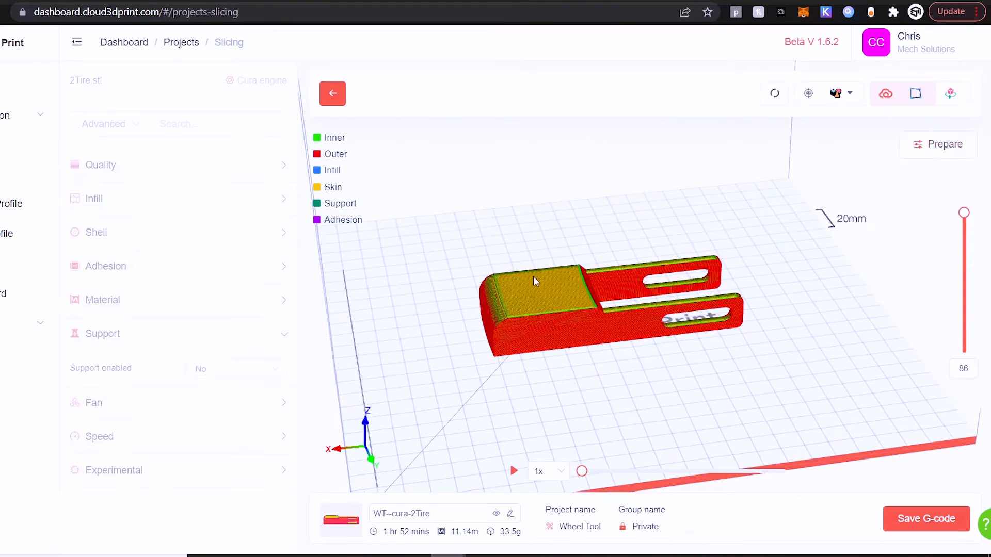
# Step: Return to model preparation, set the infill density to 20%, and slice the 2Tire model again
pyautogui.click(945, 145)
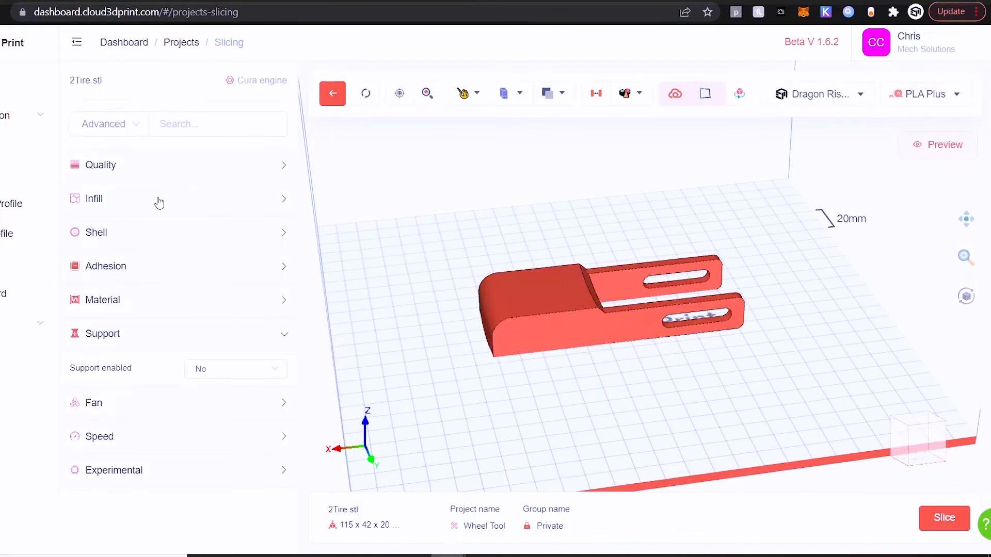
pyautogui.click(124, 204)
pyautogui.moveTo(238, 235); pyautogui.dragTo(172, 240)
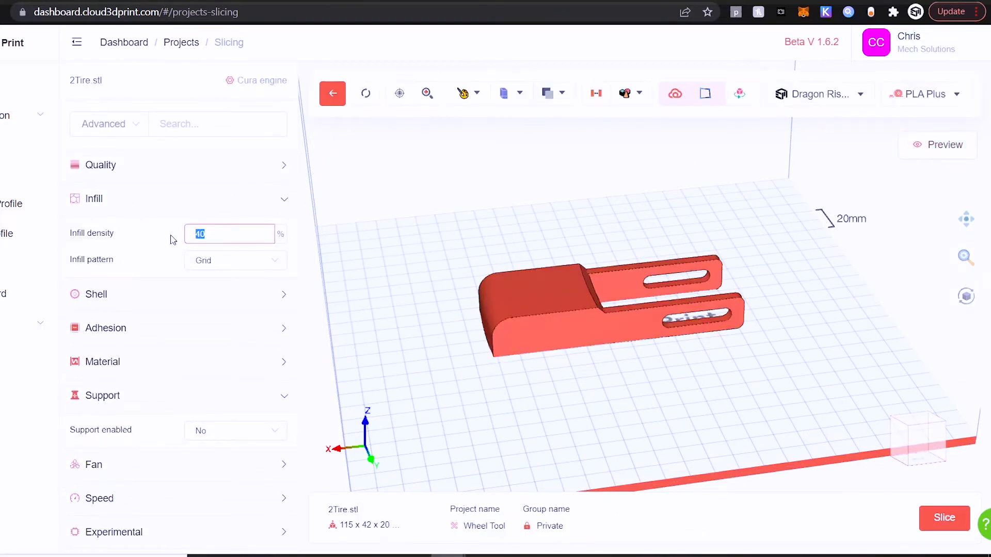
pyautogui.write('20')
pyautogui.click(938, 519)
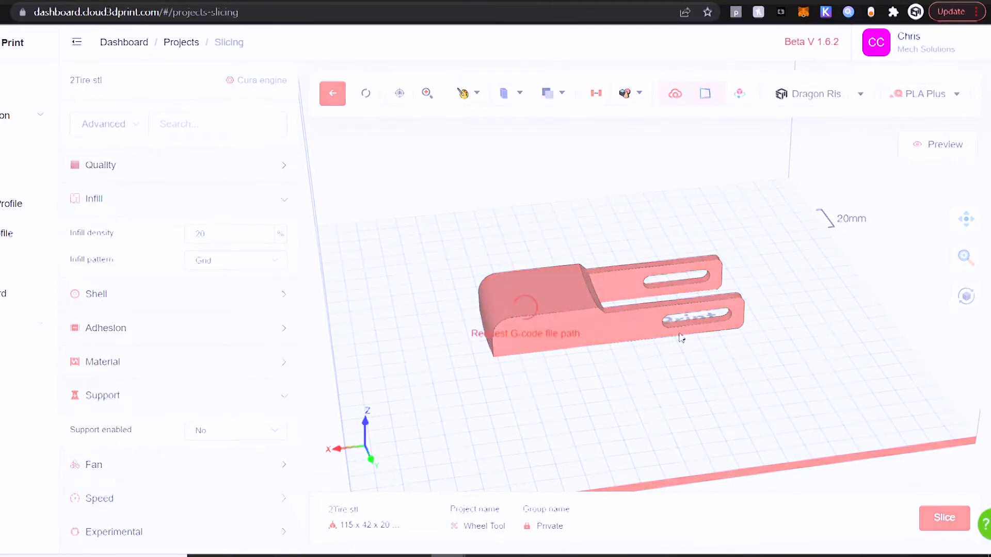
# Step: Inspect the internal infill by lowering the layer preview to layer 36, and restore all layers
pyautogui.moveTo(960, 214); pyautogui.dragTo(964, 296)
pyautogui.moveTo(834, 372); pyautogui.dragTo(837, 347)
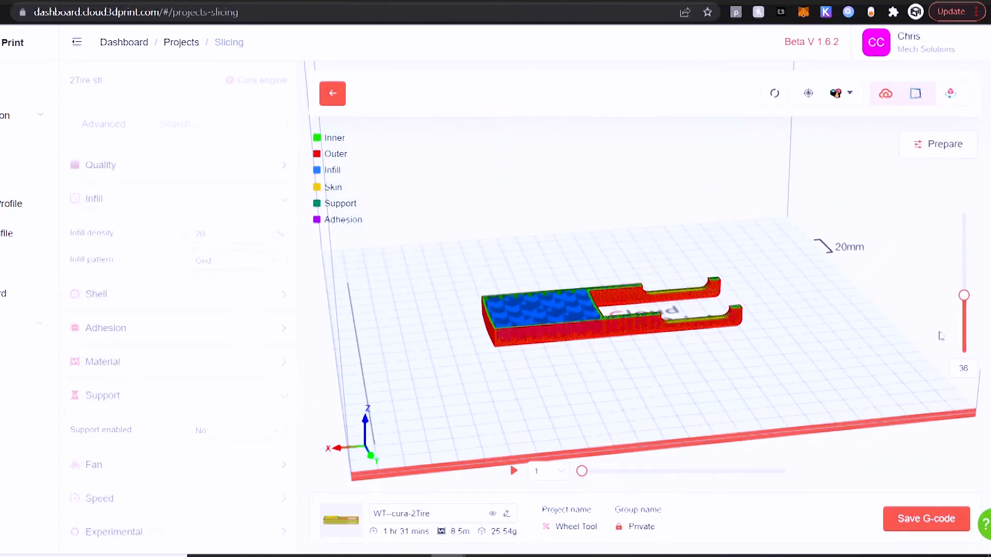
pyautogui.moveTo(963, 295); pyautogui.dragTo(963, 213)
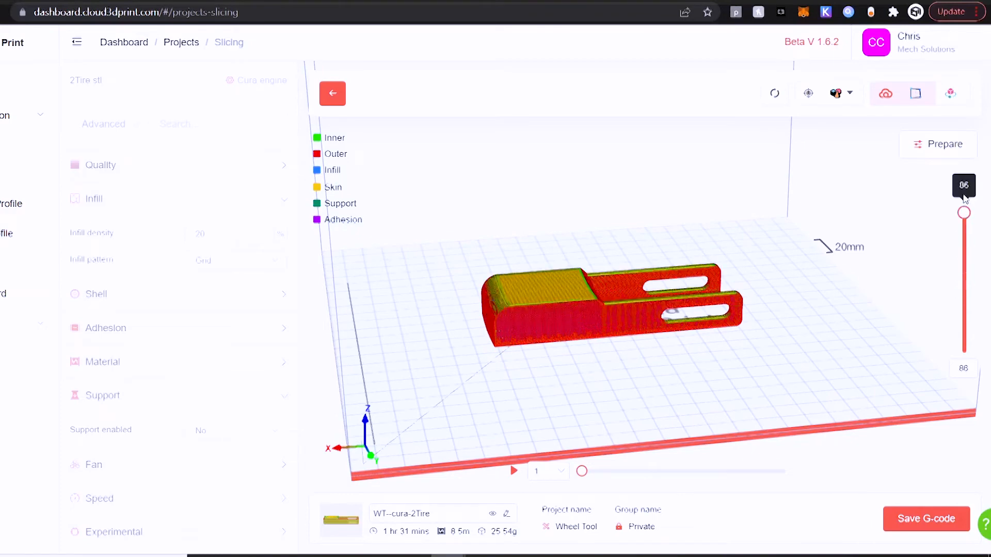
# Step: Play the toolpath simulation at 50x speed, pause it during the first layer, and restore the full-layer preview
pyautogui.click(566, 476)
pyautogui.click(550, 413)
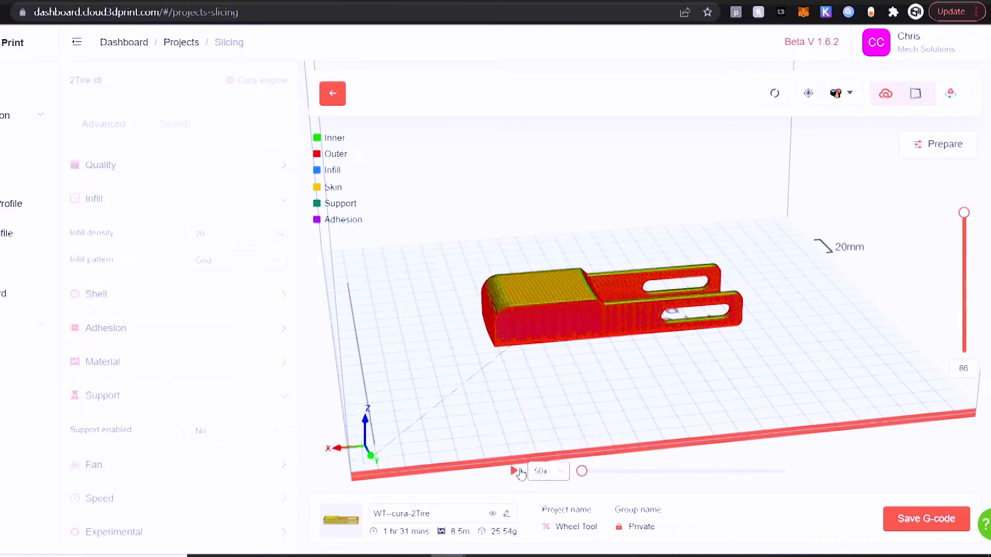
pyautogui.click(516, 471)
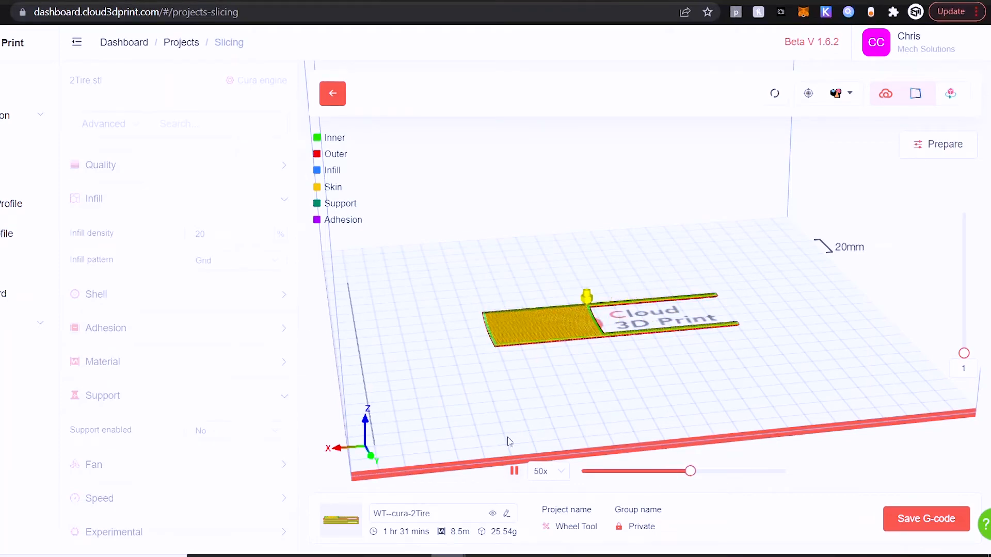
pyautogui.click(514, 471)
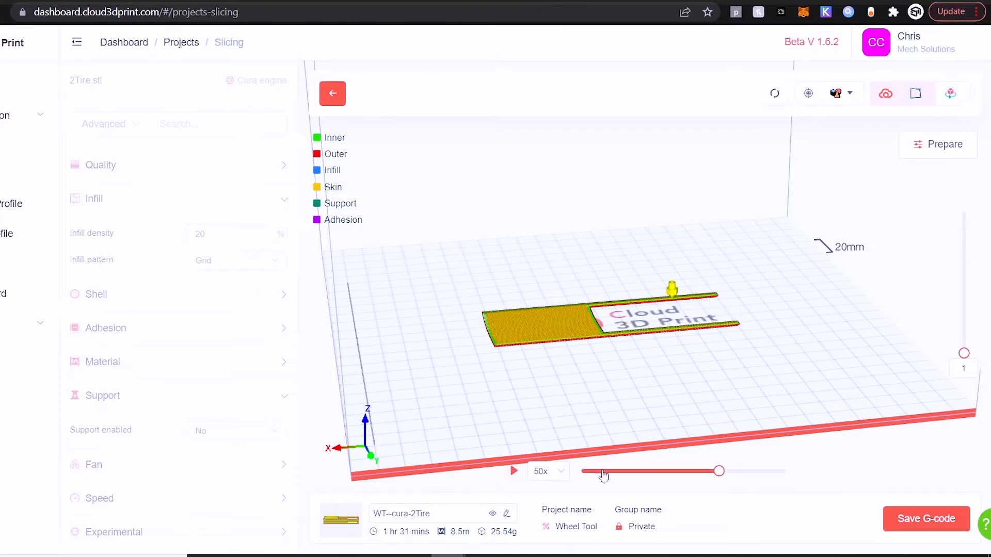
pyautogui.moveTo(963, 353); pyautogui.dragTo(963, 212)
pyautogui.moveTo(843, 348)
pyautogui.mouseDown()
pyautogui.moveTo(818, 371)
pyautogui.moveTo(829, 341)
pyautogui.mouseUp()
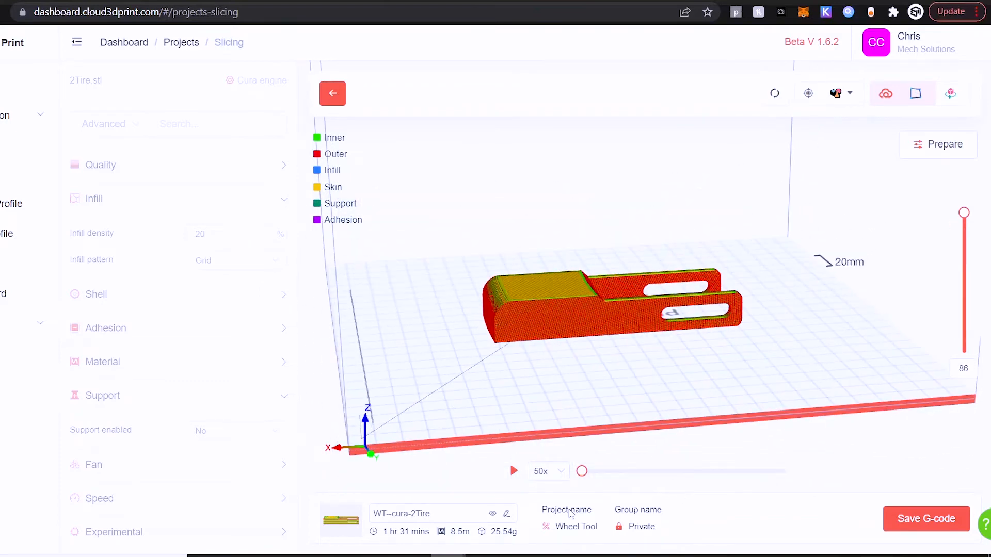
# Step: Check the G-code rename option, keep the name WT--cura-2Tire, and save the G-code
pyautogui.click(506, 517)
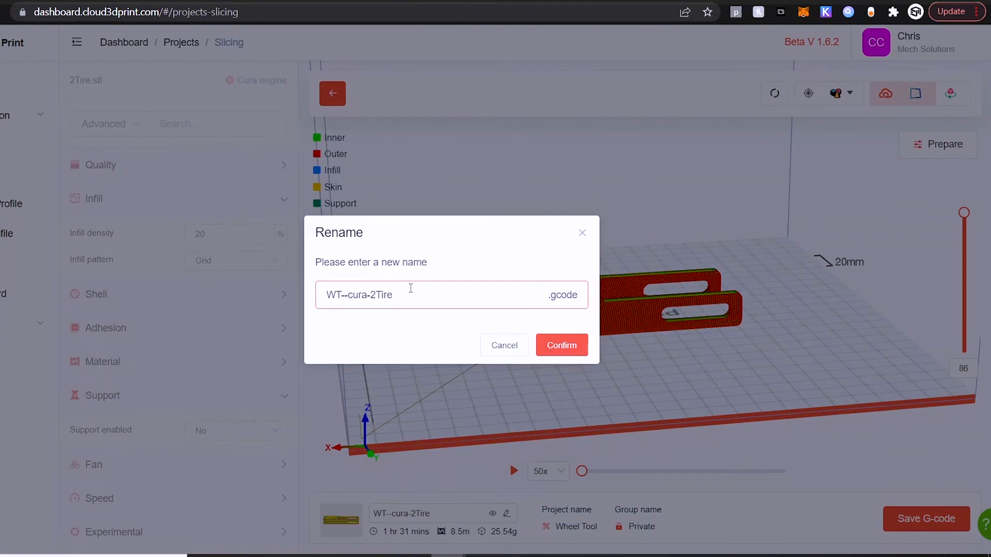
pyautogui.click(260, 313)
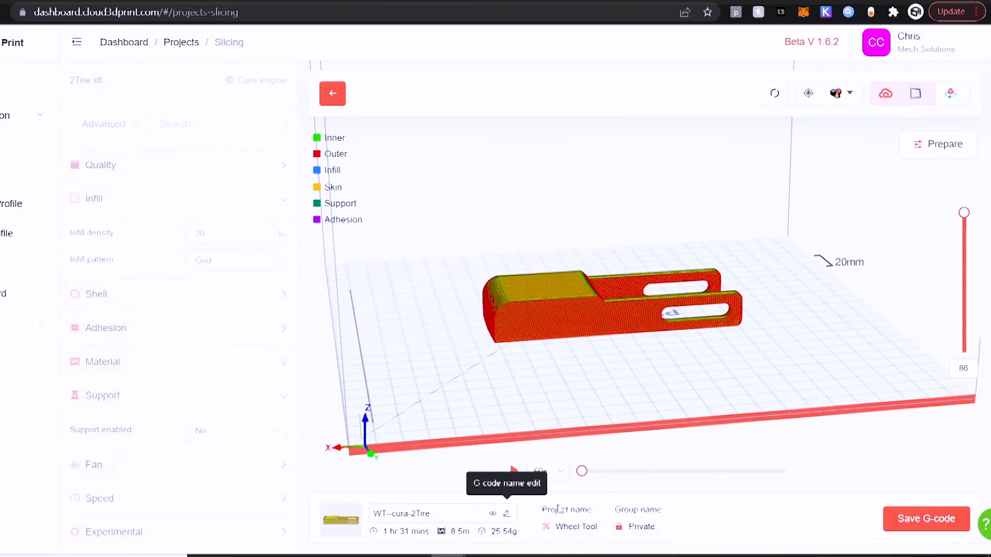
pyautogui.click(892, 522)
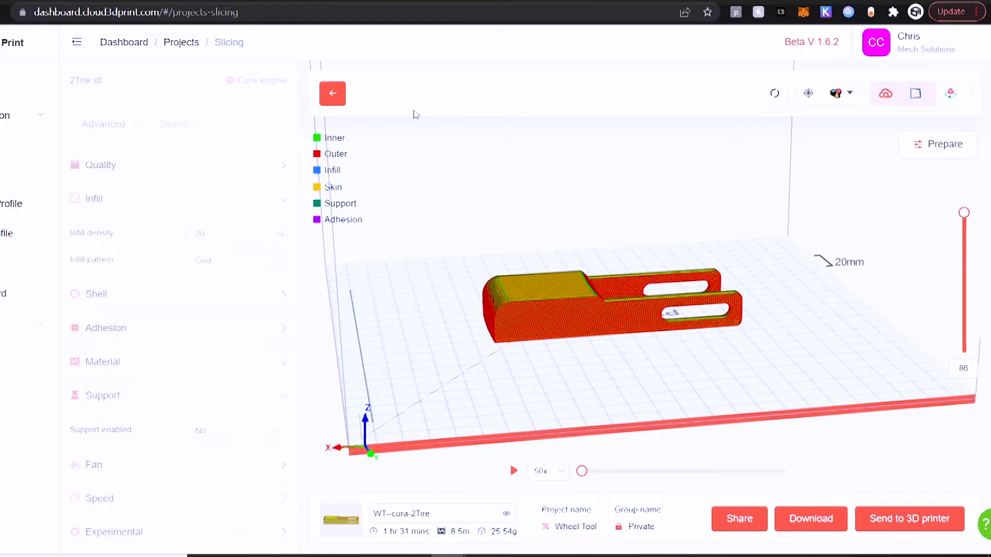
# Step: Leave slicing and open the list of G-code files in the Wheel Tool project
pyautogui.click(338, 94)
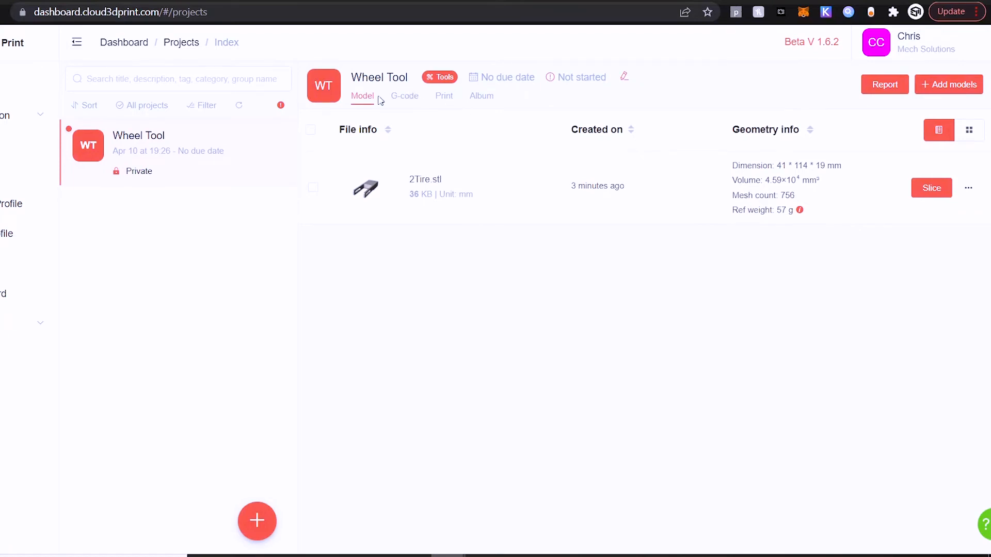
pyautogui.click(400, 102)
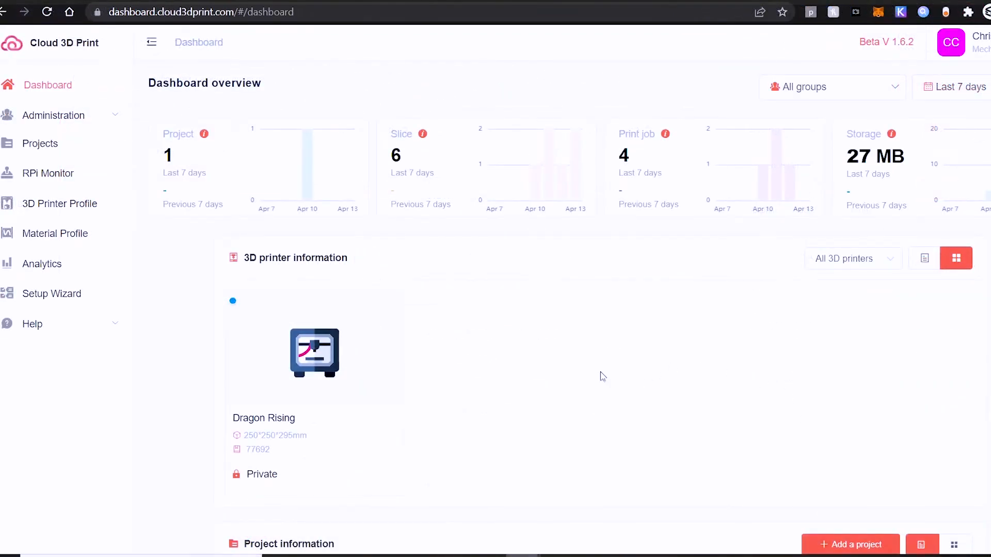
pyautogui.scroll(-2, 602, 376)
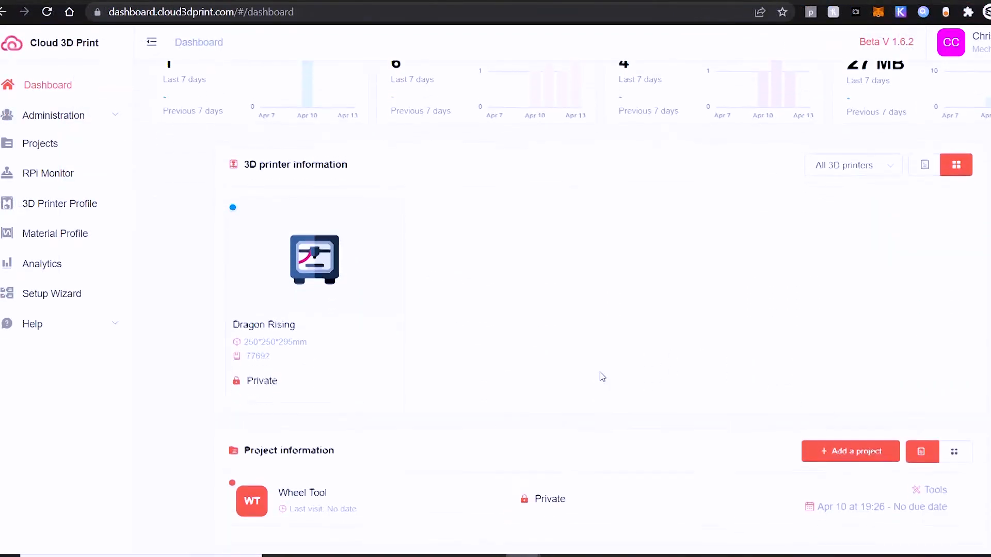
pyautogui.click(298, 498)
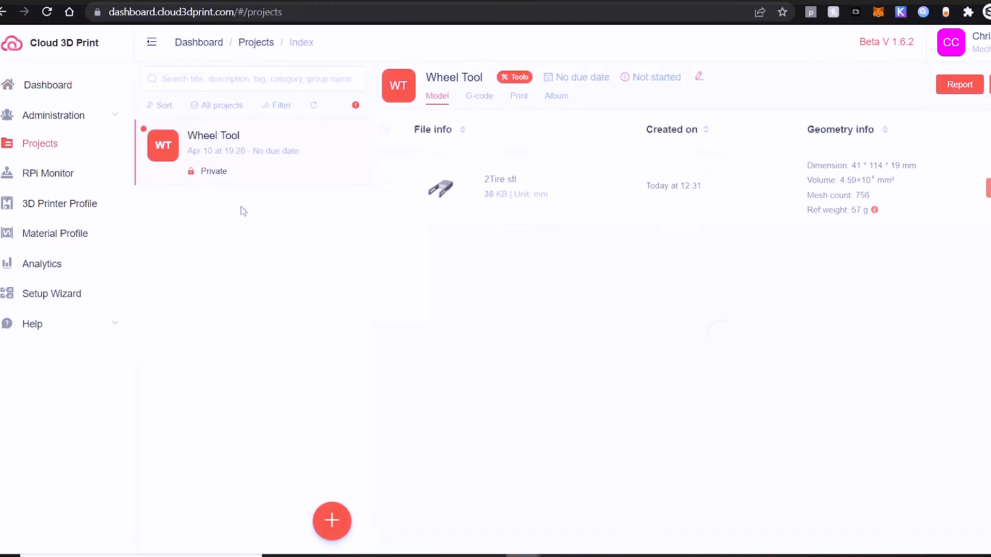
pyautogui.click(480, 95)
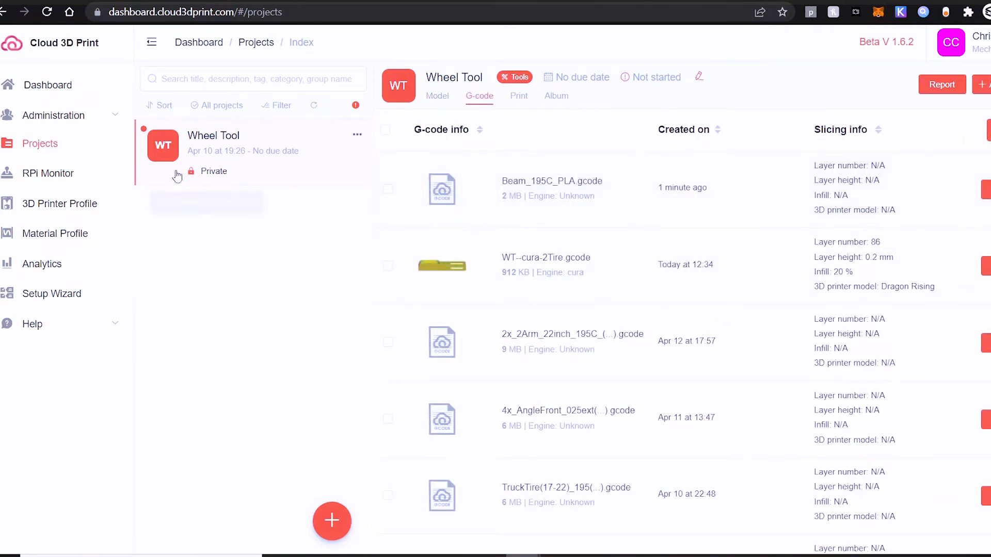
# Step: Open the c3pdevice Control Panel from the RPi Monitor, and open the Dragon Rising printer's controls
pyautogui.click(58, 174)
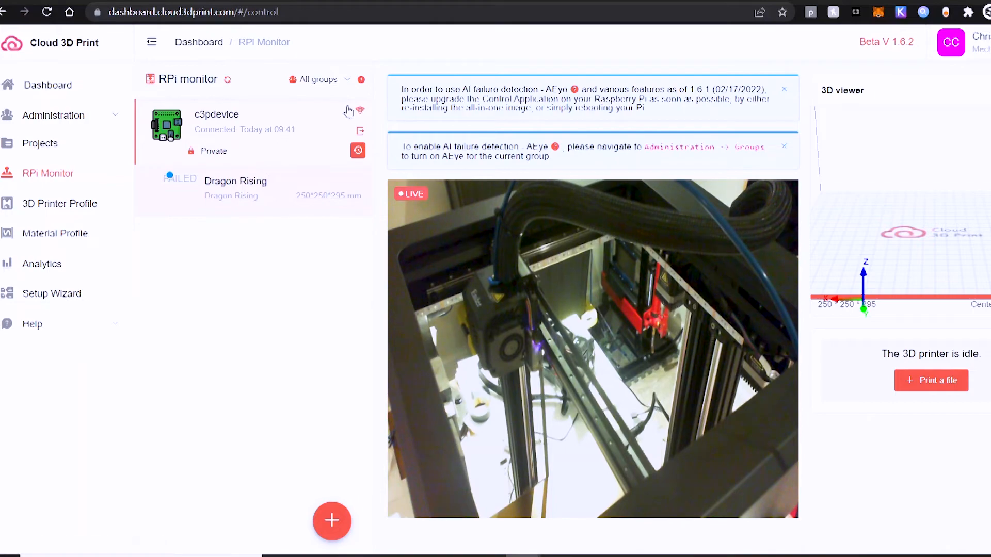
pyautogui.click(361, 133)
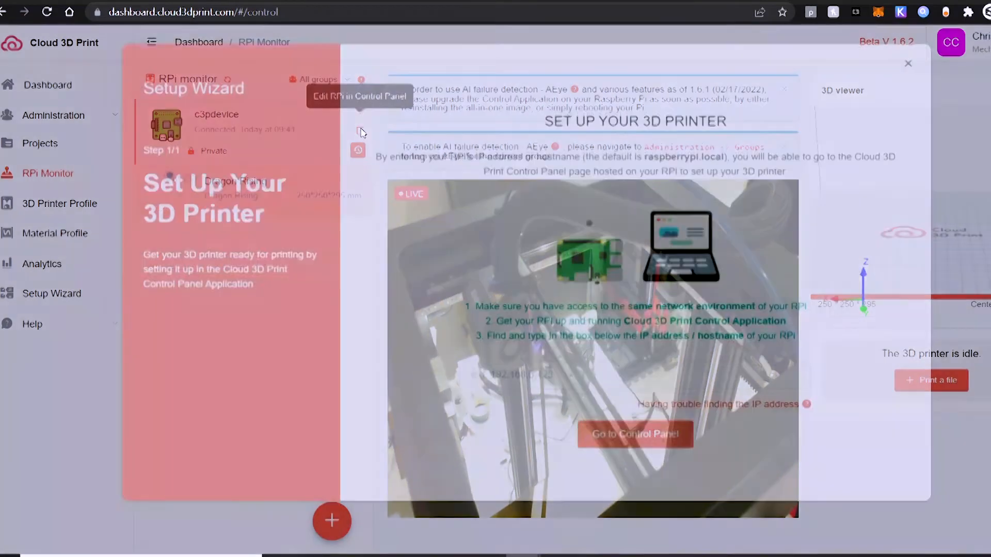
pyautogui.click(595, 440)
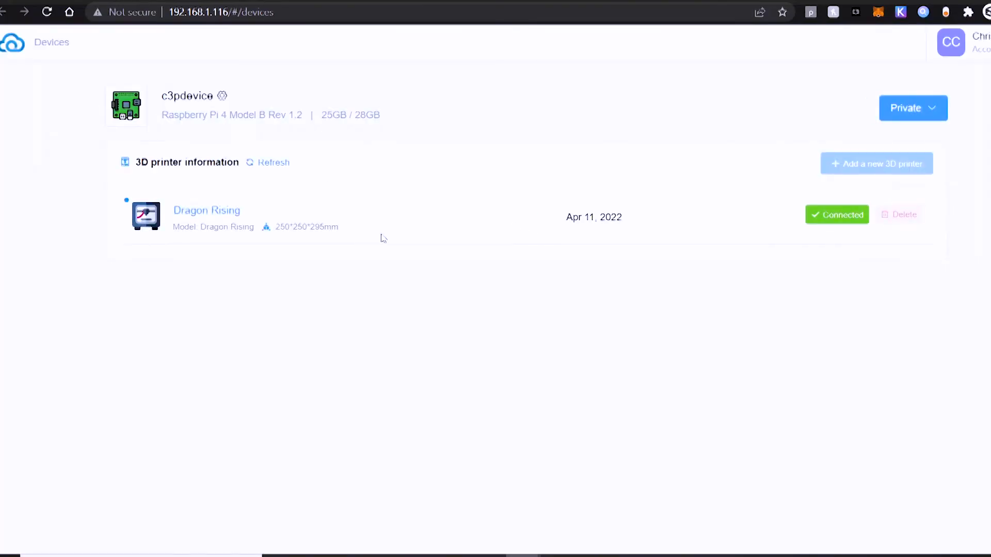
pyautogui.click(221, 212)
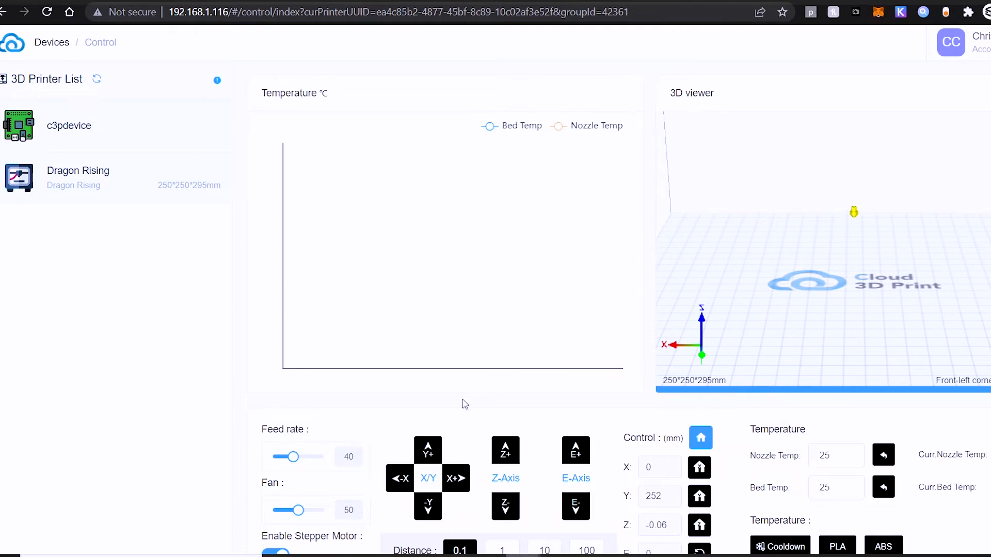
# Step: Review Dragon Rising's temperature chart, nozzle and bed temperature settings, and axis movement controls
pyautogui.scroll(-1, 464, 404)
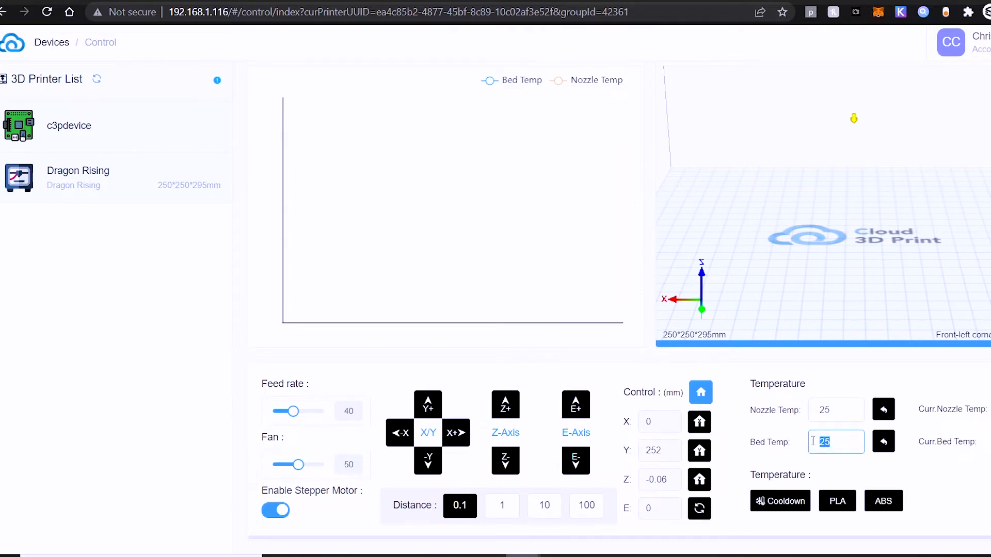
pyautogui.click(841, 412)
pyautogui.moveTo(842, 411); pyautogui.dragTo(806, 415)
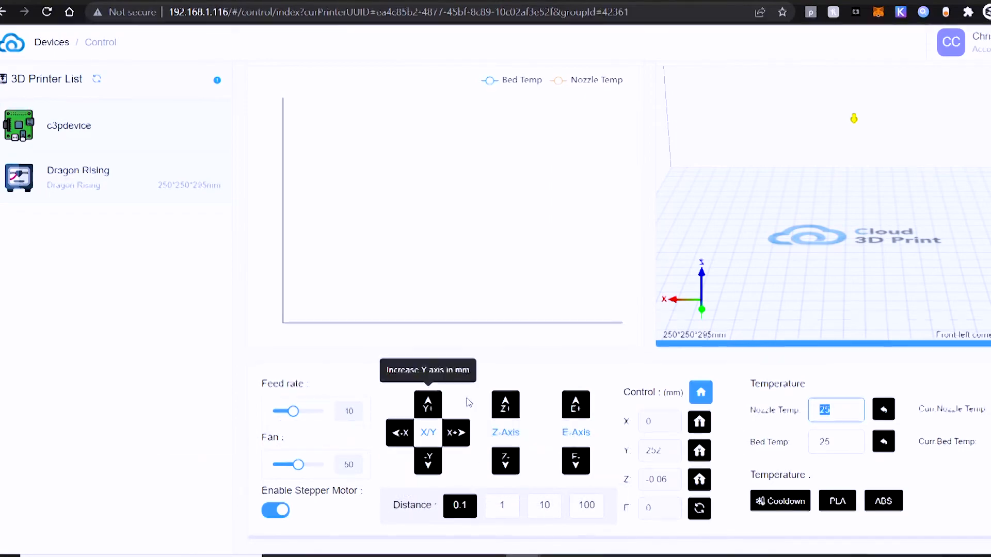
pyautogui.scroll(1, 469, 402)
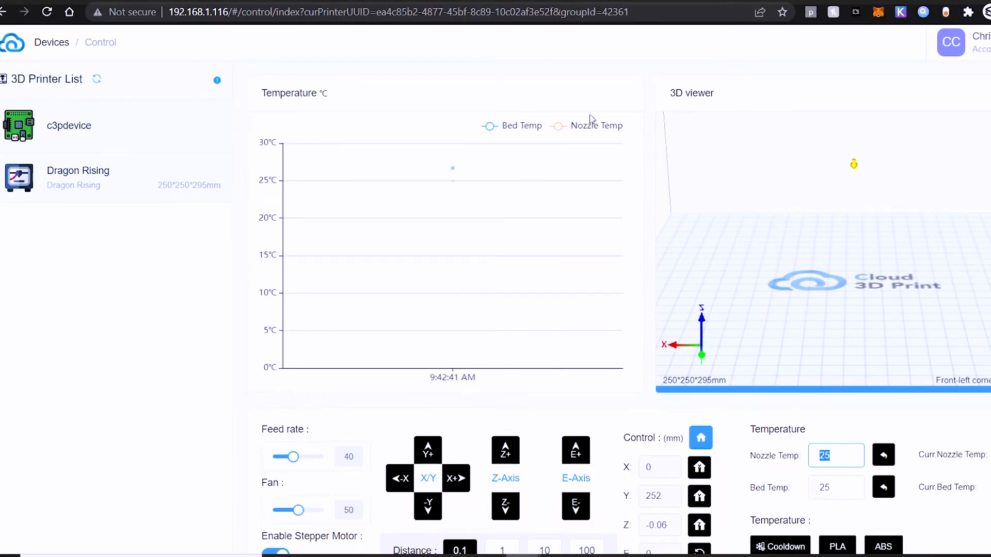
pyautogui.scroll(-1, 470, 251)
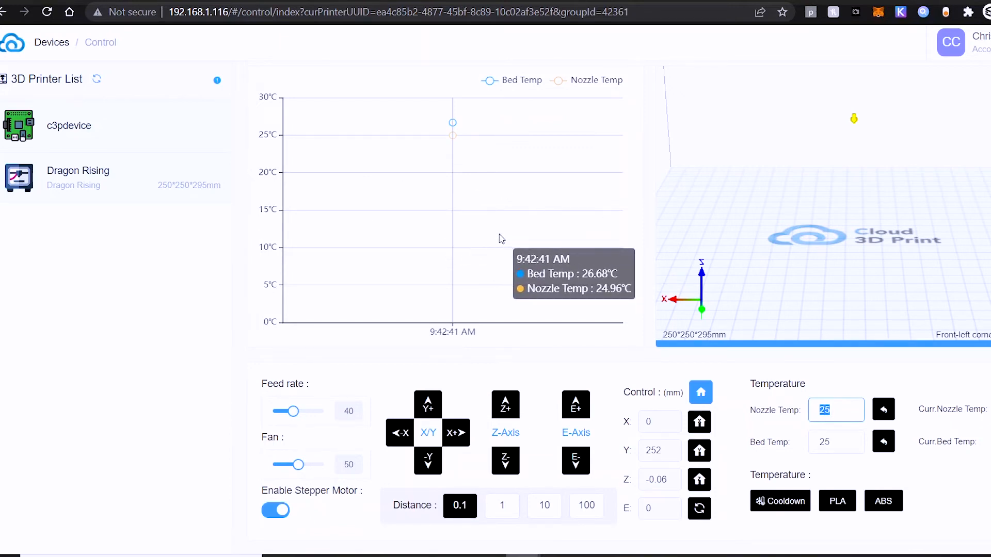
pyautogui.scroll(1, 498, 240)
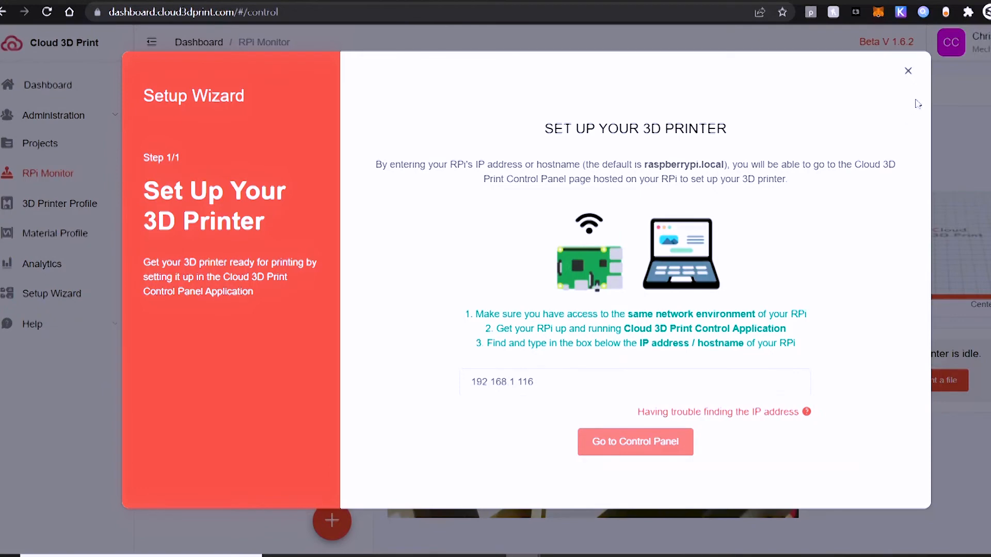
# Step: Close the printer setup wizard and return to the Wheel Tool project's G-code files
pyautogui.click(907, 71)
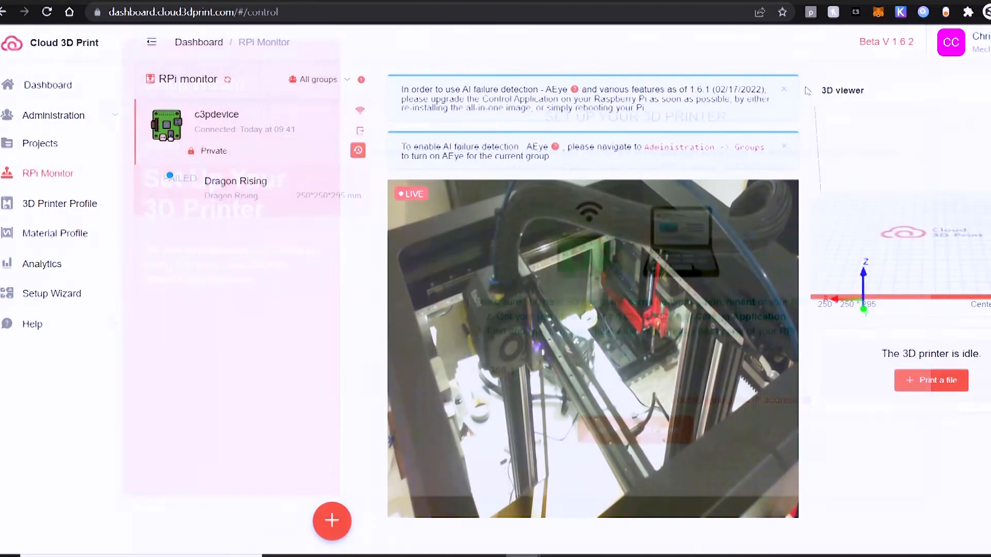
pyautogui.click(43, 147)
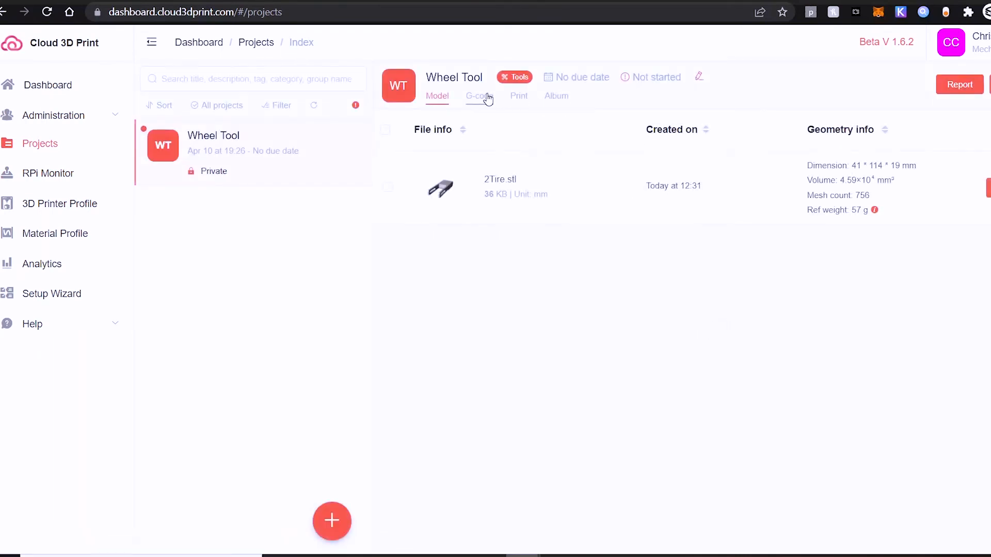
pyautogui.click(487, 97)
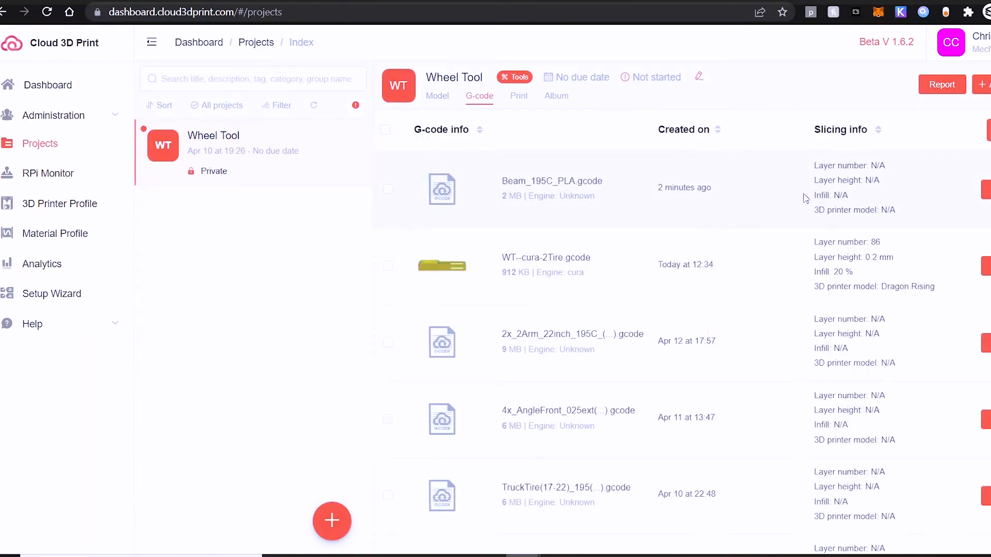
# Step: Prepare a print of Beam_195C_PLA.gcode with c3pdevice as the RPi device and Dragon Rising as the 3D printer
pyautogui.click(924, 190)
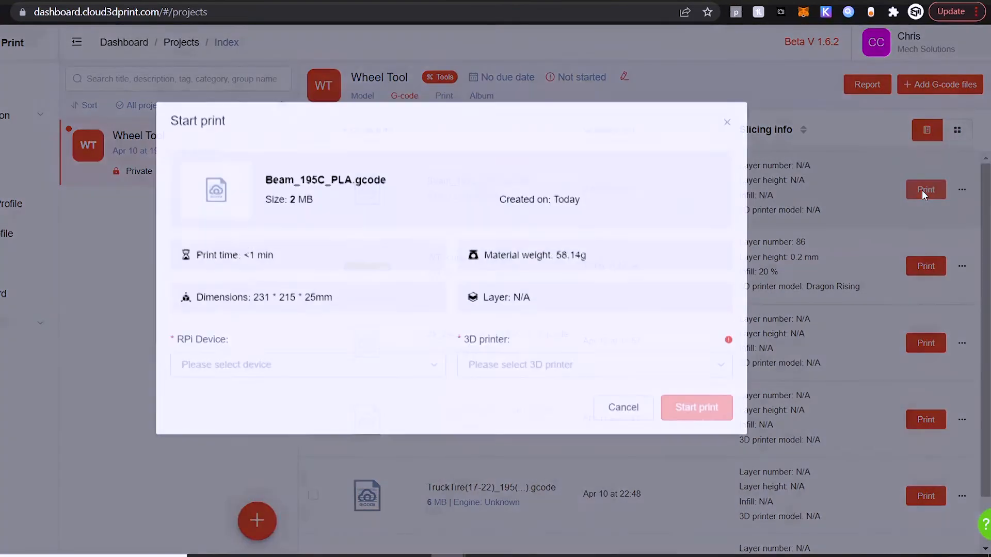
pyautogui.click(238, 367)
pyautogui.click(224, 405)
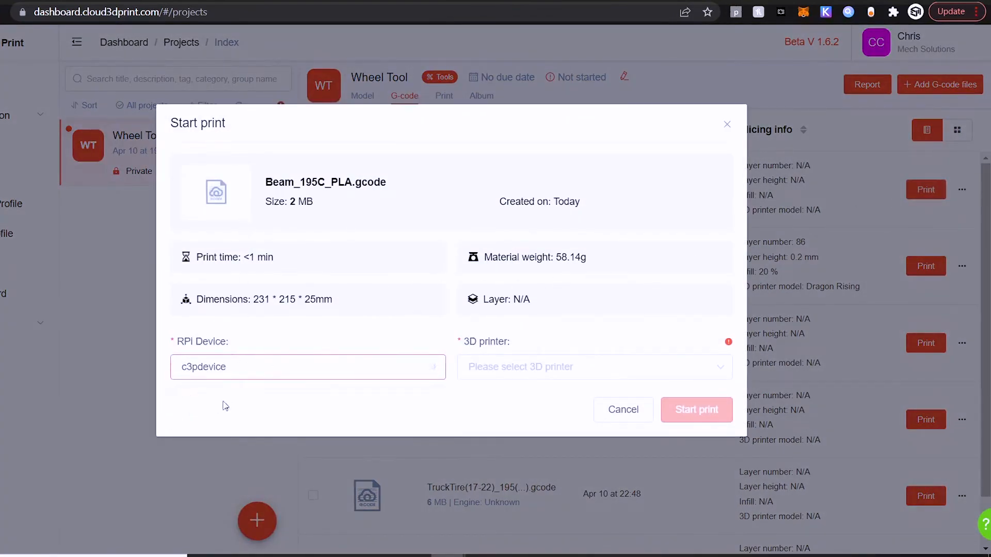
pyautogui.click(516, 369)
pyautogui.click(513, 412)
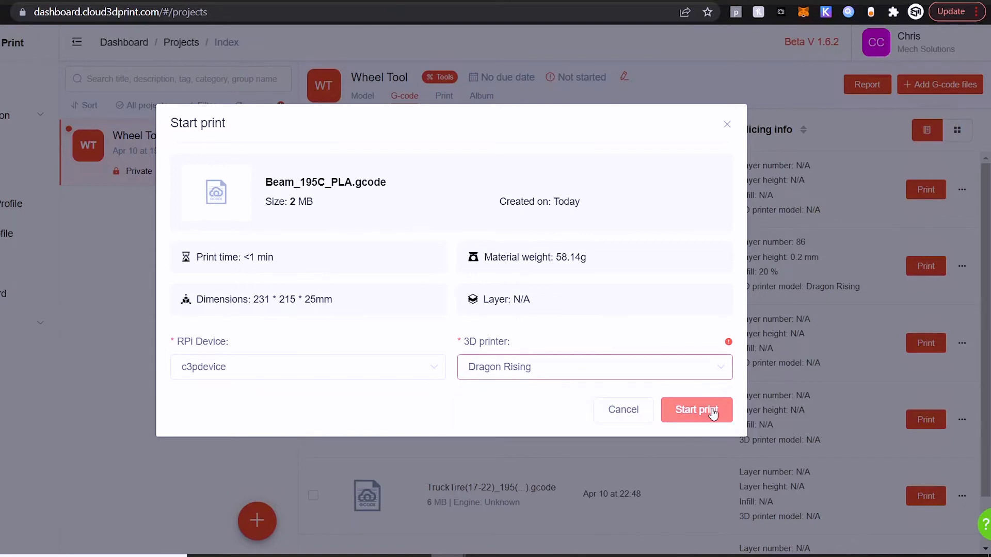
# Step: Start the Beam_195C_PLA.gcode print, accept the printer model mismatch, and go to the RPi monitor page
pyautogui.click(713, 413)
pyautogui.moveTo(312, 273); pyautogui.dragTo(406, 314)
pyautogui.click(407, 316)
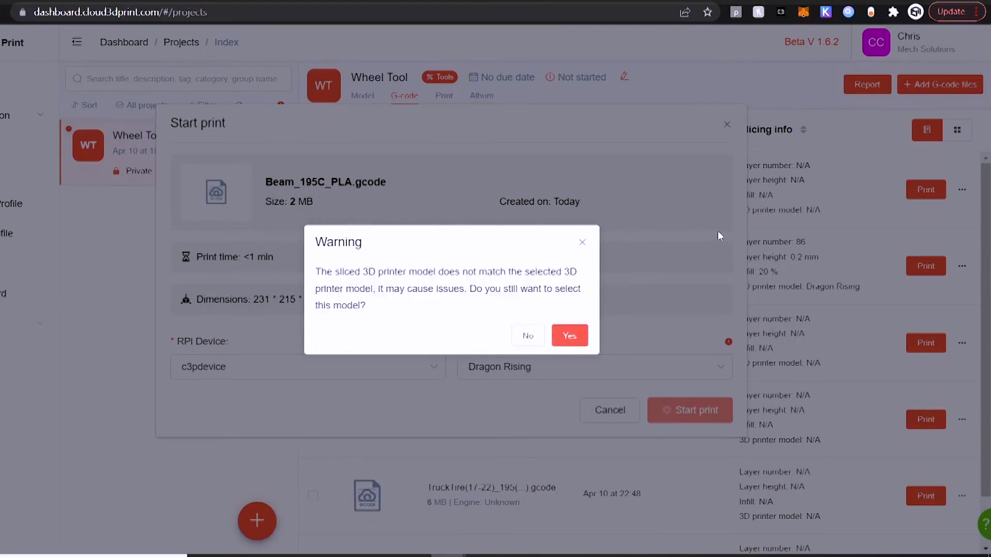
pyautogui.click(579, 338)
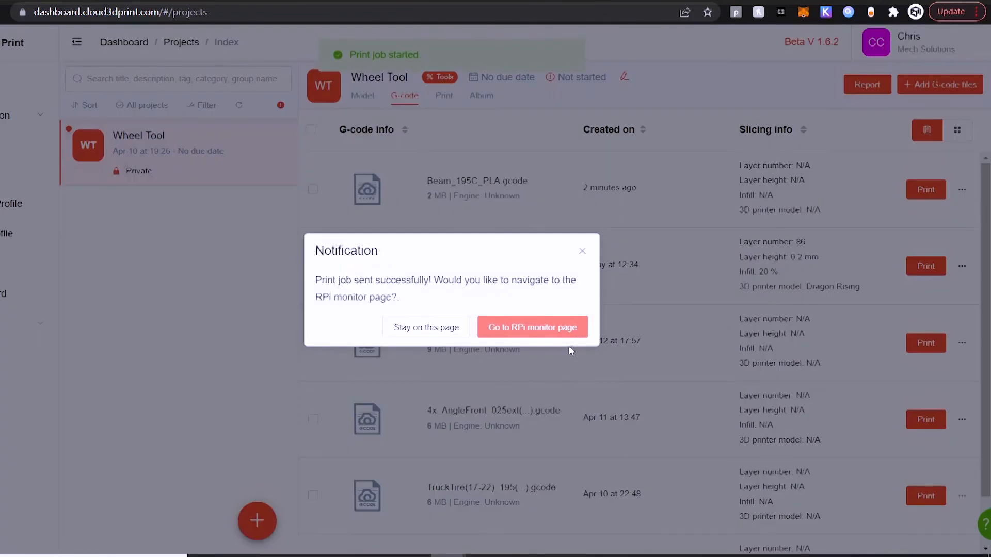
pyautogui.click(499, 329)
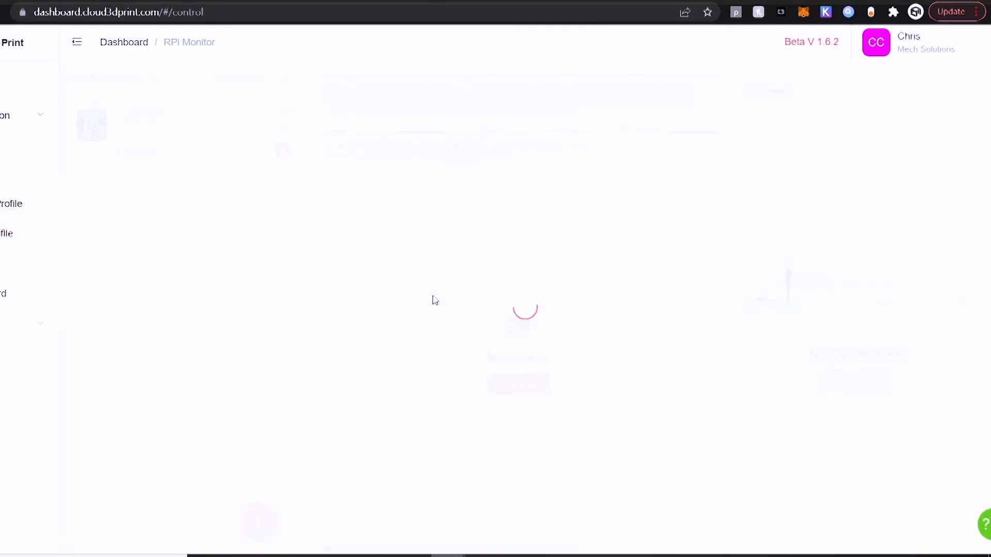
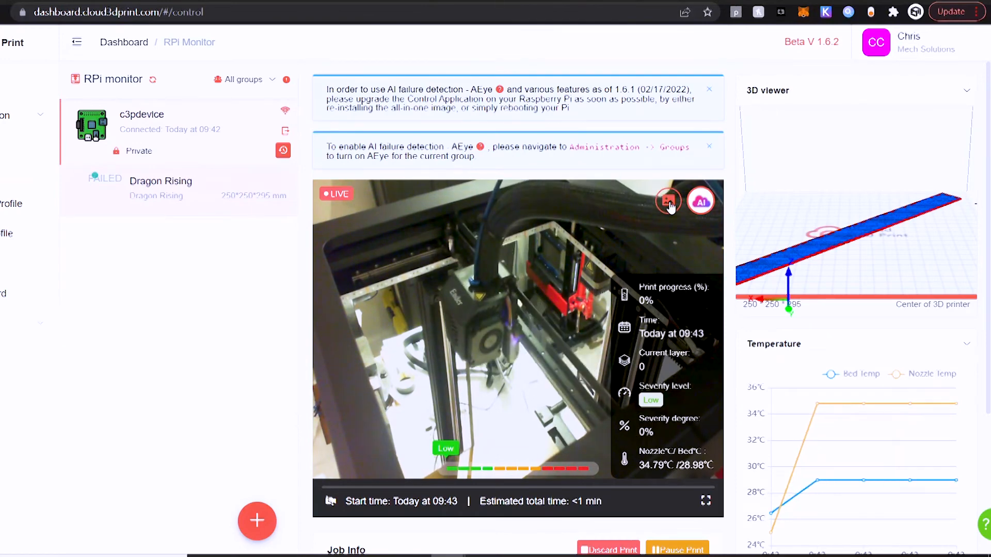
# Step: View the print's AI-detected media, switch AI status off in the print job AI settings, and save
pyautogui.click(669, 202)
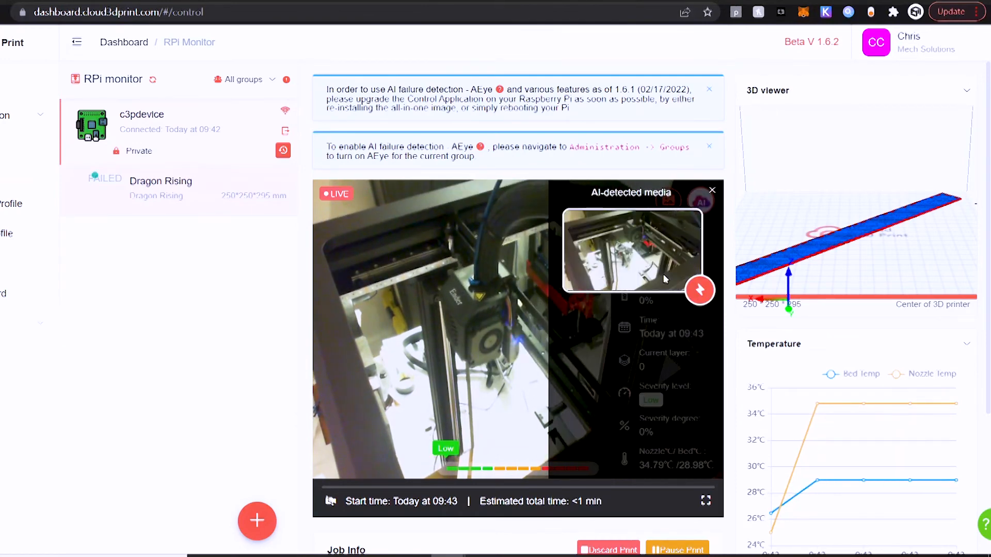
pyautogui.click(712, 191)
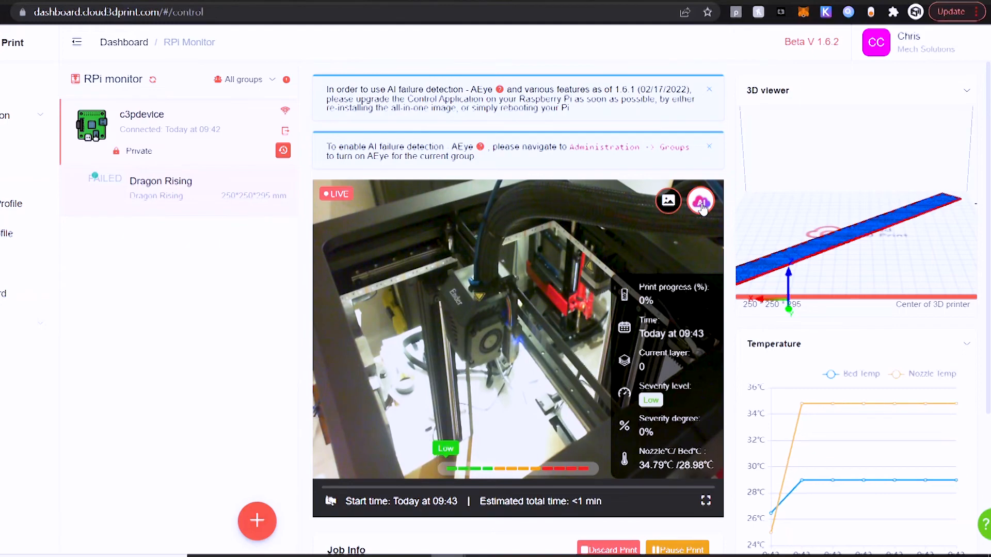
pyautogui.click(701, 203)
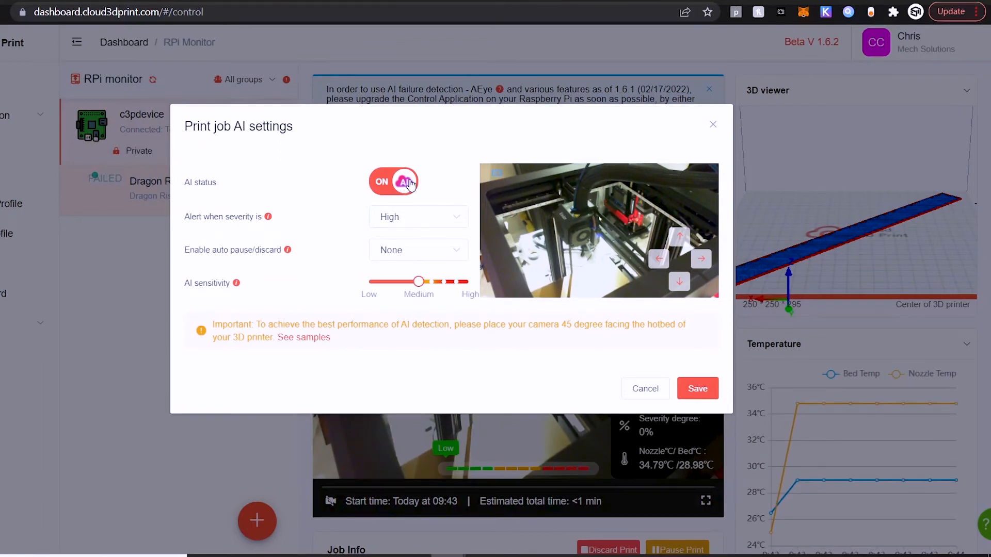
pyautogui.click(397, 220)
pyautogui.click(333, 223)
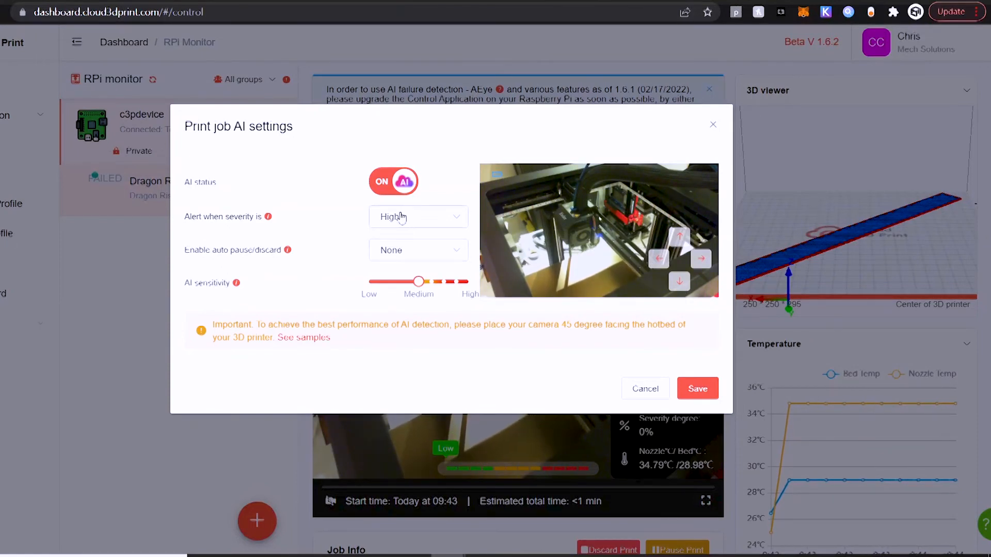
pyautogui.click(407, 186)
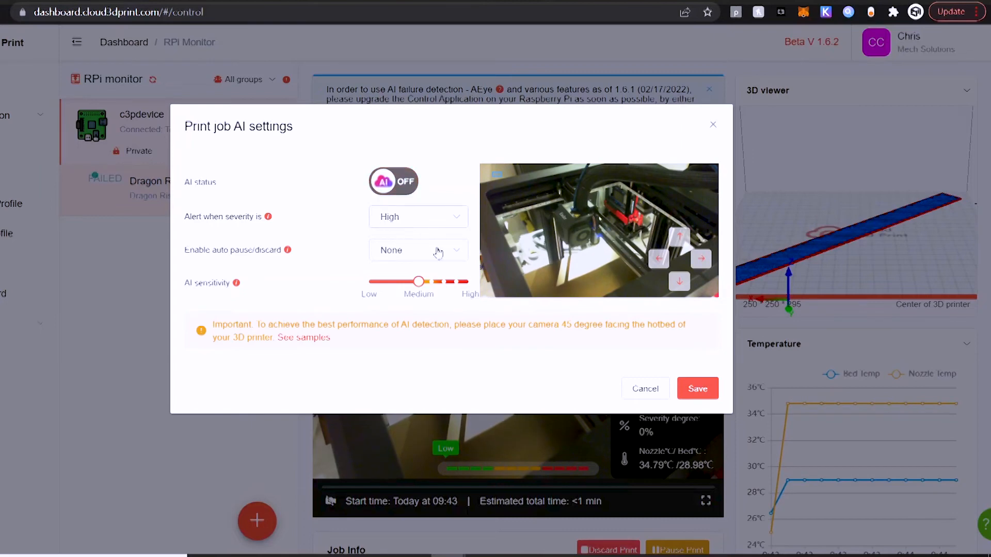
pyautogui.click(705, 392)
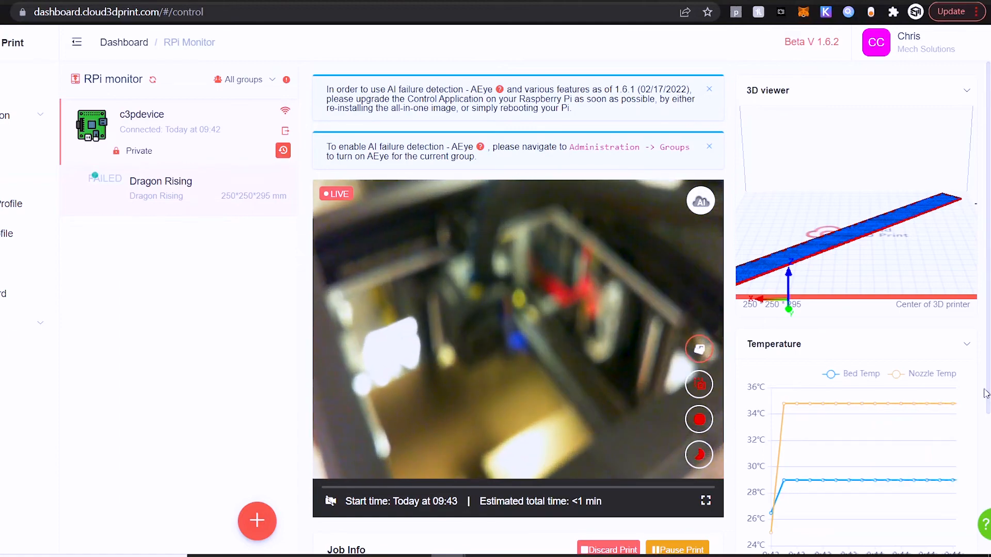
# Step: Check the Beam_195C_PLA.gcode job info and dismiss both AEye notices above the live camera view
pyautogui.moveTo(986, 392); pyautogui.dragTo(987, 526)
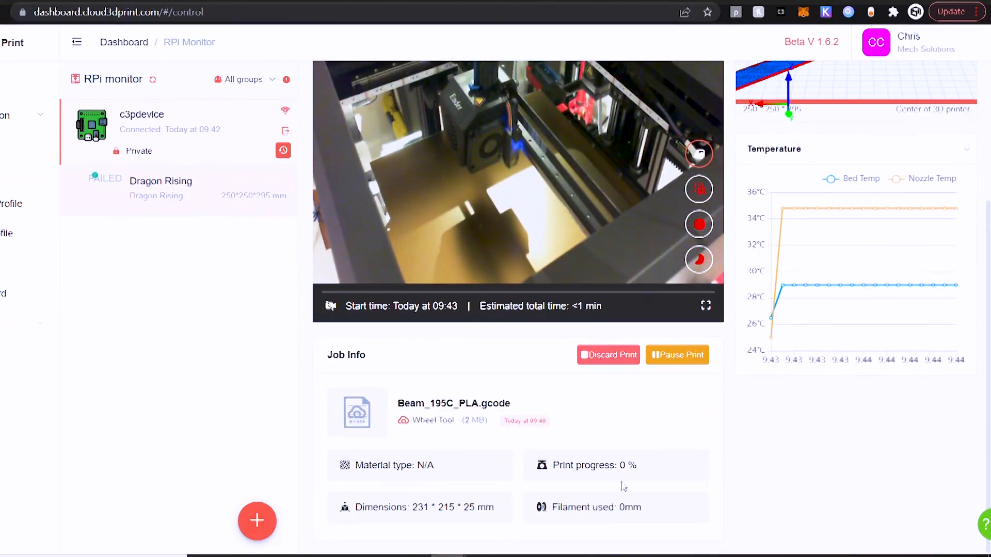
pyautogui.moveTo(989, 464); pyautogui.dragTo(988, 327)
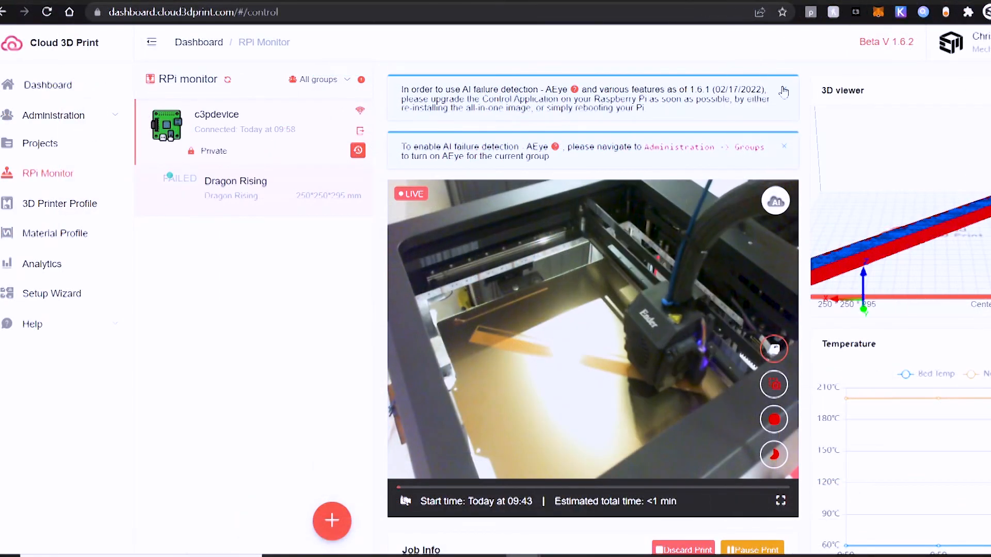
pyautogui.click(784, 92)
pyautogui.click(783, 91)
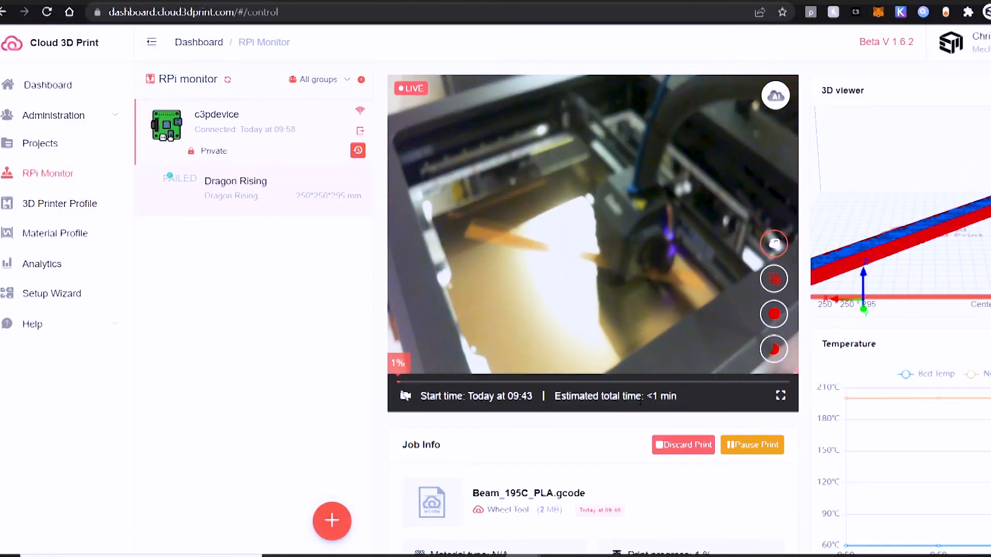
# Step: Inspect the beam in the 3D viewer, collapse that viewer, and review the running print's temperature chart and job info
pyautogui.moveTo(931, 220)
pyautogui.mouseDown()
pyautogui.moveTo(944, 233)
pyautogui.moveTo(918, 225)
pyautogui.moveTo(916, 249)
pyautogui.moveTo(937, 229)
pyautogui.moveTo(922, 229)
pyautogui.moveTo(914, 248)
pyautogui.moveTo(913, 290)
pyautogui.moveTo(926, 226)
pyautogui.mouseUp()
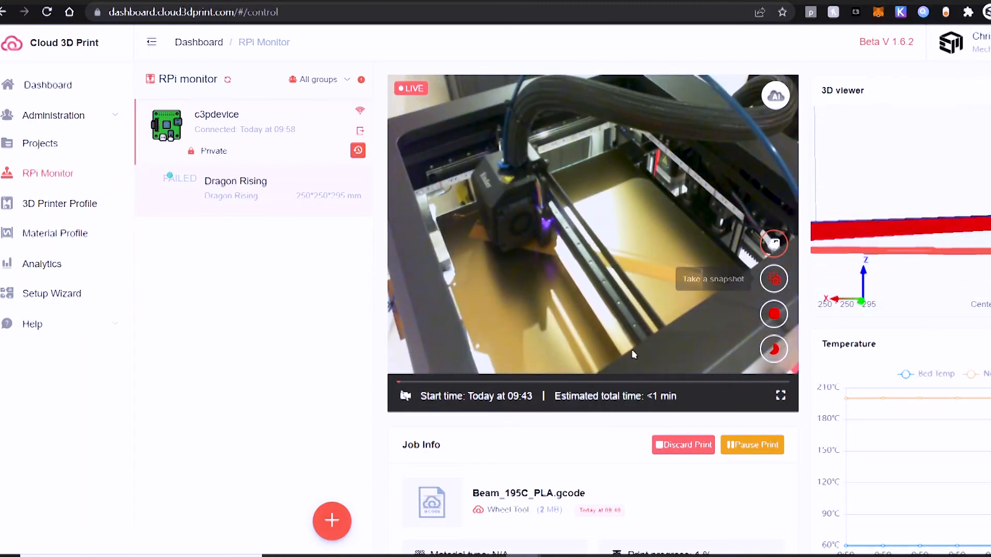
pyautogui.scroll(-1, 918, 402)
pyautogui.scroll(1, 947, 279)
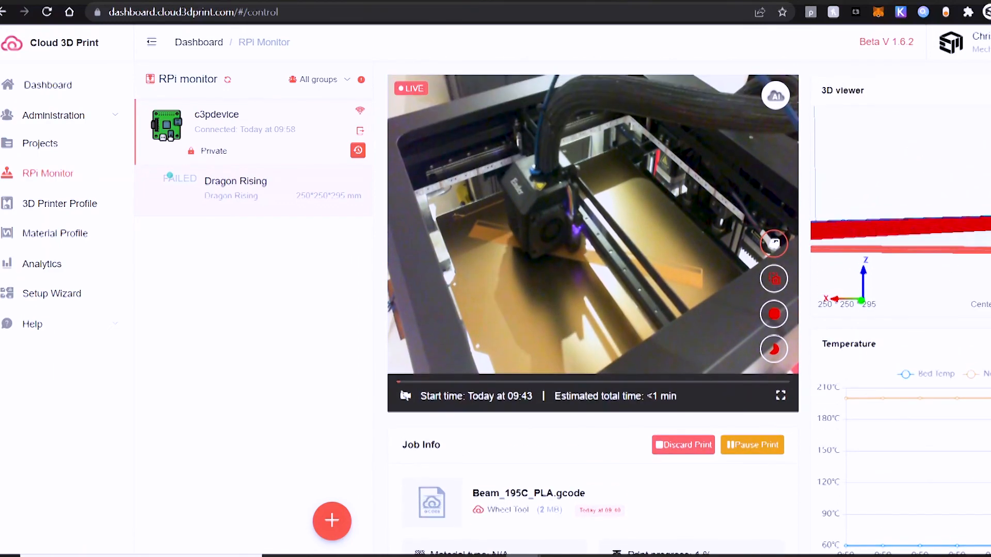
pyautogui.scroll(-3, 918, 258)
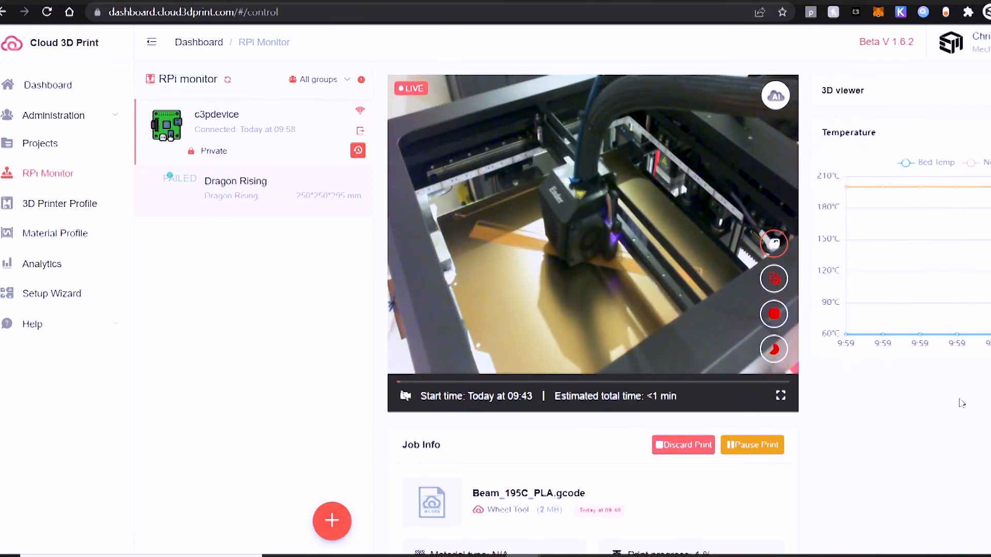
pyautogui.scroll(-2, 763, 443)
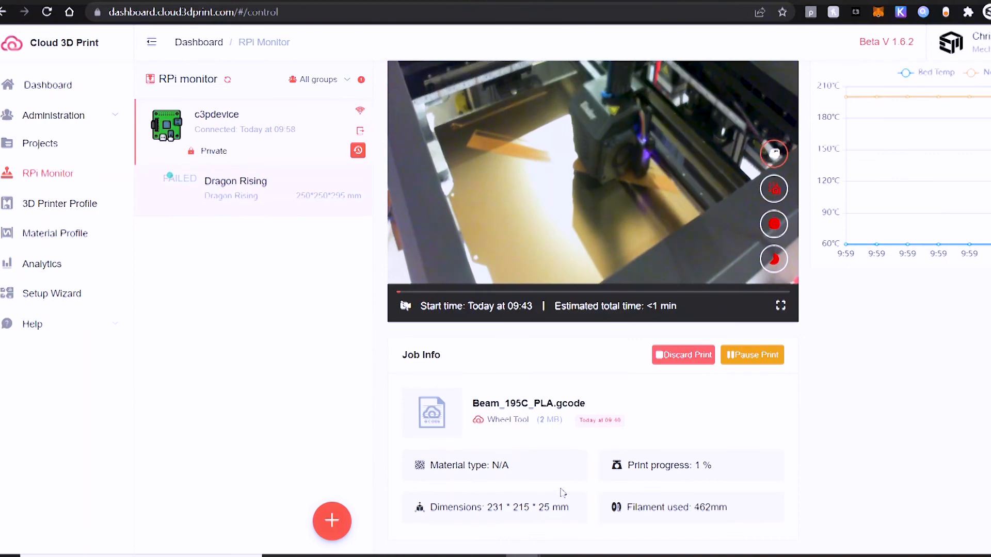
pyautogui.scroll(2, 563, 492)
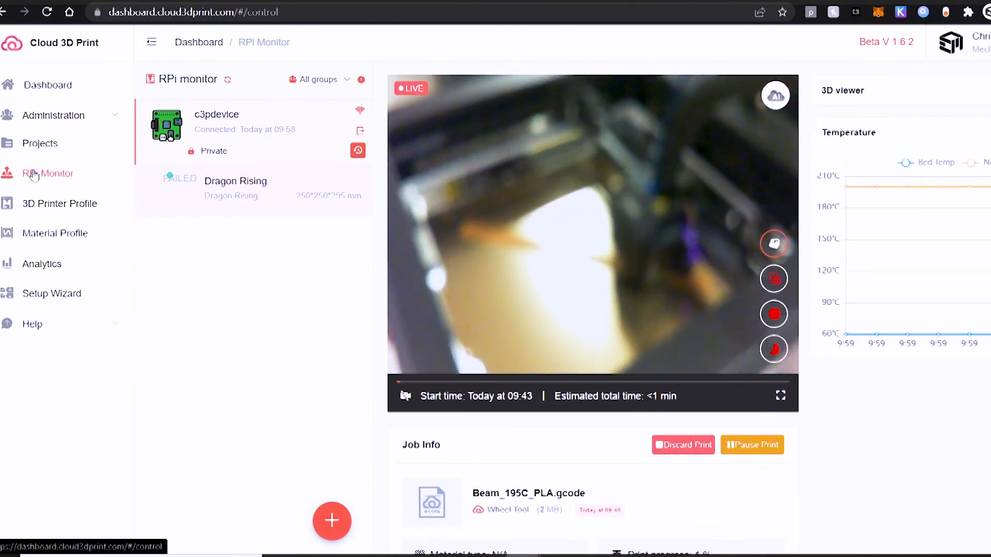
# Step: Open the dashboard overview and look through its group and time period filter options
pyautogui.click(44, 87)
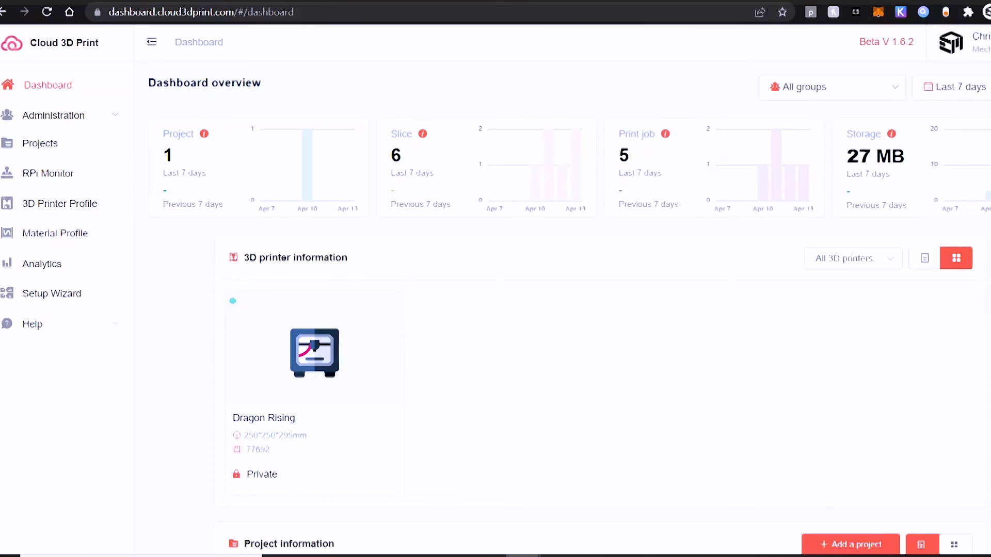
pyautogui.click(886, 97)
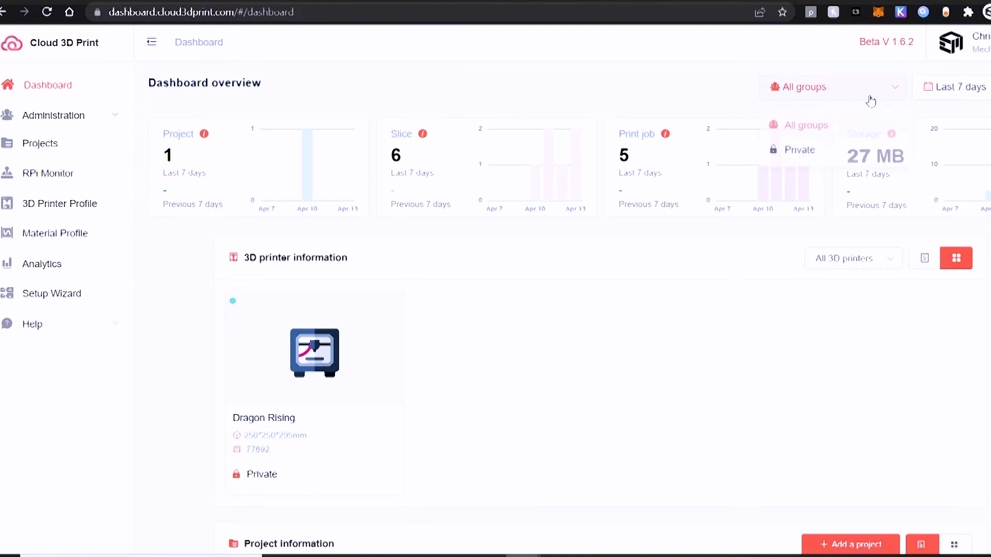
pyautogui.click(966, 98)
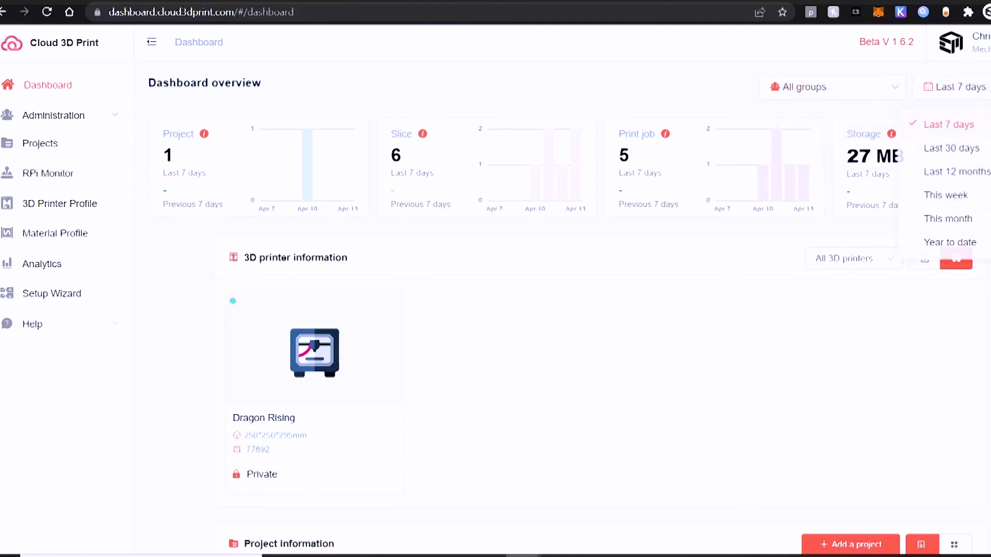
pyautogui.click(921, 333)
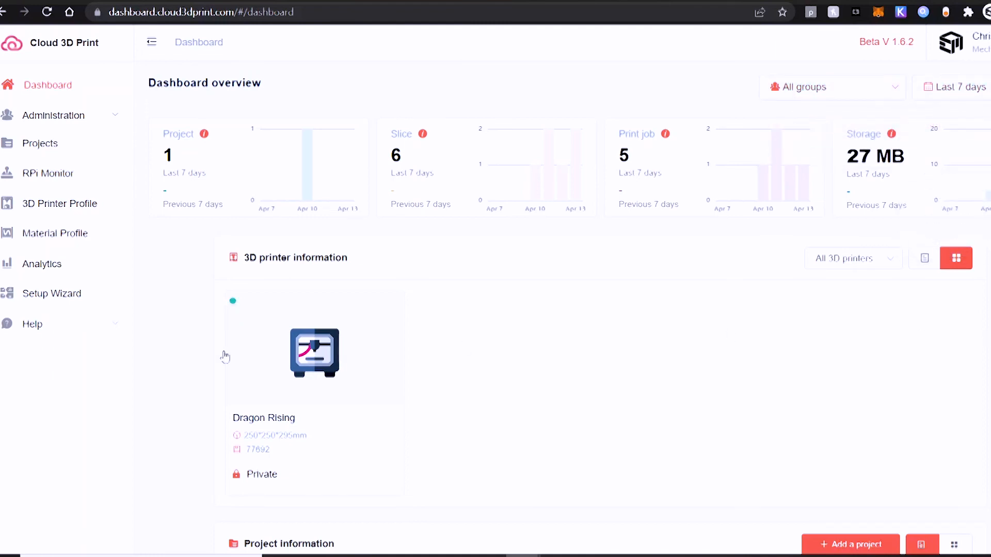
# Step: Open the analytics overview and review the project, G-code, printing job, dimension, AI and material consumption statistics
pyautogui.click(23, 265)
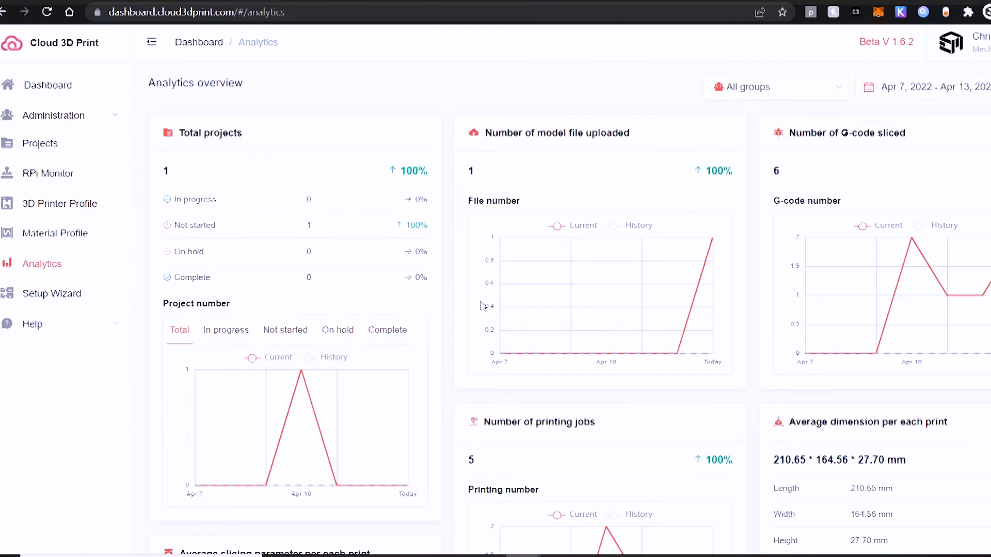
pyautogui.scroll(-3, 482, 305)
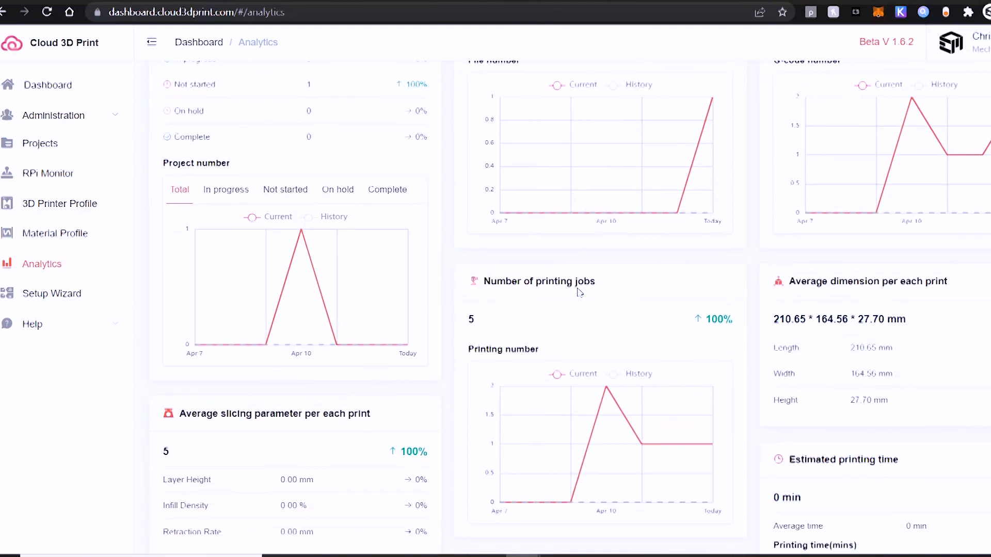
pyautogui.scroll(-3, 840, 369)
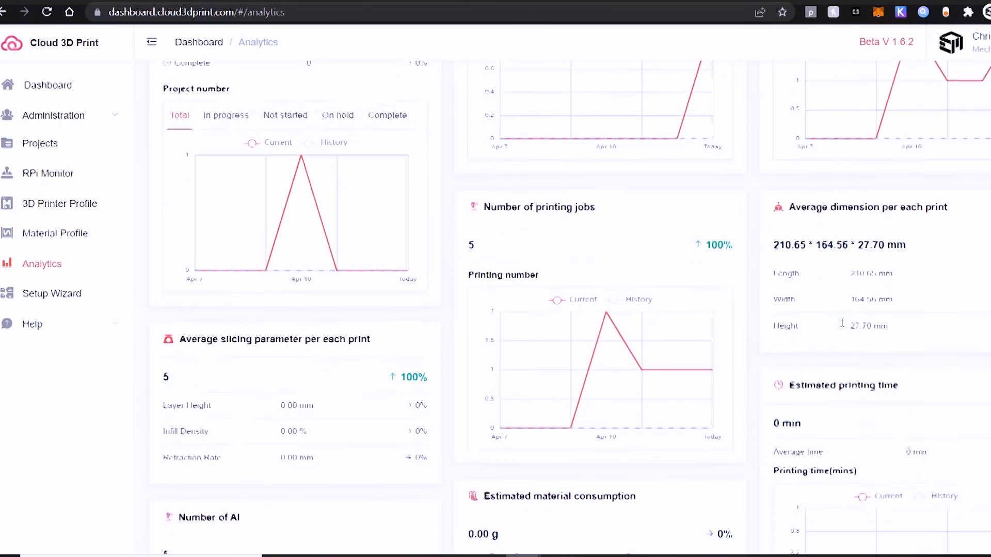
pyautogui.scroll(-3, 768, 424)
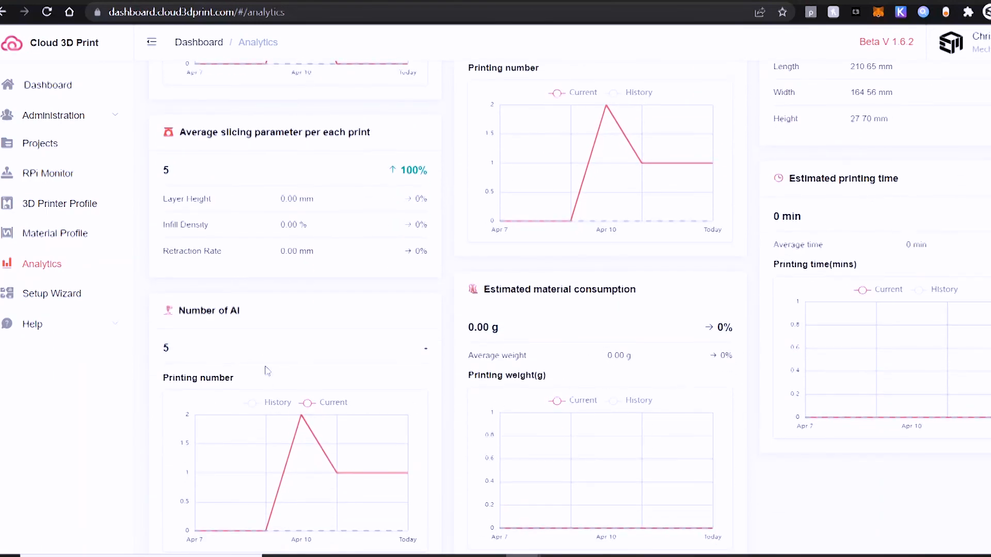
pyautogui.scroll(-1, 367, 263)
pyautogui.scroll(10, 366, 265)
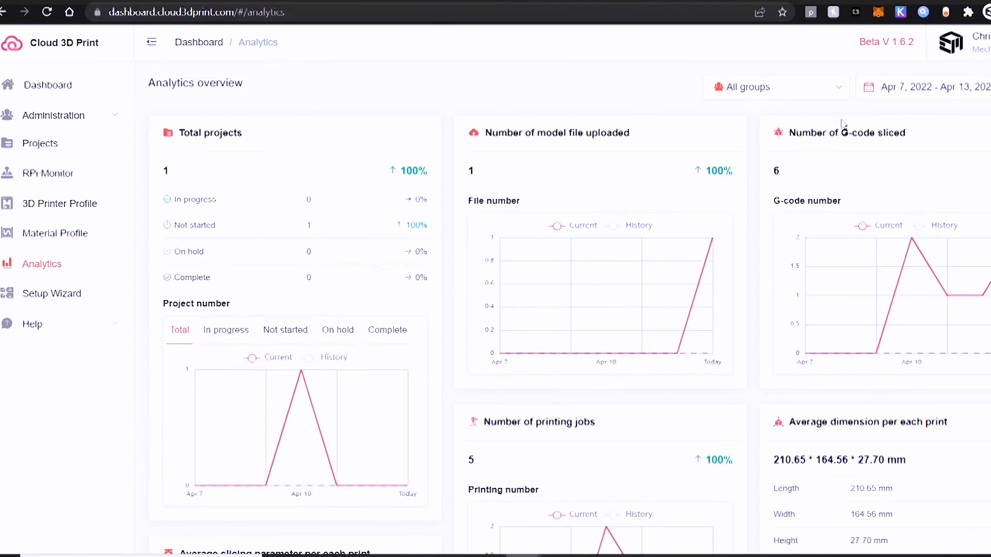
# Step: Examine the date range presets and group filter options available for the analytics overview
pyautogui.click(911, 91)
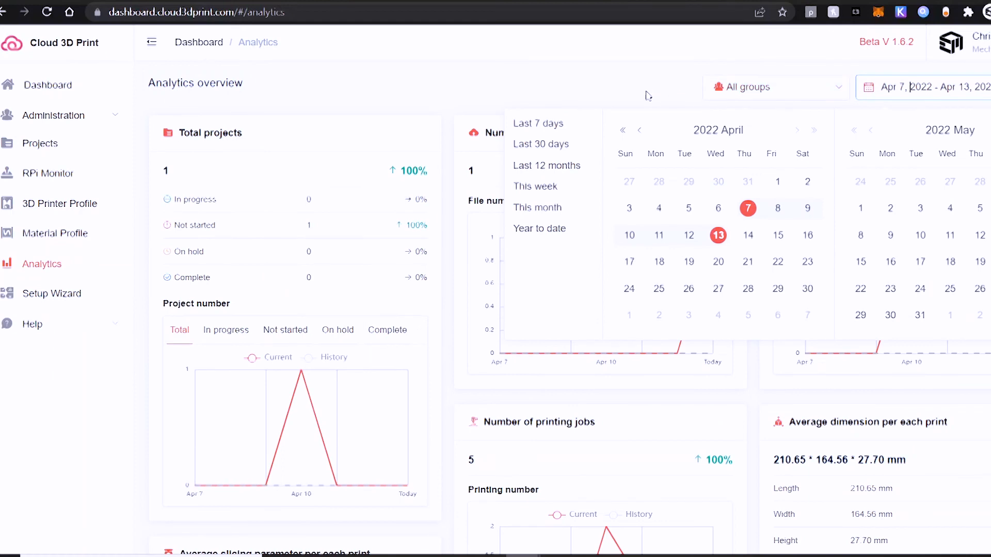
pyautogui.click(743, 94)
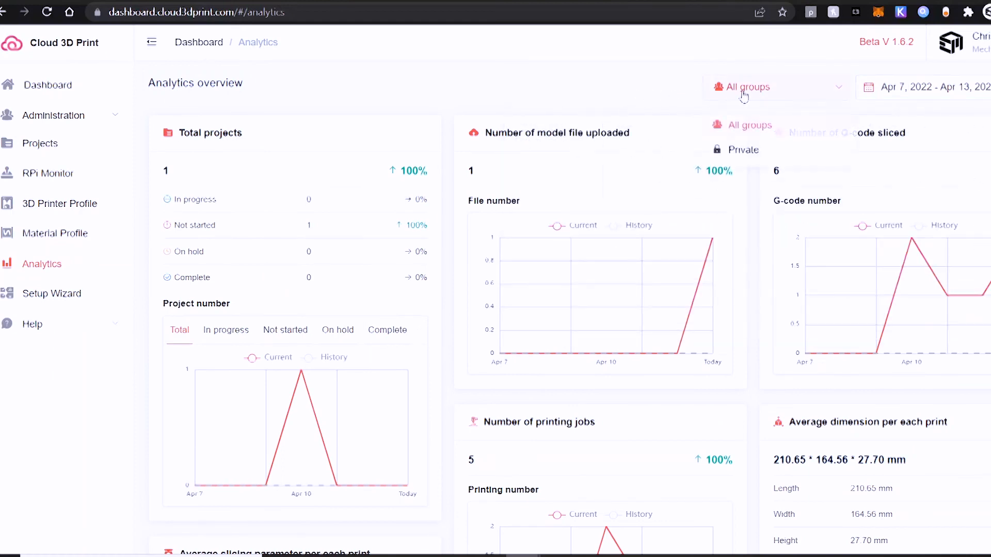
pyautogui.click(627, 95)
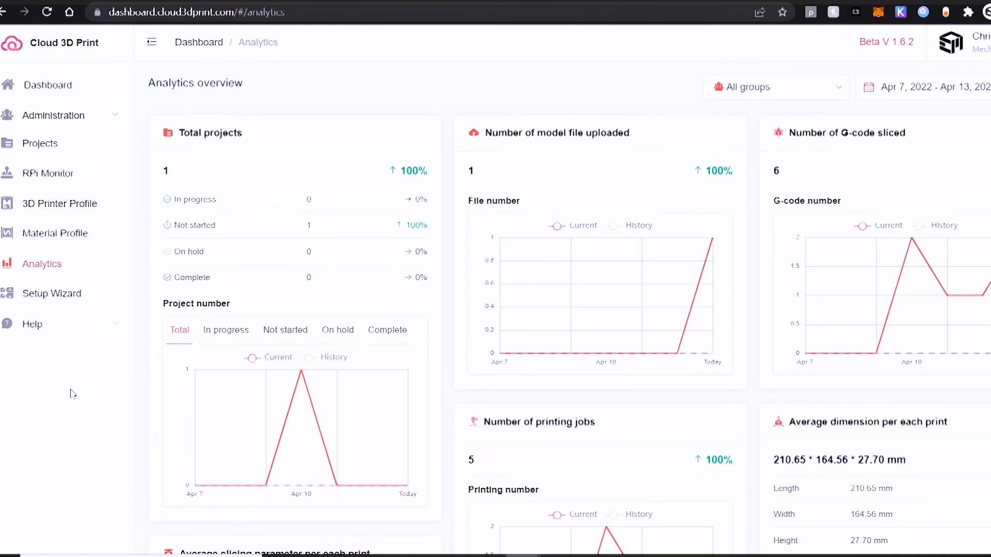
# Step: Open the help section's video tutorials and browse the list of available guides
pyautogui.click(51, 333)
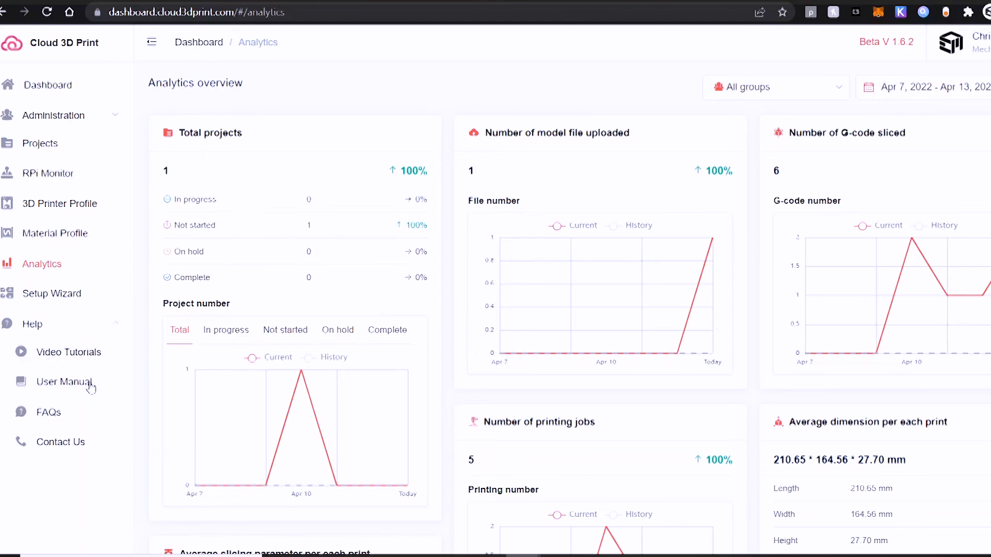
pyautogui.click(65, 355)
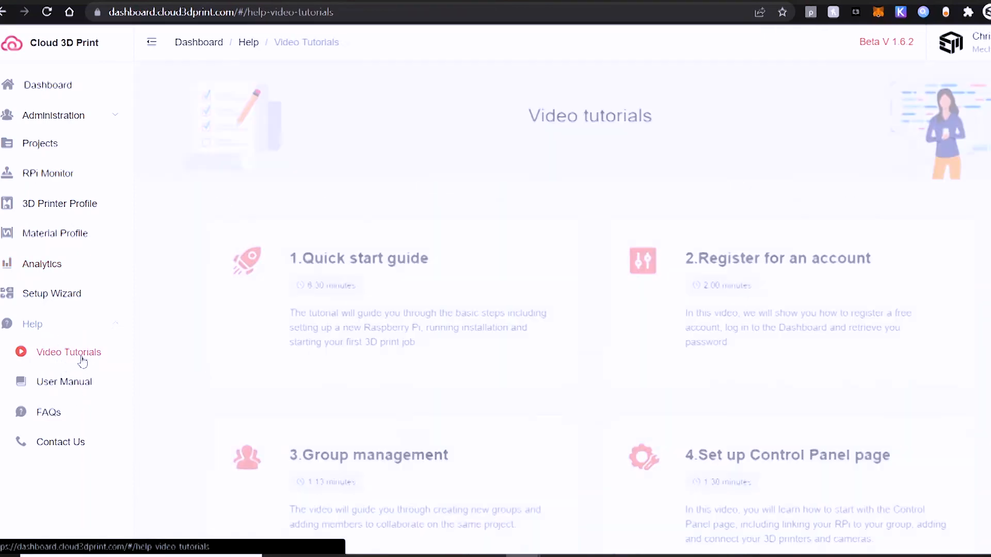
pyautogui.scroll(-5, 566, 352)
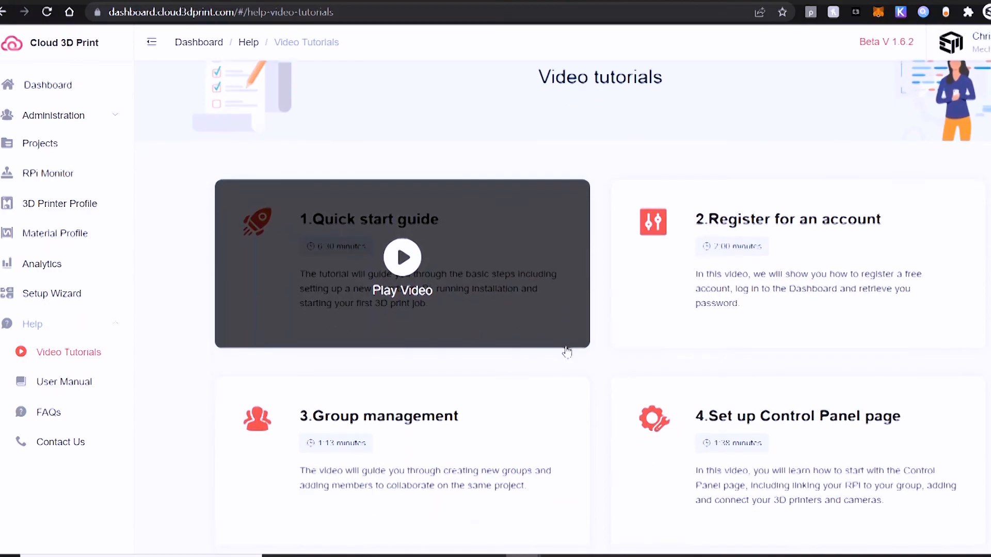
pyautogui.scroll(-5, 566, 352)
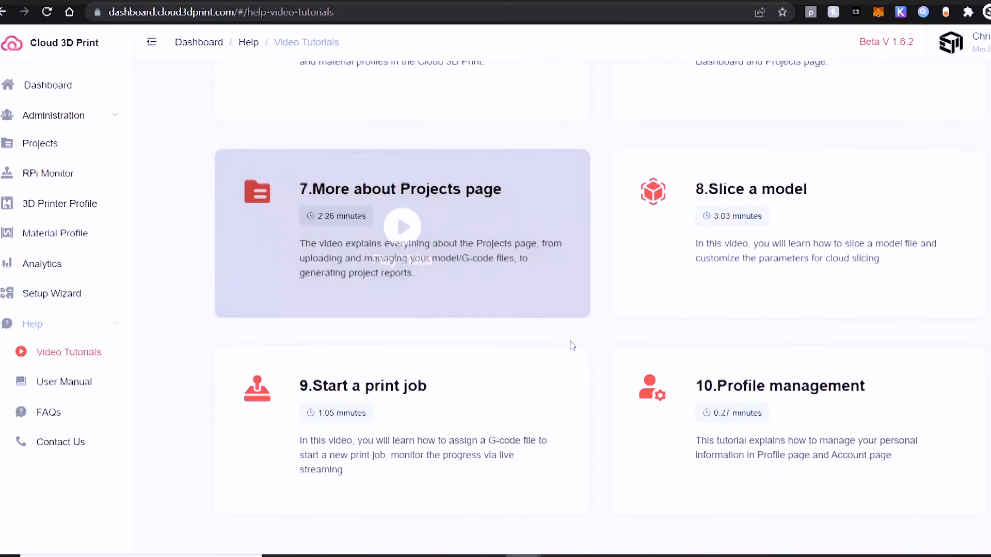
pyautogui.scroll(10, 571, 345)
# Step: Browse the user manual topics and open the frequently asked questions page
pyautogui.click(76, 388)
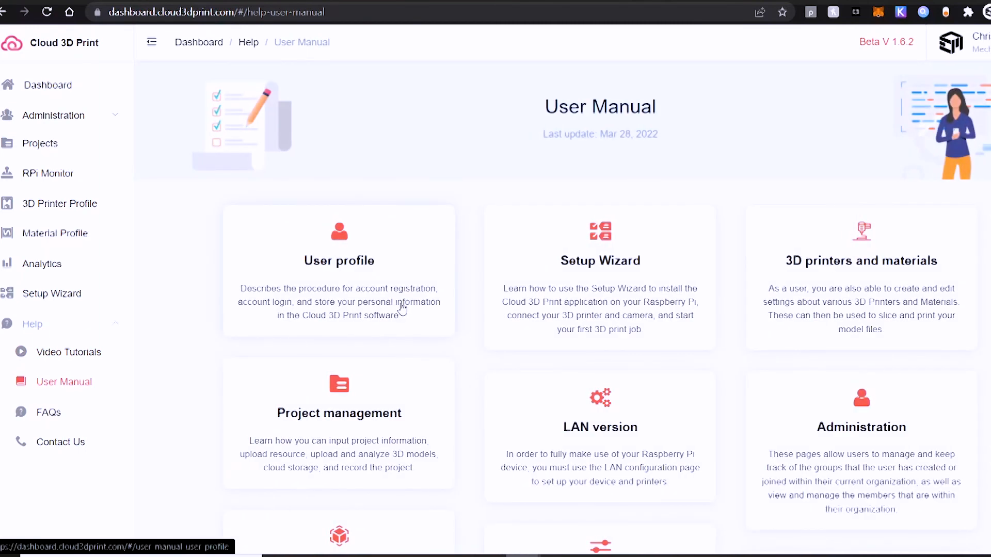
pyautogui.scroll(-2, 402, 309)
pyautogui.scroll(-2, 403, 309)
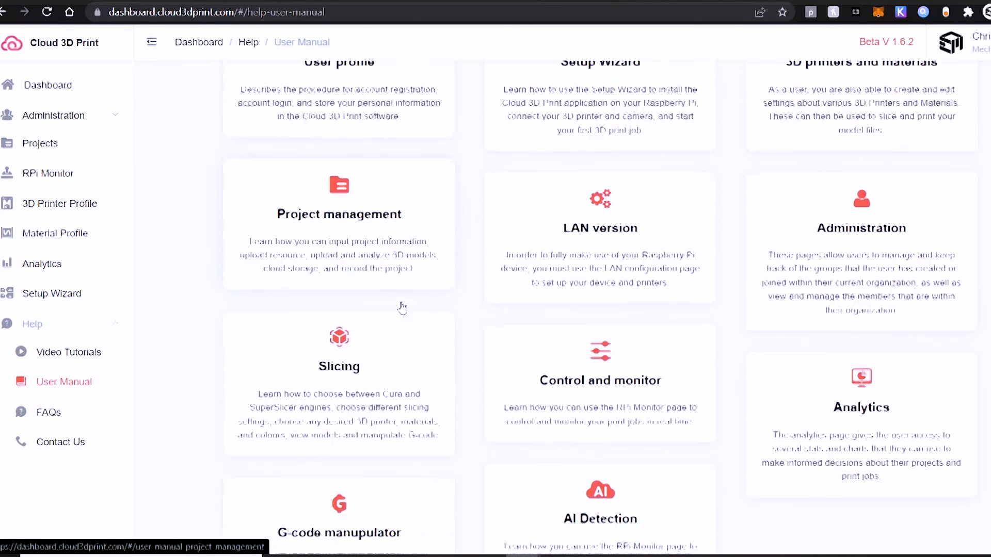
pyautogui.scroll(-2, 403, 308)
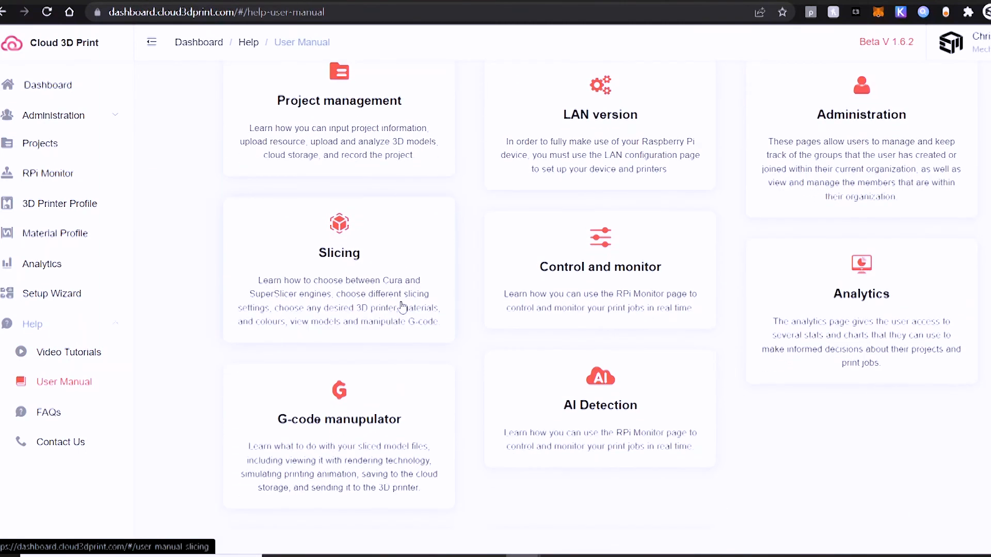
pyautogui.scroll(6, 402, 309)
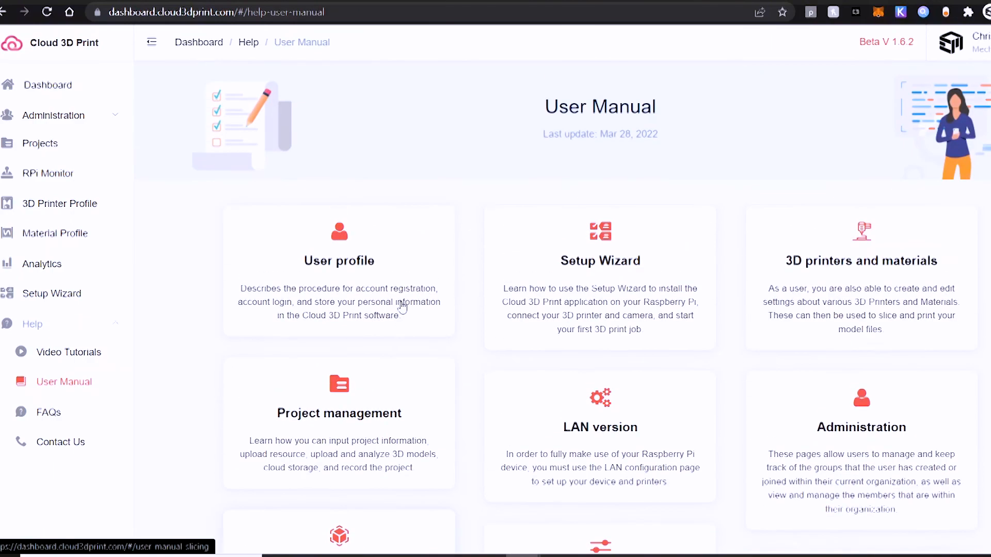
pyautogui.click(46, 413)
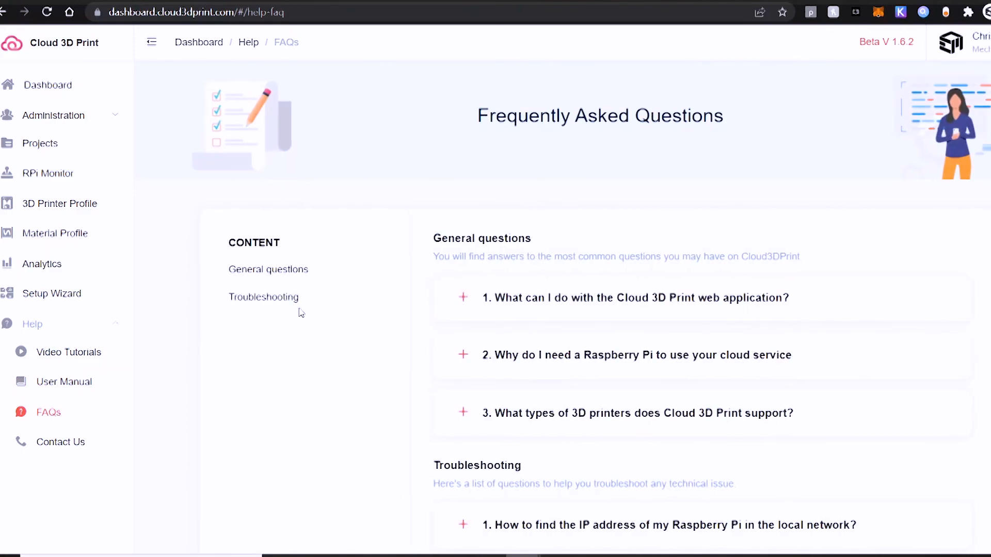
# Step: Read through the general and troubleshooting questions on the FAQ page, then collapse the help section
pyautogui.scroll(-3, 299, 312)
pyautogui.scroll(-4, 302, 311)
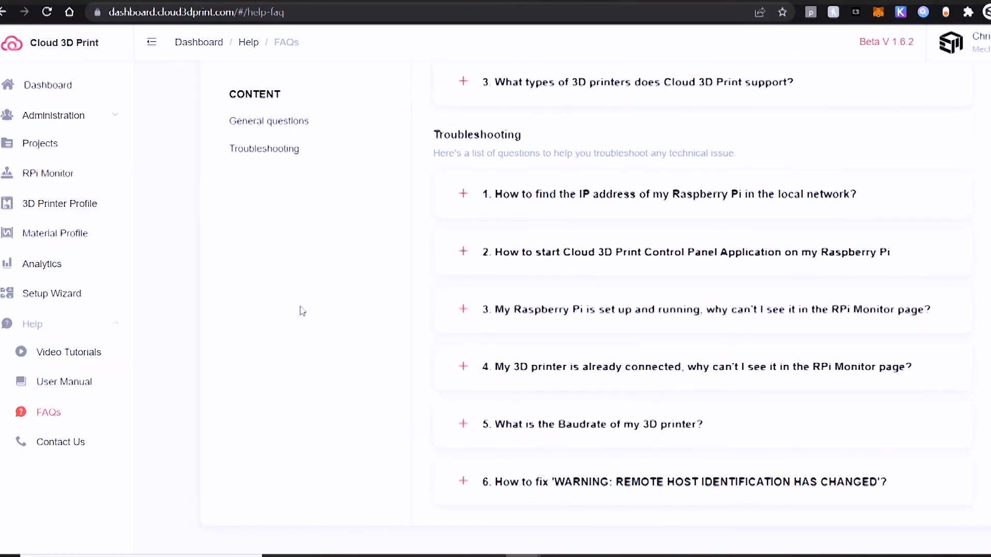
pyautogui.scroll(7, 301, 311)
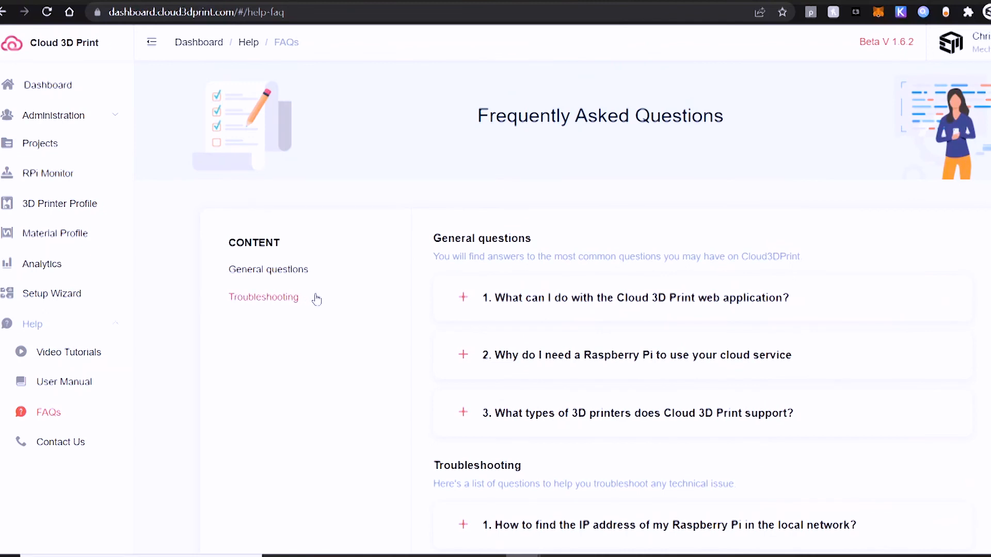
pyautogui.click(45, 326)
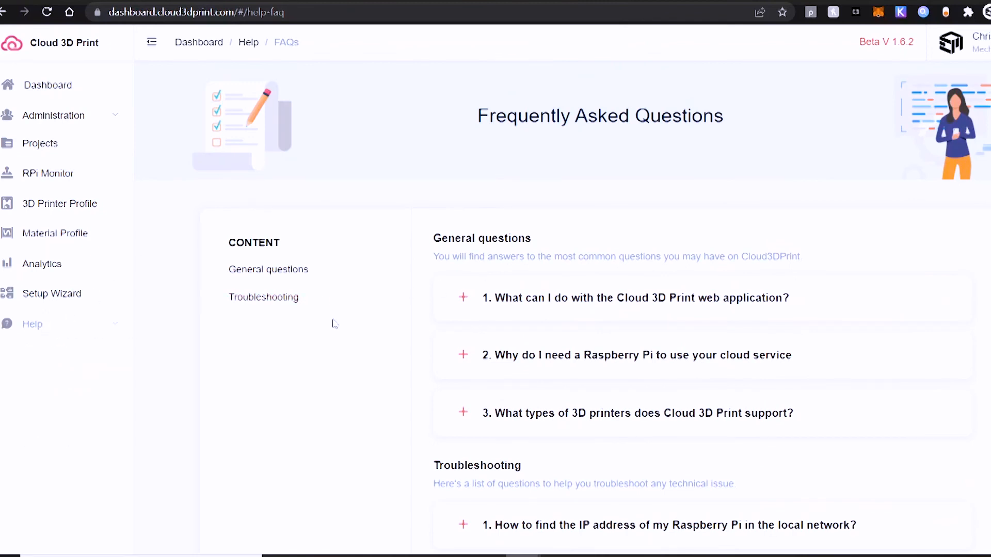
# Step: Open the profile settings from the dashboard and enable night mode with the light green theme color
pyautogui.click(54, 96)
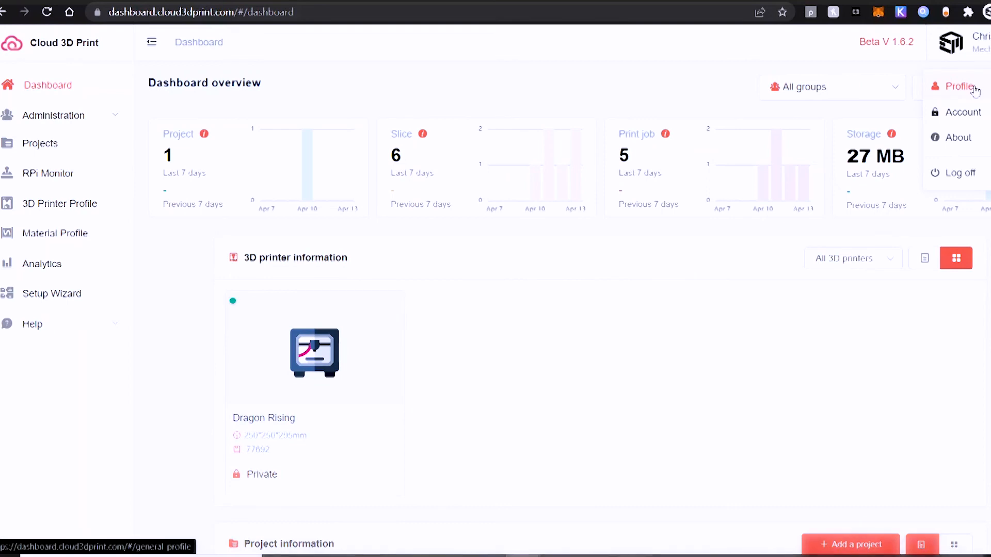
pyautogui.click(973, 89)
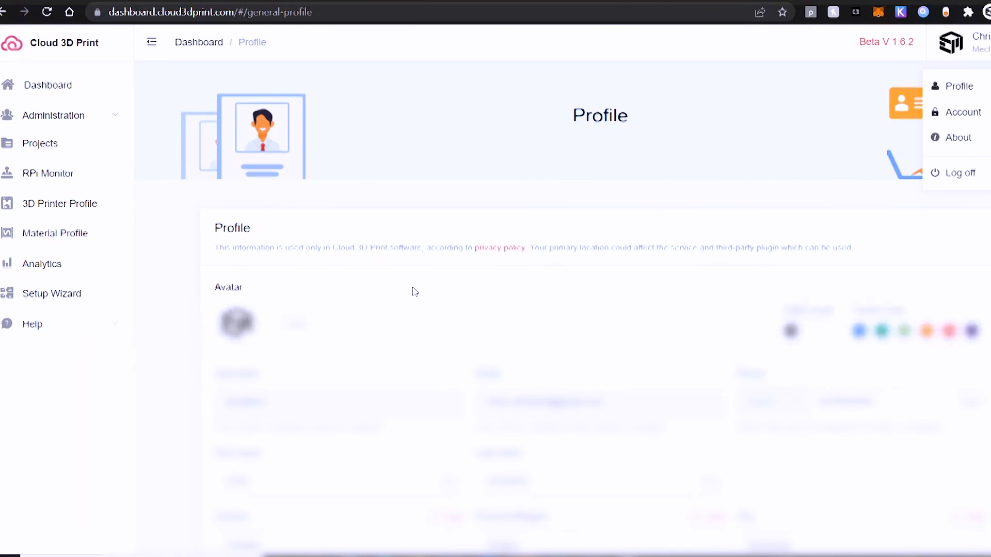
pyautogui.scroll(-3, 414, 292)
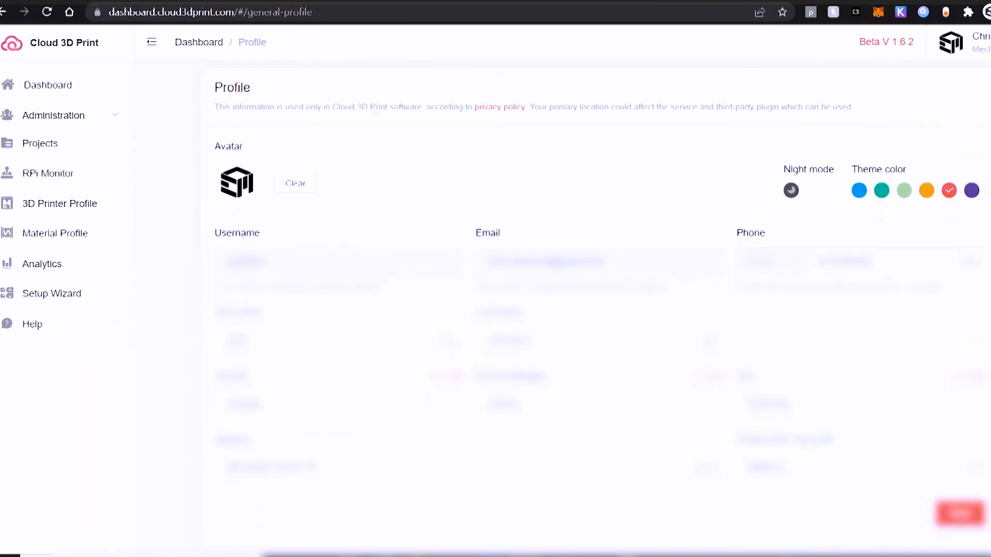
pyautogui.click(794, 195)
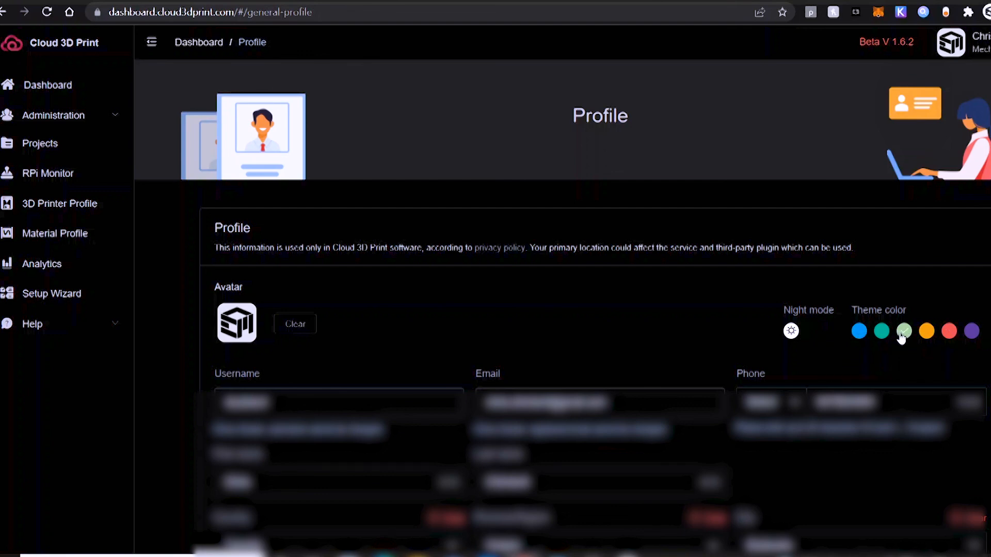
# Step: Review the dashboard and RPi Monitor pages in the dark green theme, dismissing the two AEye notices
pyautogui.click(35, 87)
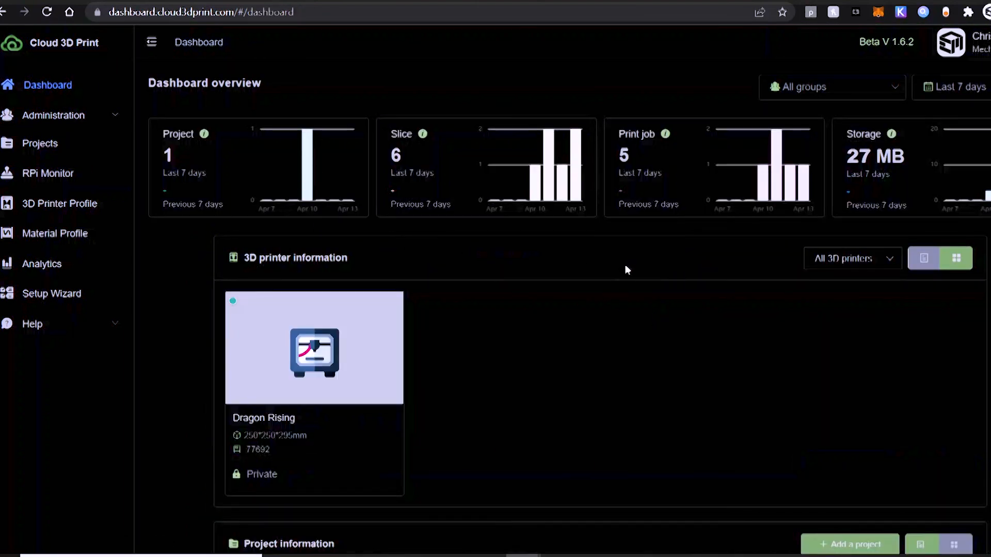
pyautogui.click(72, 174)
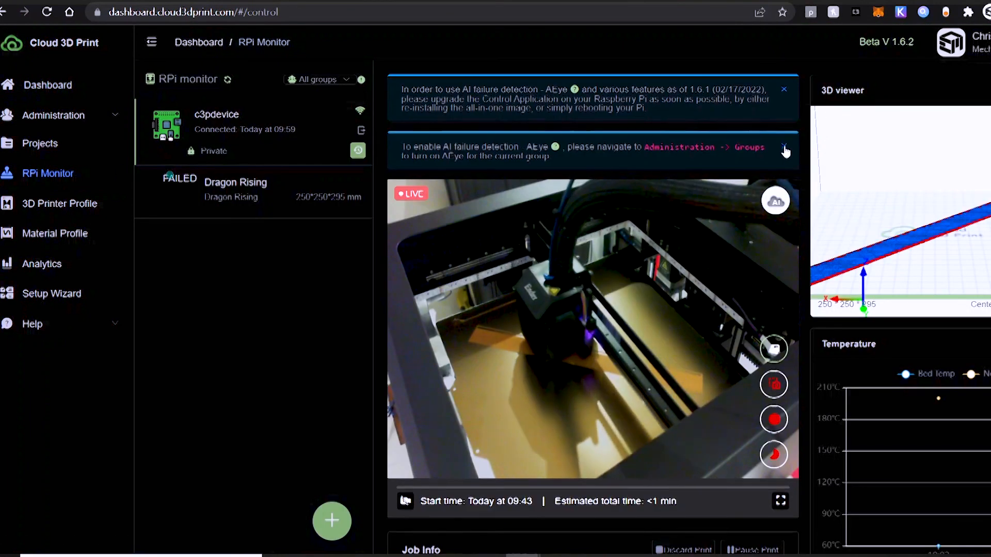
pyautogui.click(784, 148)
pyautogui.click(784, 89)
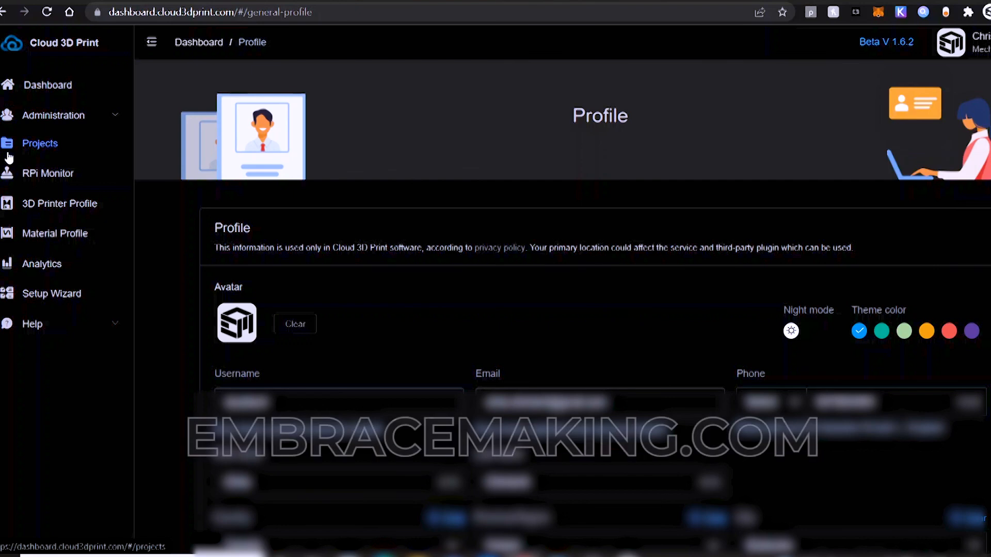
# Step: Reopen the RPi Monitor in the blue theme, clear both AEye notices and collapse the 3D viewer
pyautogui.click(21, 174)
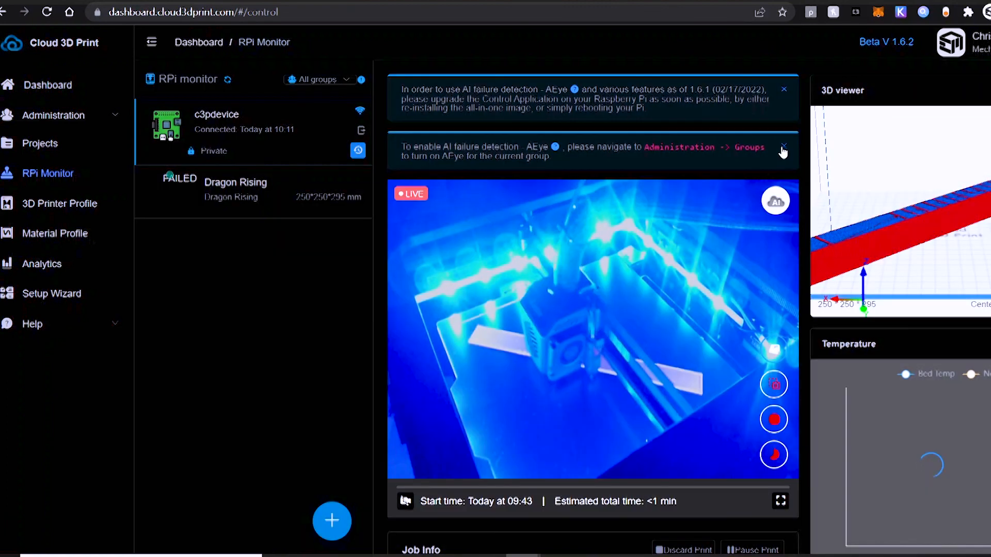
pyautogui.click(783, 147)
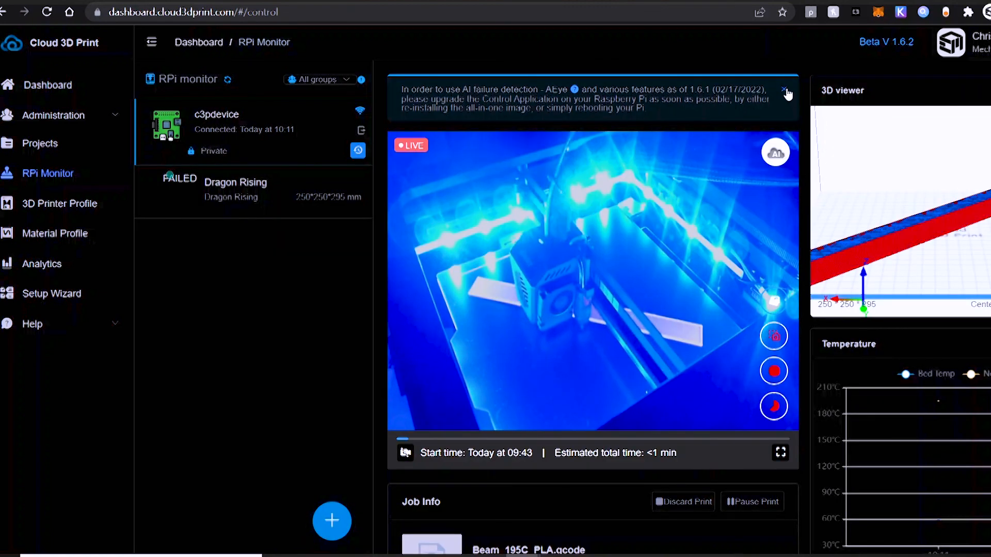
pyautogui.click(783, 90)
pyautogui.click(990, 90)
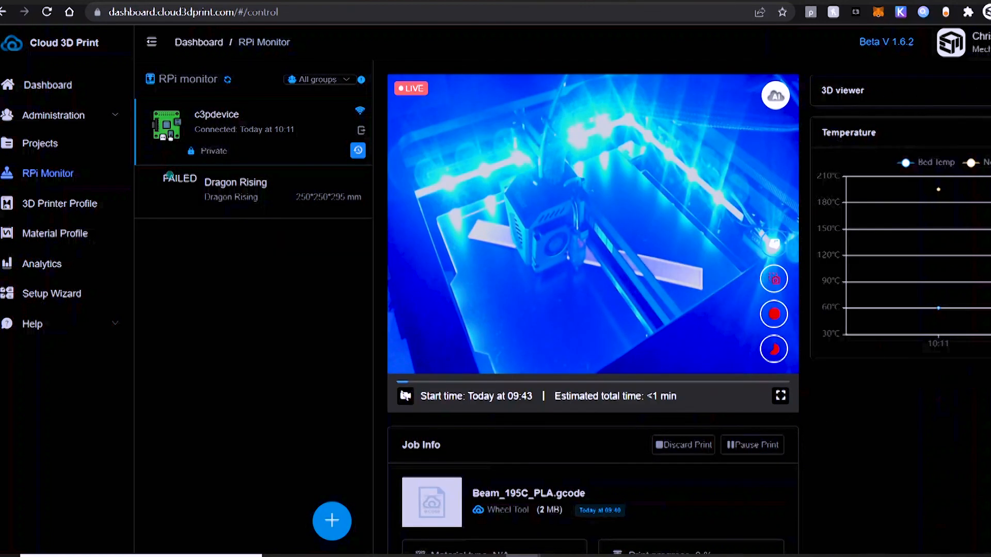